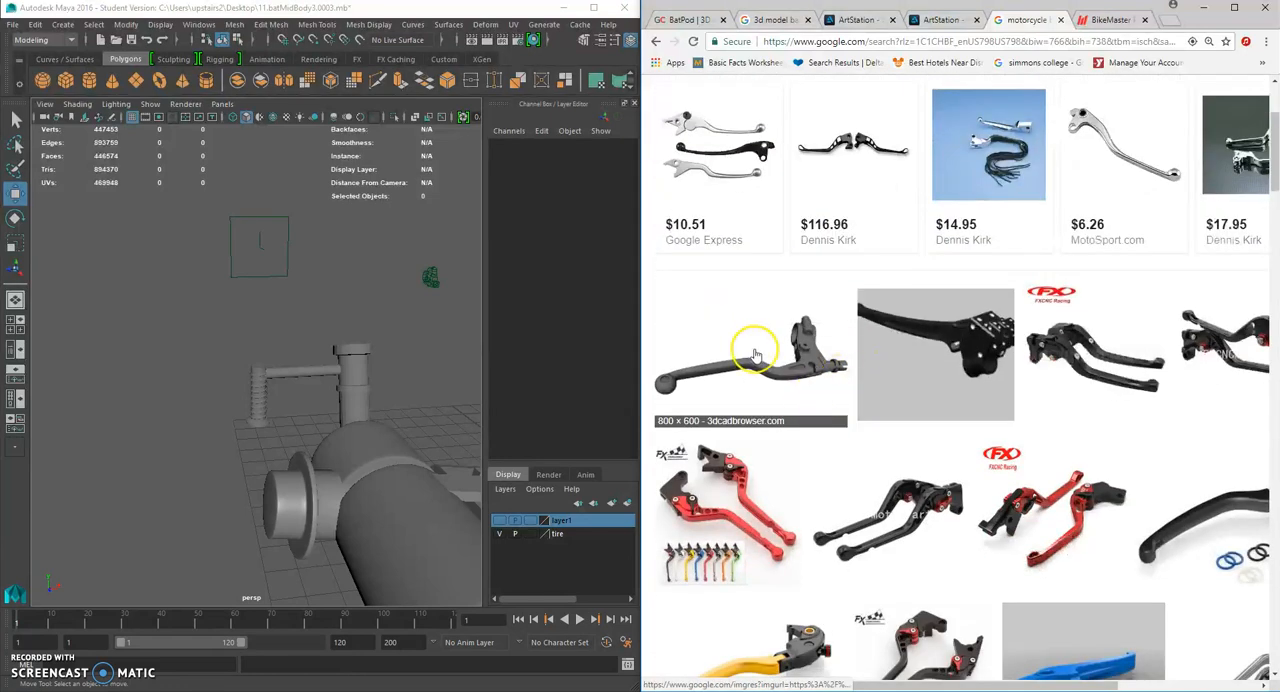
scroll(755, 355, down, 4)
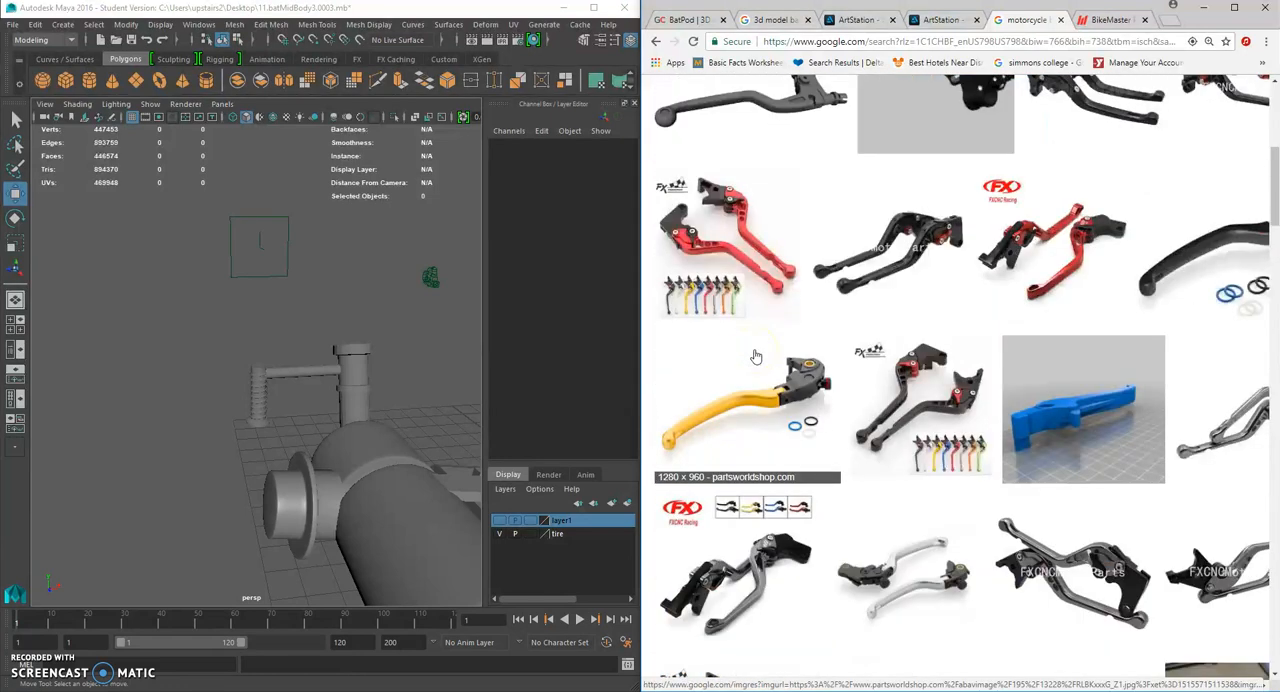
- Browse the lever image results and open the Motion Pro 14-0531 control lever product as a modelling reference
scroll(756, 357, up, 5)
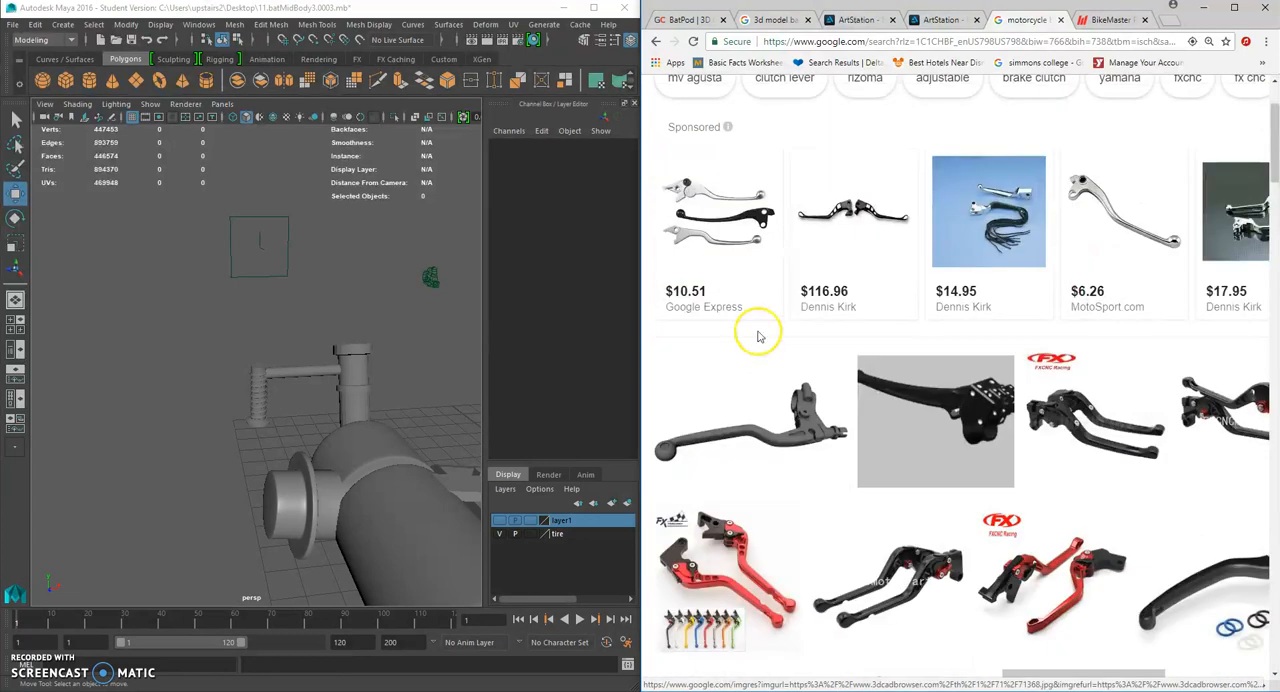
click(727, 230)
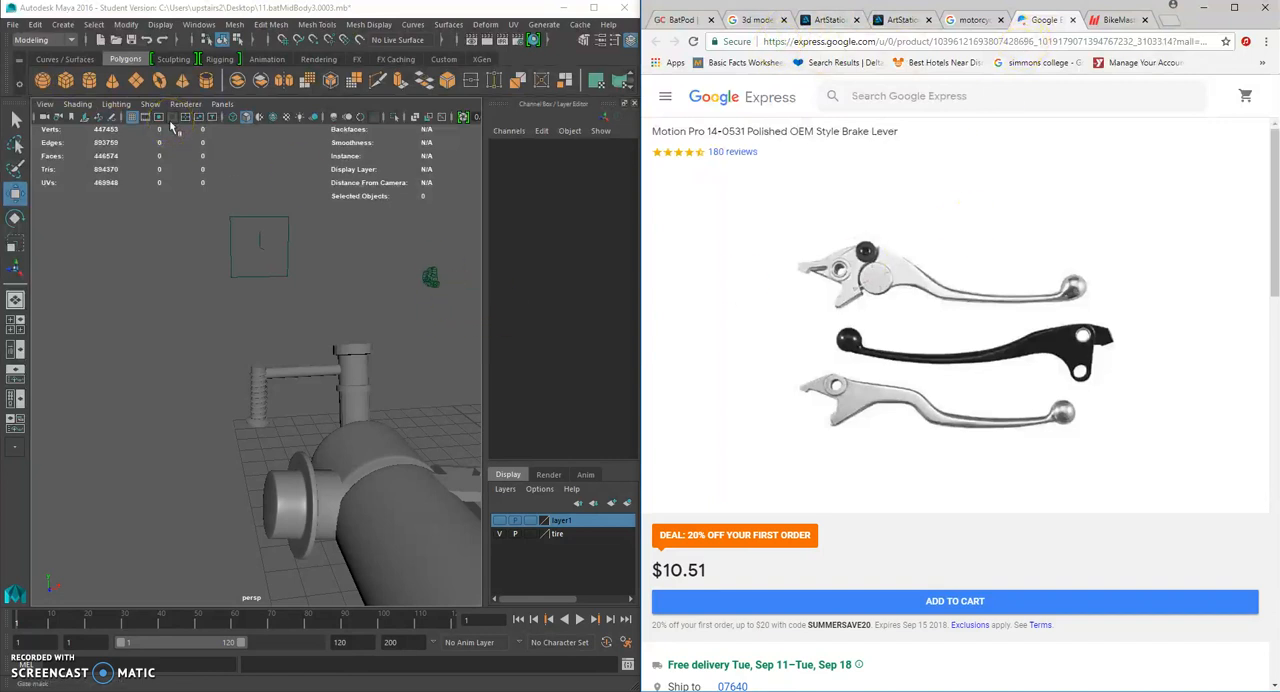
- Create a polygon cube in front of the motorcycle and set its width, height and depth subdivisions to 2
click(65, 80)
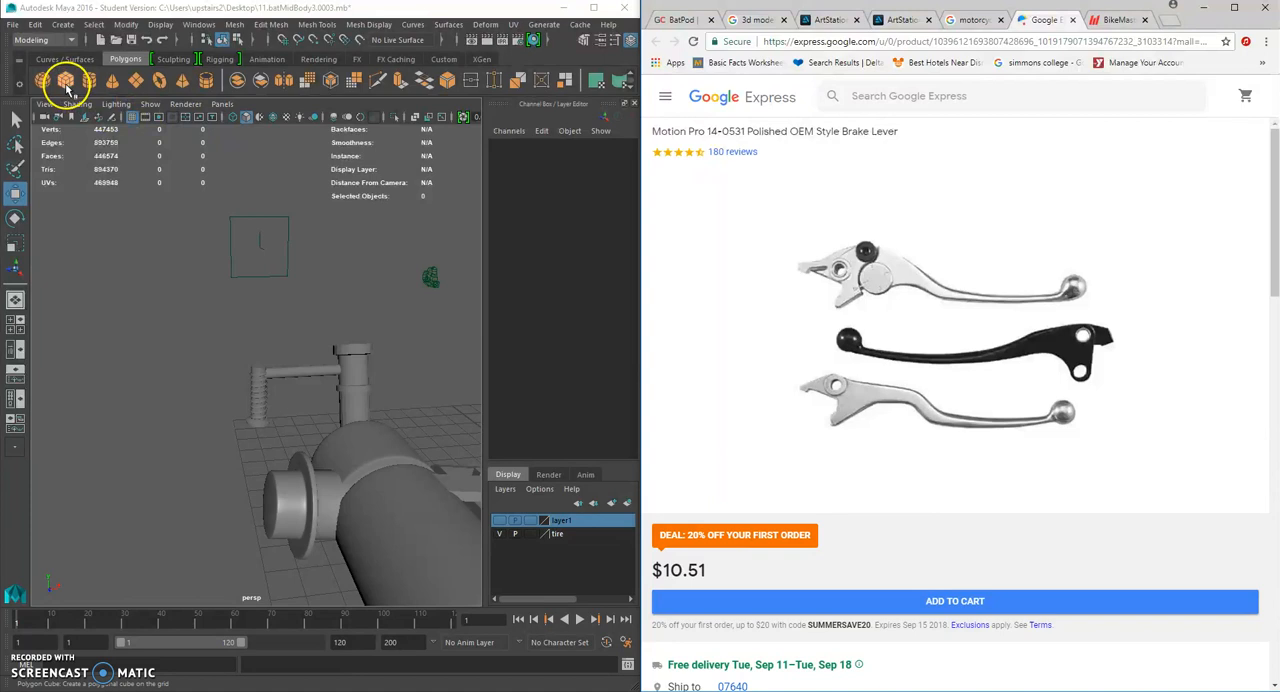
alt+drag(463, 517, 422, 470)
alt+drag(422, 470, 385, 508)
alt+middle_drag(385, 507, 397, 412)
scroll(405, 412, up, 5)
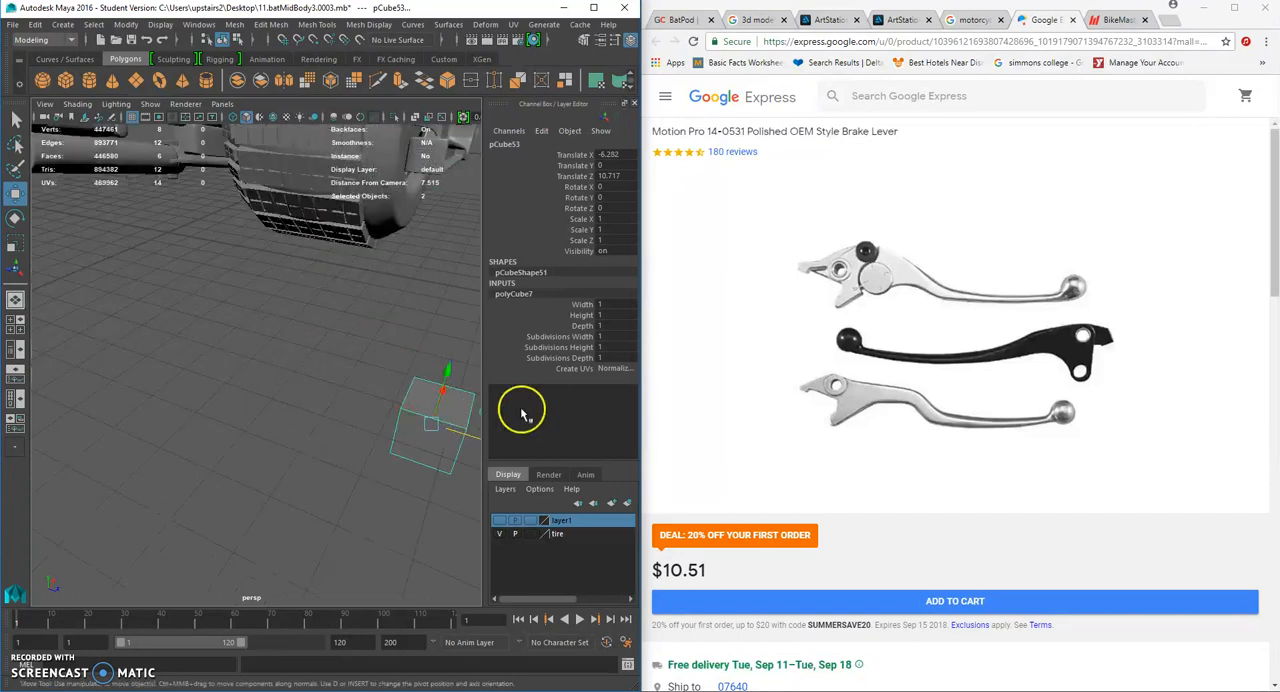
double_click(610, 337)
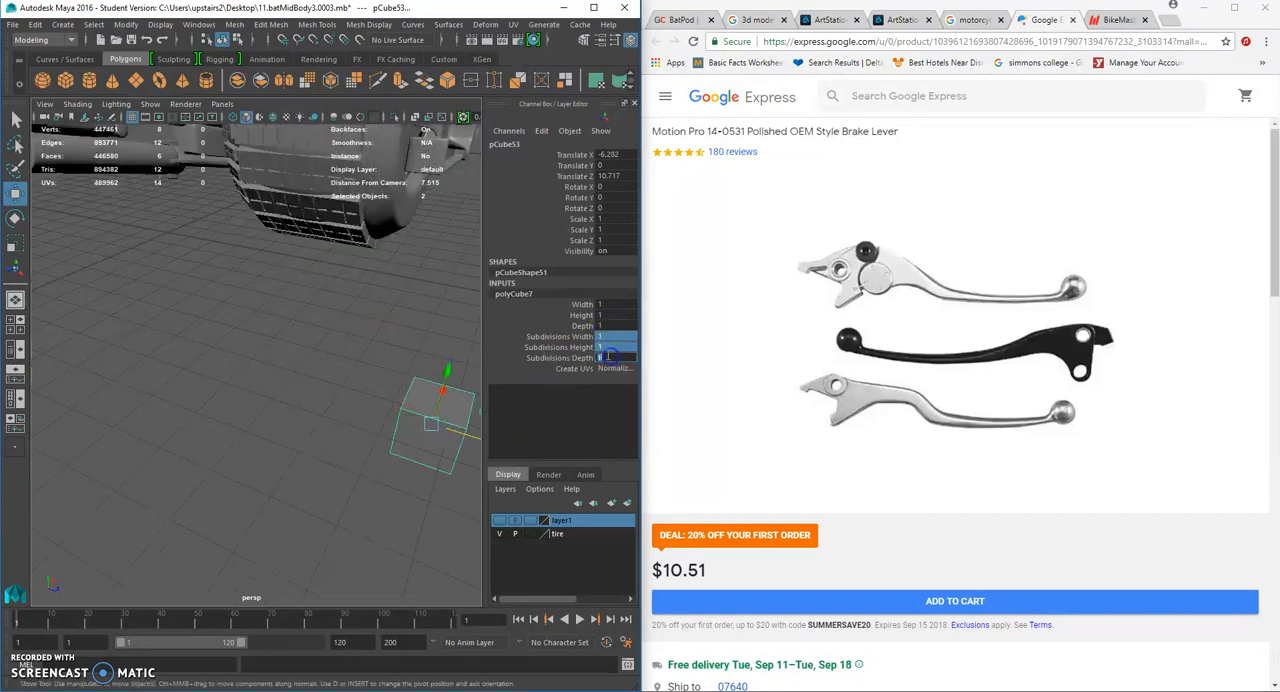
- Scale the cube thinner in depth to form a flat block
alt+drag(380, 363, 225, 366)
click(15, 245)
alt+drag(104, 374, 93, 383)
drag(63, 443, 97, 444)
alt+drag(98, 443, 240, 414)
- Select the four faces on one narrow end of the block and extrude them
mouse_move(284, 353)
alt+mouse_down()
mouse_move(264, 352)
mouse_move(301, 345)
mouse_move(280, 330)
alt+mouse_up()
right_drag(274, 321, 273, 356)
alt+drag(273, 356, 249, 362)
click(247, 333)
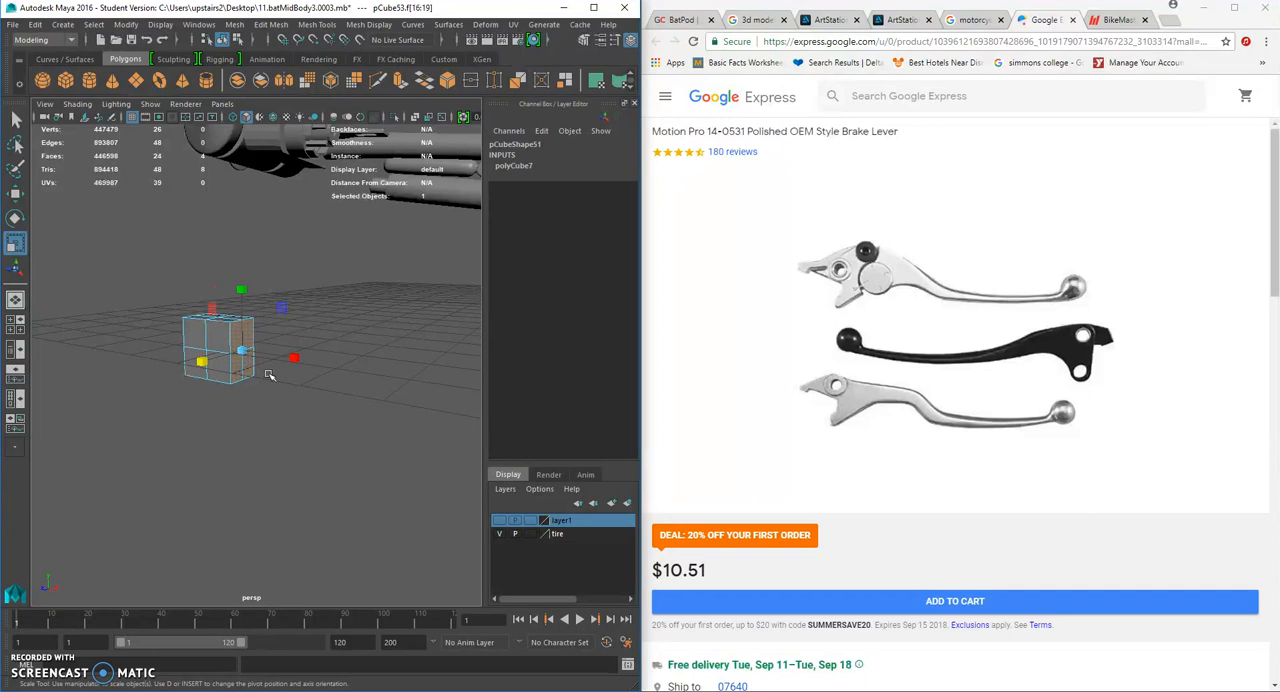
key(ctrl+e)
click(15, 192)
key(space)
right_drag(250, 292, 178, 292)
scroll(306, 348, down, 5)
scroll(336, 418, up, 5)
key(space)
right_drag(306, 386, 344, 388)
scroll(300, 428, up, 2)
alt+middle_drag(277, 439, 382, 402)
key(space)
right_drag(382, 401, 383, 403)
drag(340, 386, 338, 389)
scroll(330, 387, up, 5)
alt+middle_drag(320, 384, 88, 429)
drag(296, 397, 346, 400)
scroll(336, 401, up, 2)
key(space)
key(ctrl+z)
key(ctrl+z)
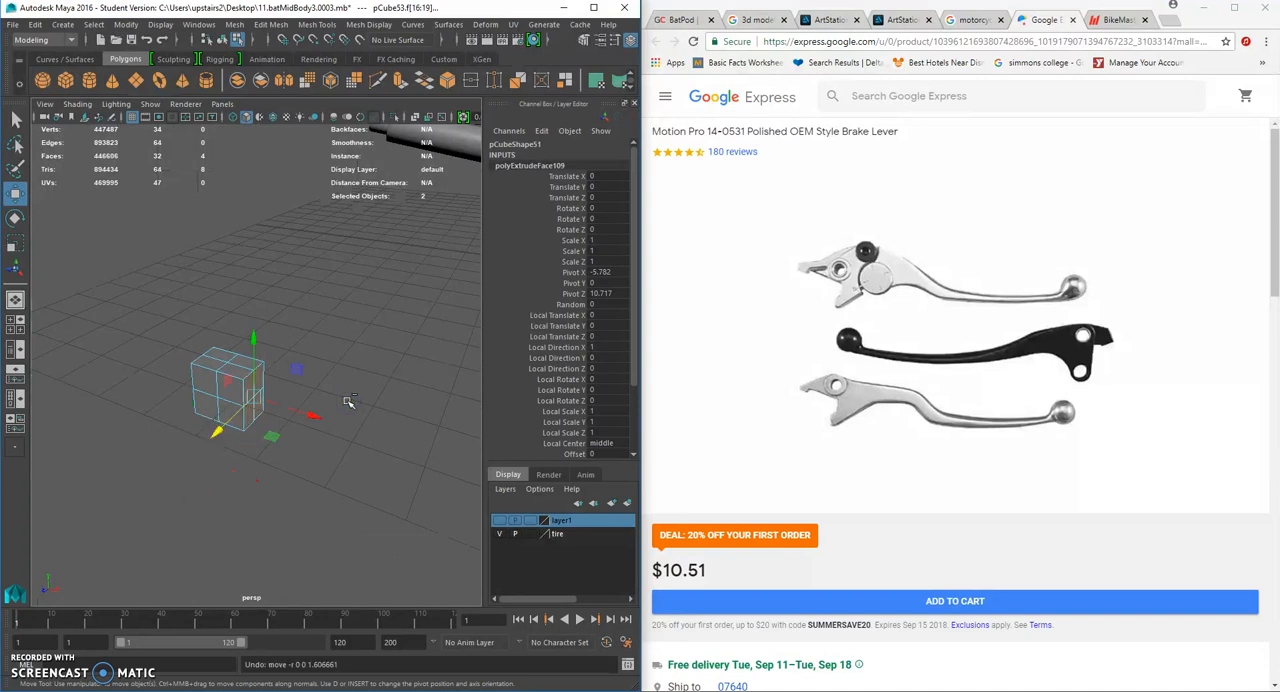
key(space)
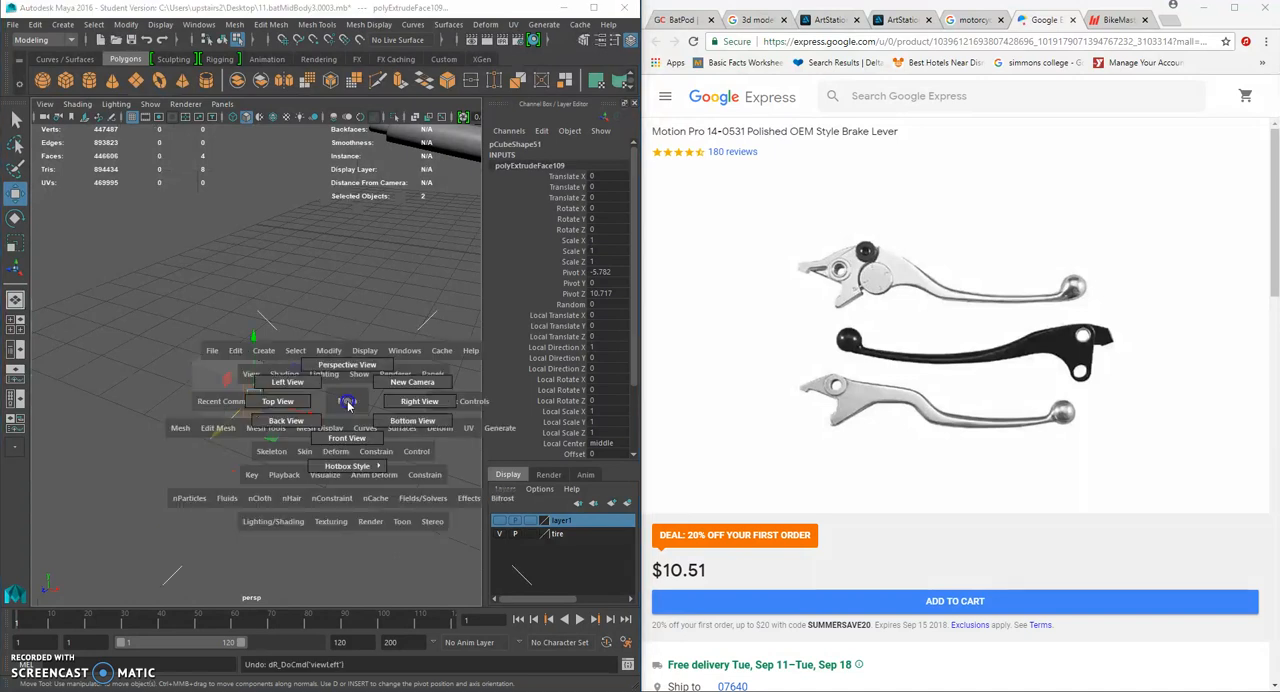
drag(342, 404, 377, 429)
scroll(330, 445, down, 3)
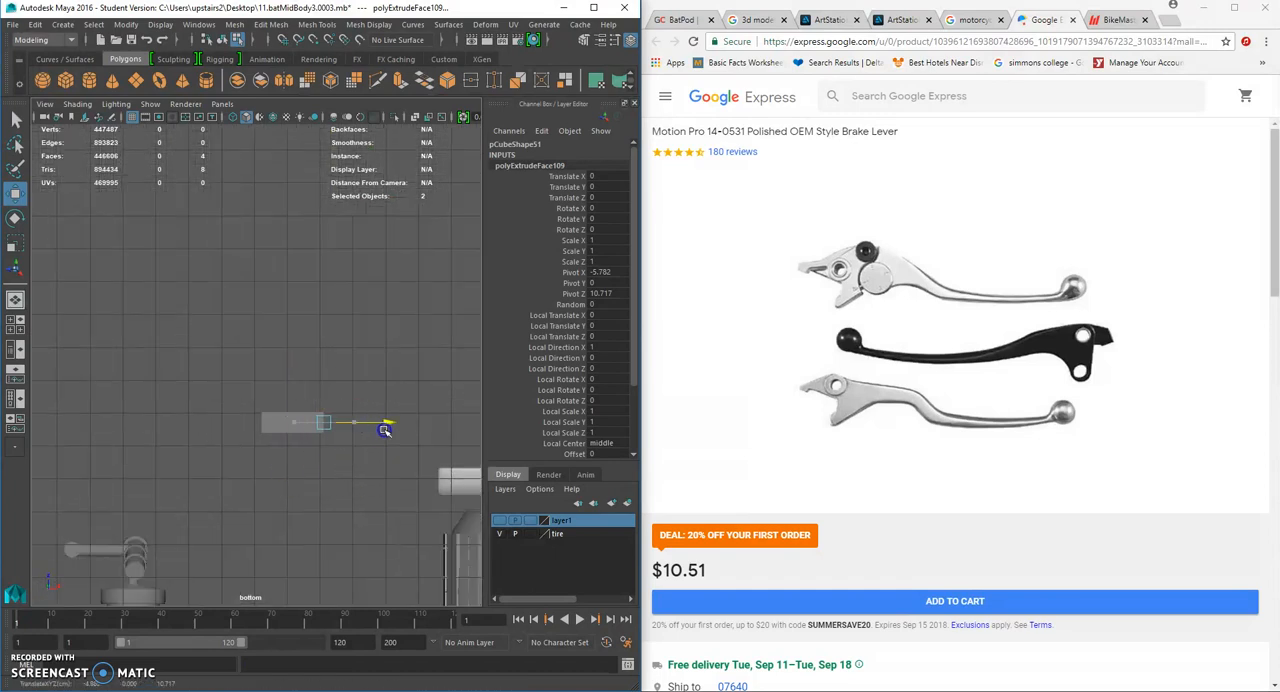
key(ctrl+e)
drag(340, 434, 362, 433)
scroll(366, 433, up, 4)
key(space)
drag(344, 354, 350, 324)
alt+drag(355, 383, 292, 345)
key(ctrl+z)
key(ctrl+z)
key(ctrl+z)
key(ctrl+z)
- Pull the extruded end faces outward to lengthen the block by another section
drag(296, 330, 311, 336)
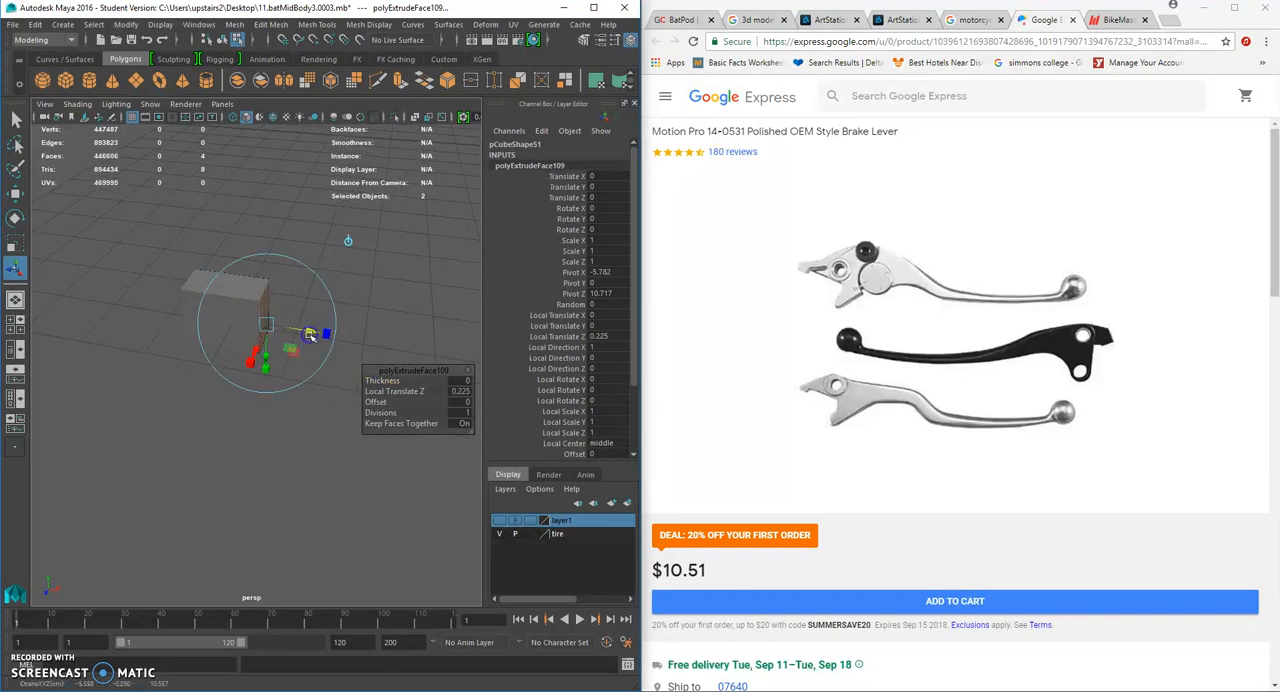
click(266, 417)
alt+drag(246, 312, 284, 320)
key(F8)
right_drag(266, 280, 271, 307)
alt+drag(272, 309, 352, 319)
click(192, 302)
shift+click(213, 299)
shift+click(212, 324)
shift+click(192, 330)
click(18, 194)
right_drag(352, 319, 314, 319)
alt+drag(314, 319, 304, 307)
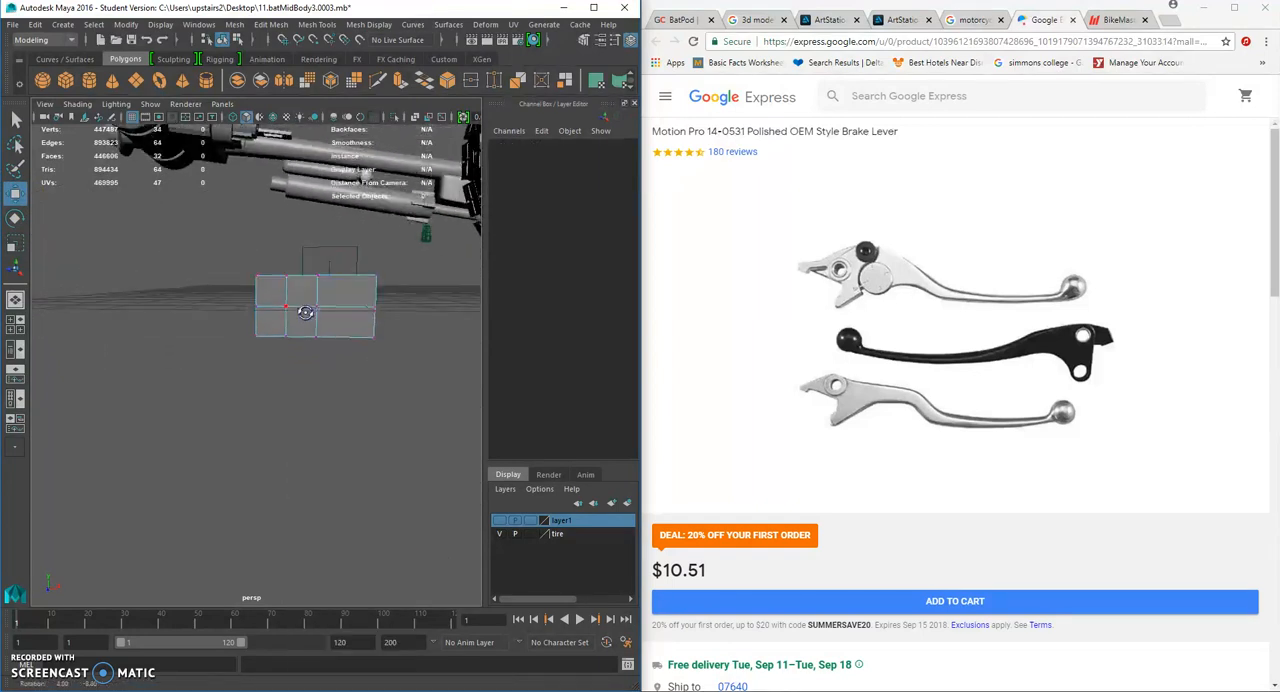
- Raise the bottom vertices of the block's two middle columns to hollow out its underside
scroll(300, 313, up, 4)
alt+middle_drag(296, 323, 294, 375)
alt+drag(290, 374, 320, 385)
drag(302, 300, 300, 279)
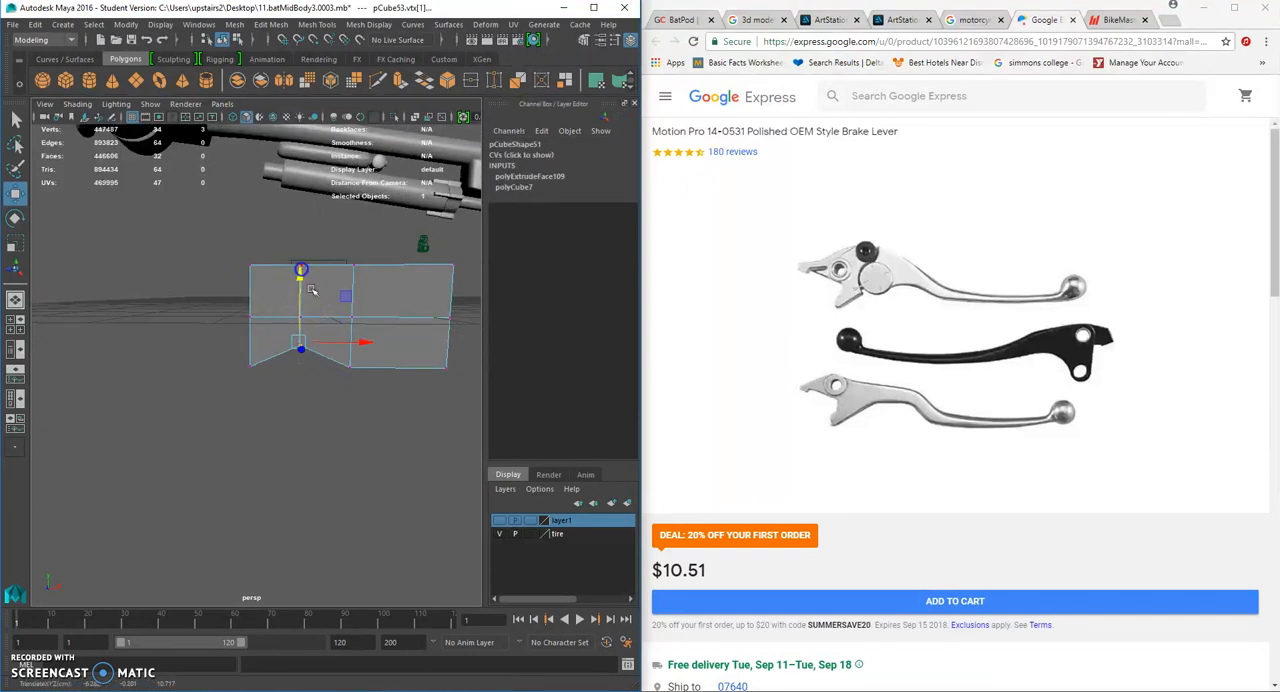
drag(386, 348, 326, 392)
drag(349, 307, 350, 277)
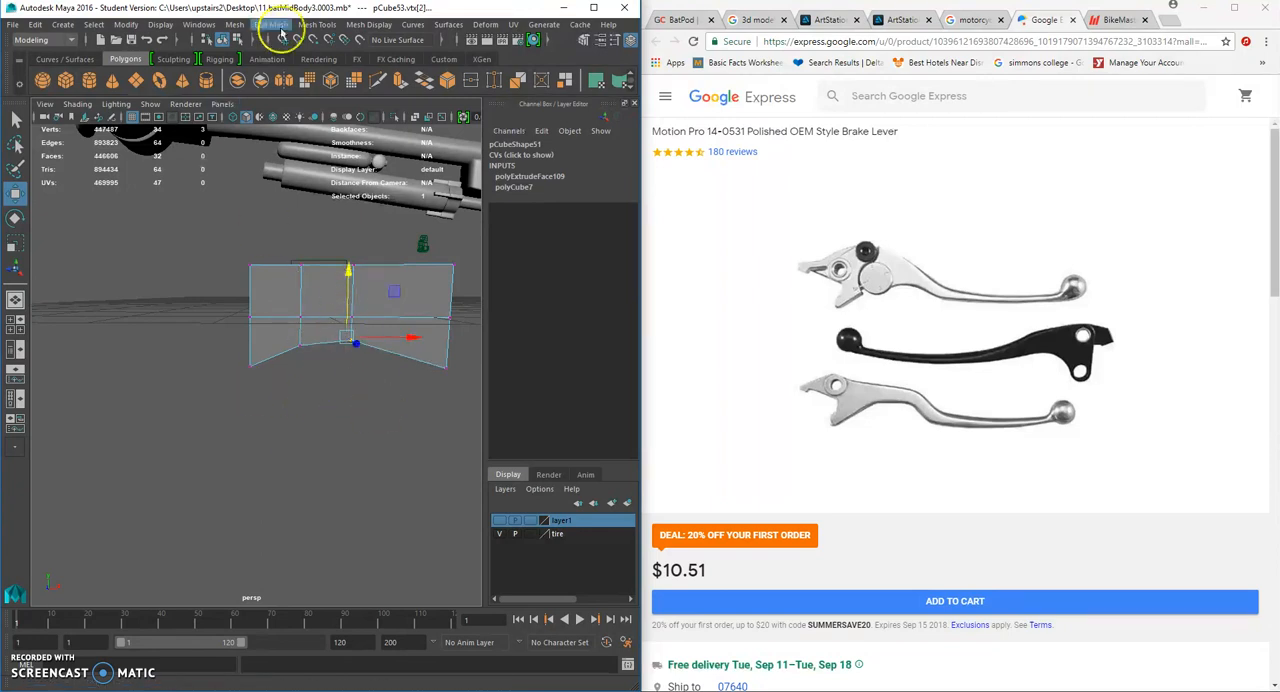
- Insert a vertical edge loop across the longer end section and lower the loop's bottom vertices
click(318, 26)
click(366, 126)
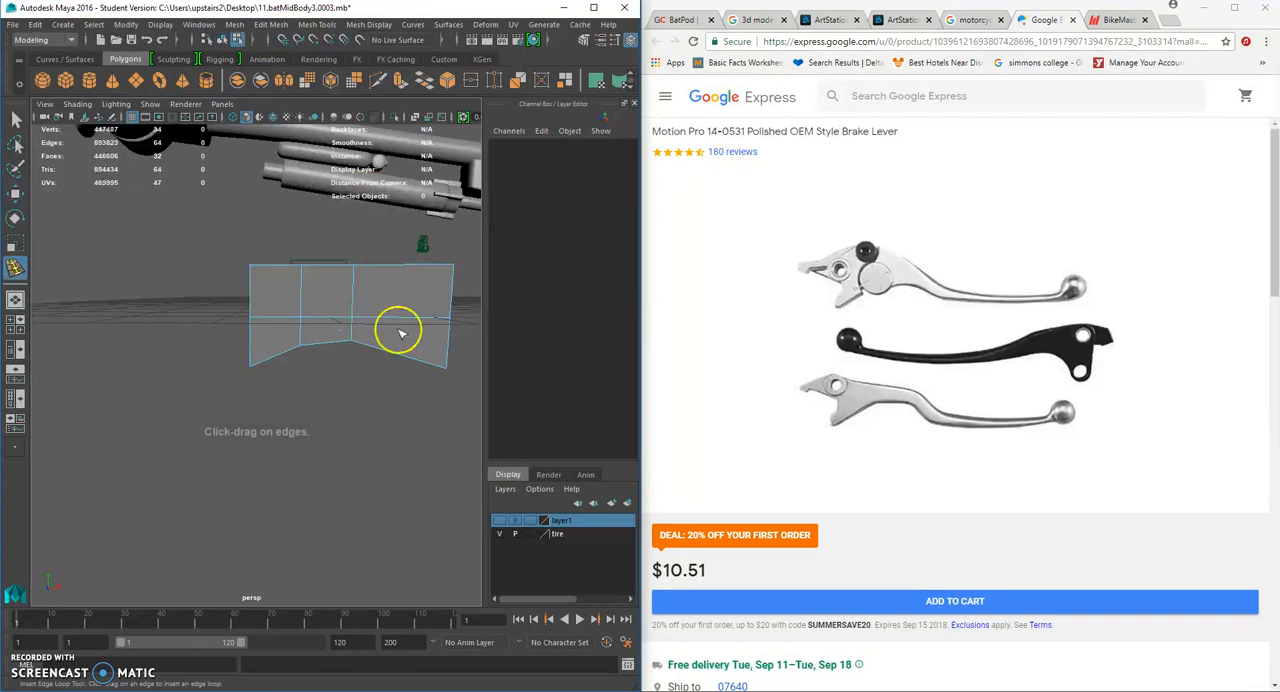
click(386, 352)
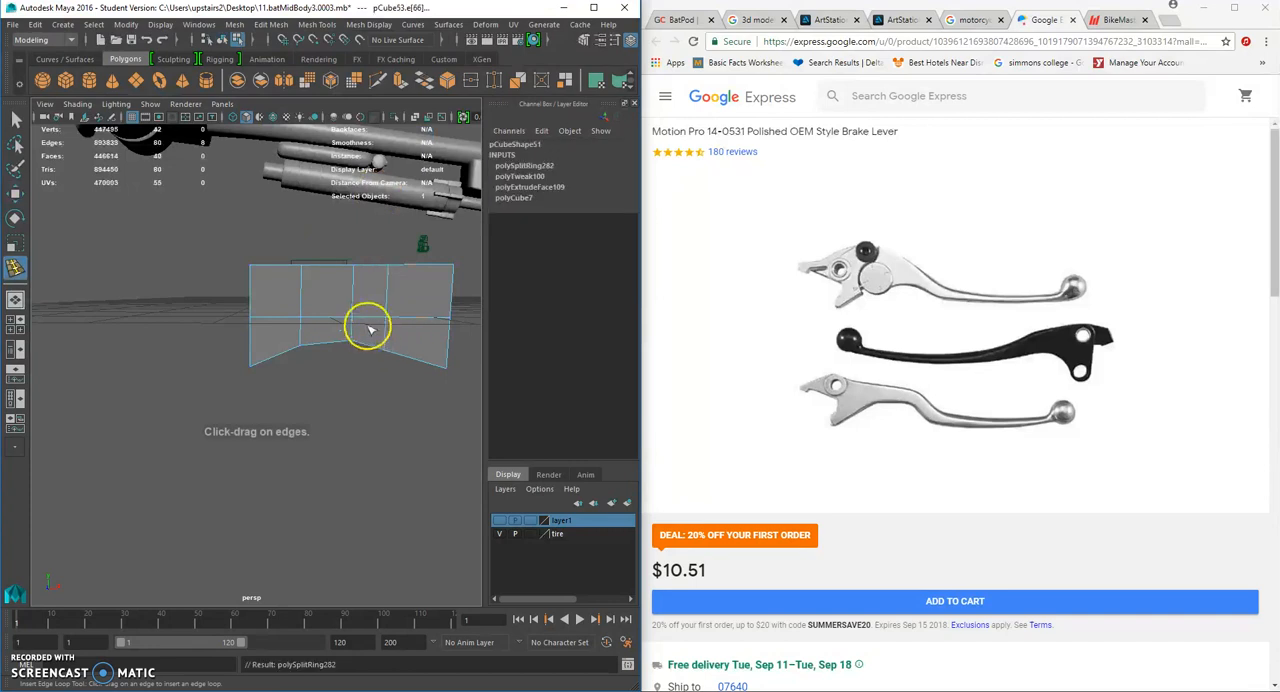
click(15, 193)
right_drag(403, 314, 352, 318)
drag(393, 369, 392, 368)
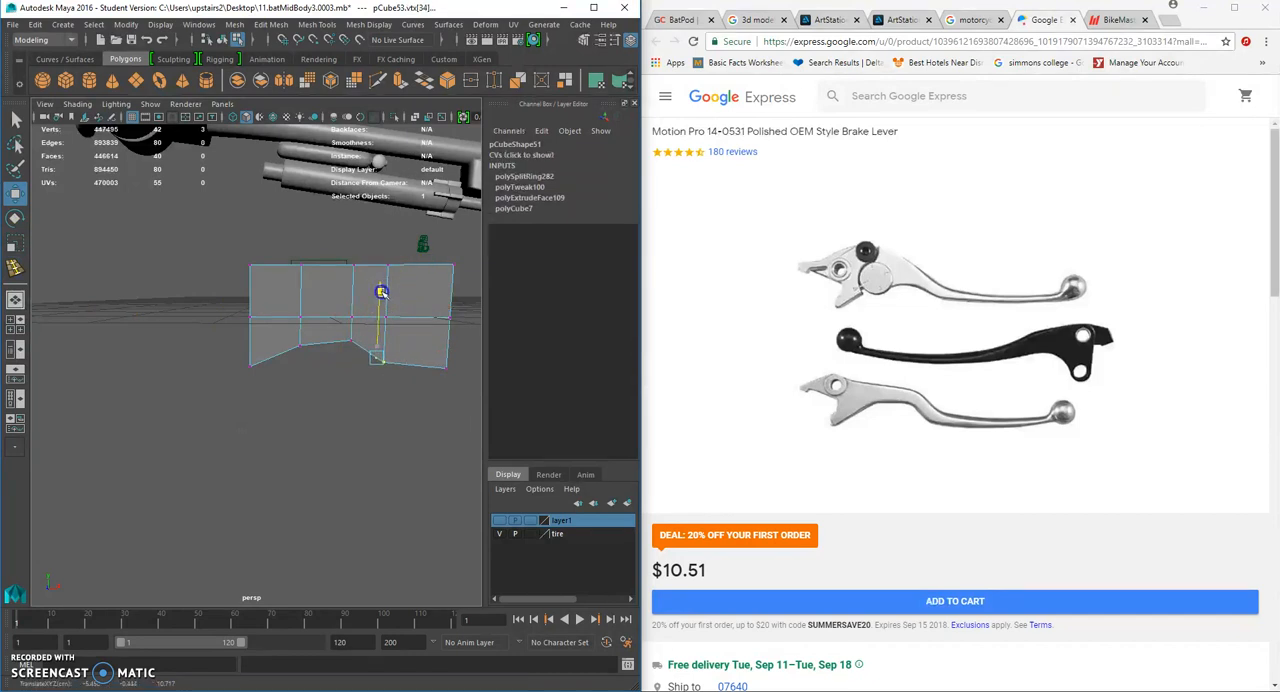
drag(452, 378, 374, 369)
- Delete the lengthwise edge loop running along the middle of the block's top, ends and underside
click(286, 43)
right_drag(362, 328, 367, 286)
double_click(384, 340)
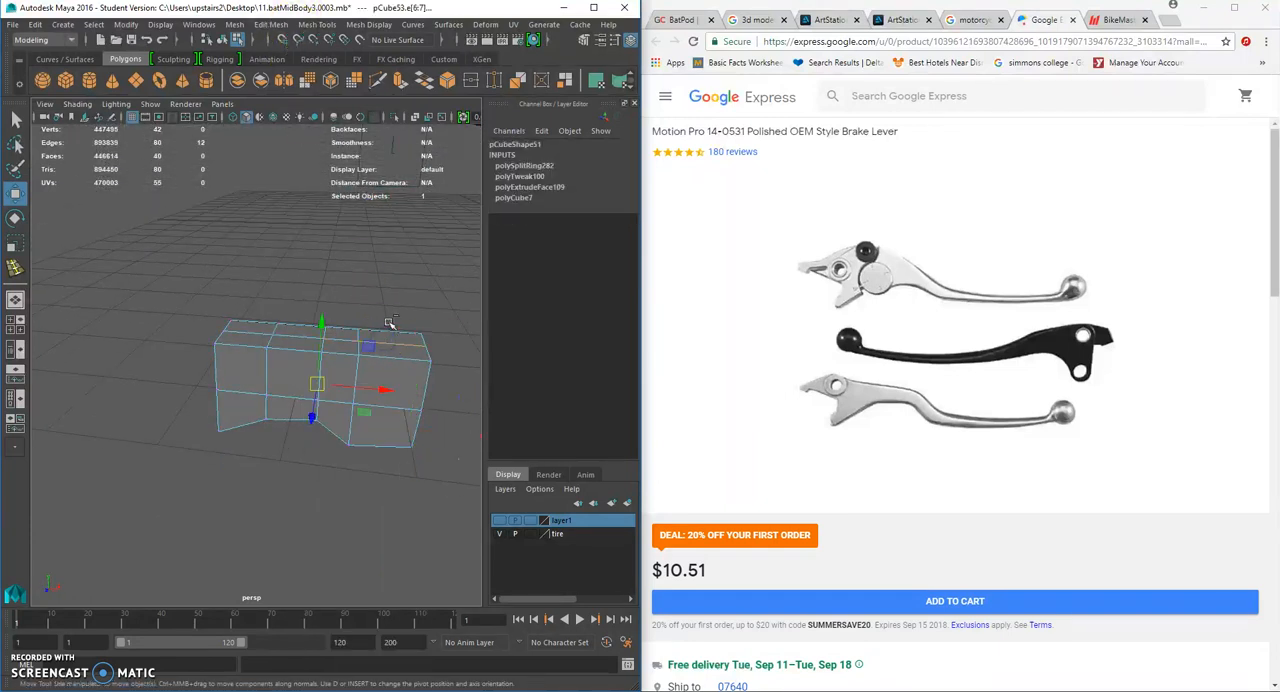
key(Delete)
- Extrude the two faces on the handle end of the block outward to add another section
alt+drag(390, 323, 329, 300)
click(360, 301)
right_drag(266, 284, 268, 322)
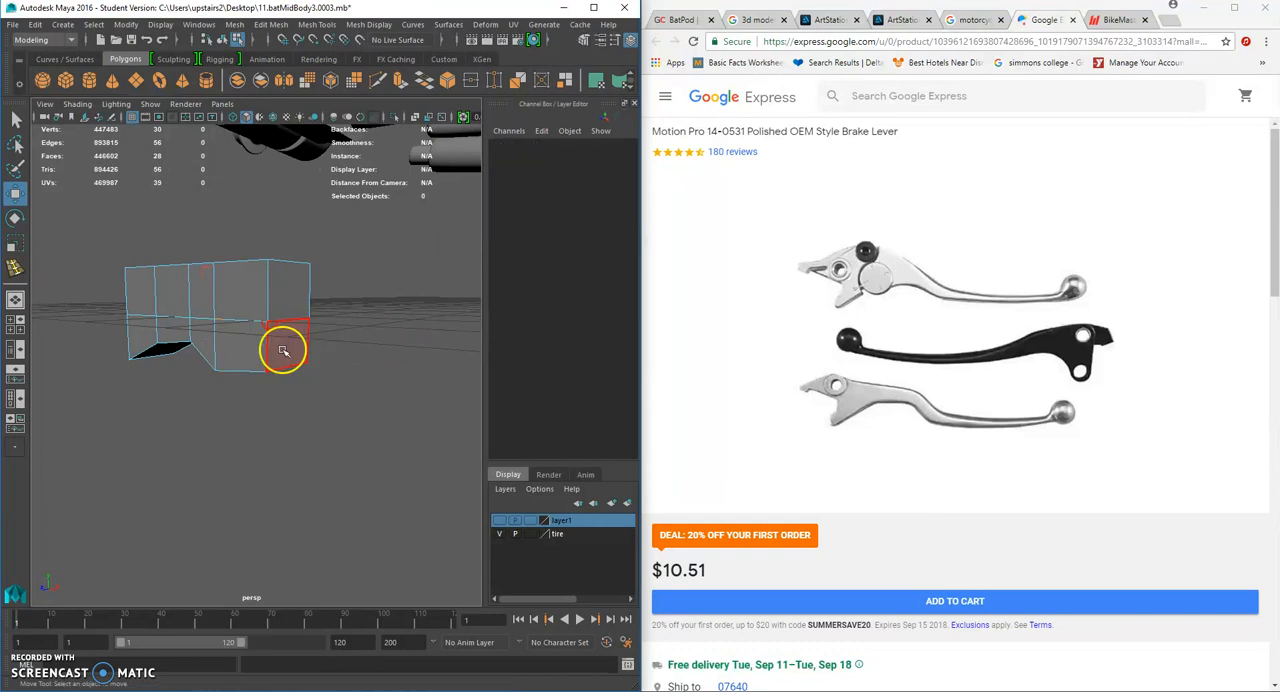
click(283, 348)
shift+click(293, 298)
alt+drag(293, 298, 275, 318)
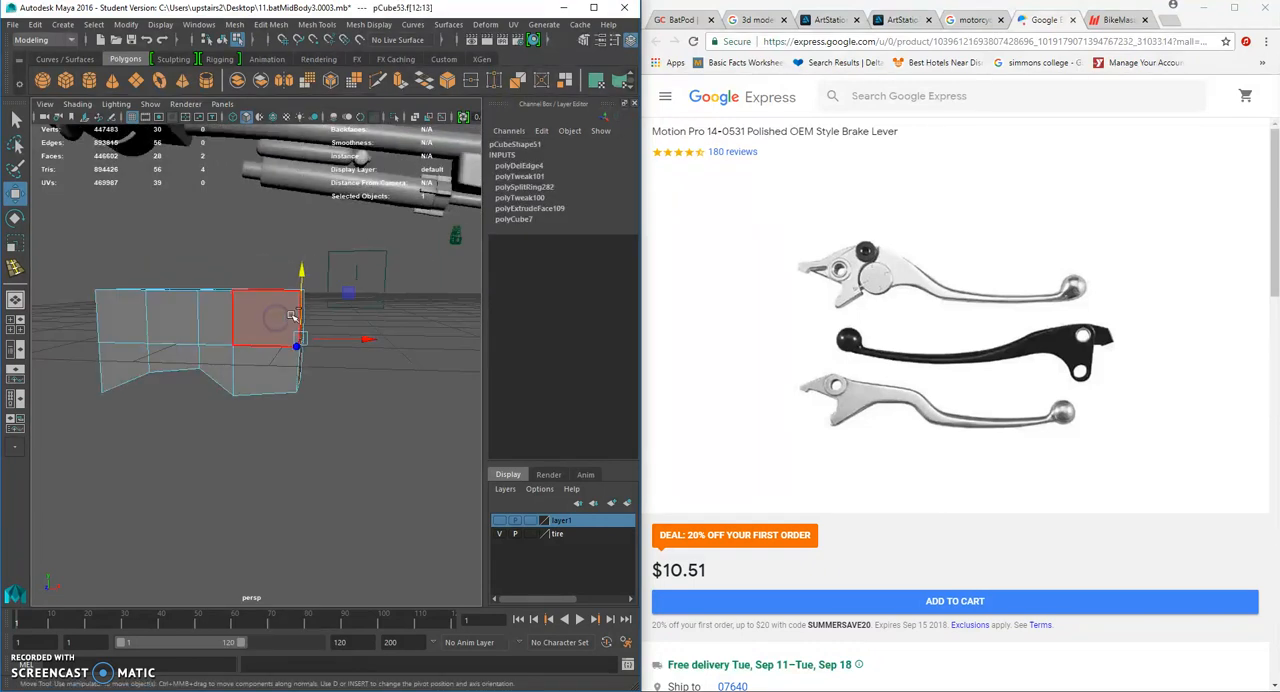
key(ctrl+e)
key(w)
mouse_move(325, 354)
alt+mouse_down()
mouse_move(434, 343)
mouse_move(338, 343)
alt+mouse_up()
- Lower the top vertices of the middle columns to narrow the body toward the handle
right_drag(329, 321, 263, 321)
drag(402, 270, 358, 306)
mouse_move(226, 303)
alt+mouse_down()
mouse_move(272, 300)
mouse_move(240, 322)
mouse_move(271, 311)
mouse_move(273, 330)
mouse_move(240, 301)
alt+mouse_up()
click(202, 298)
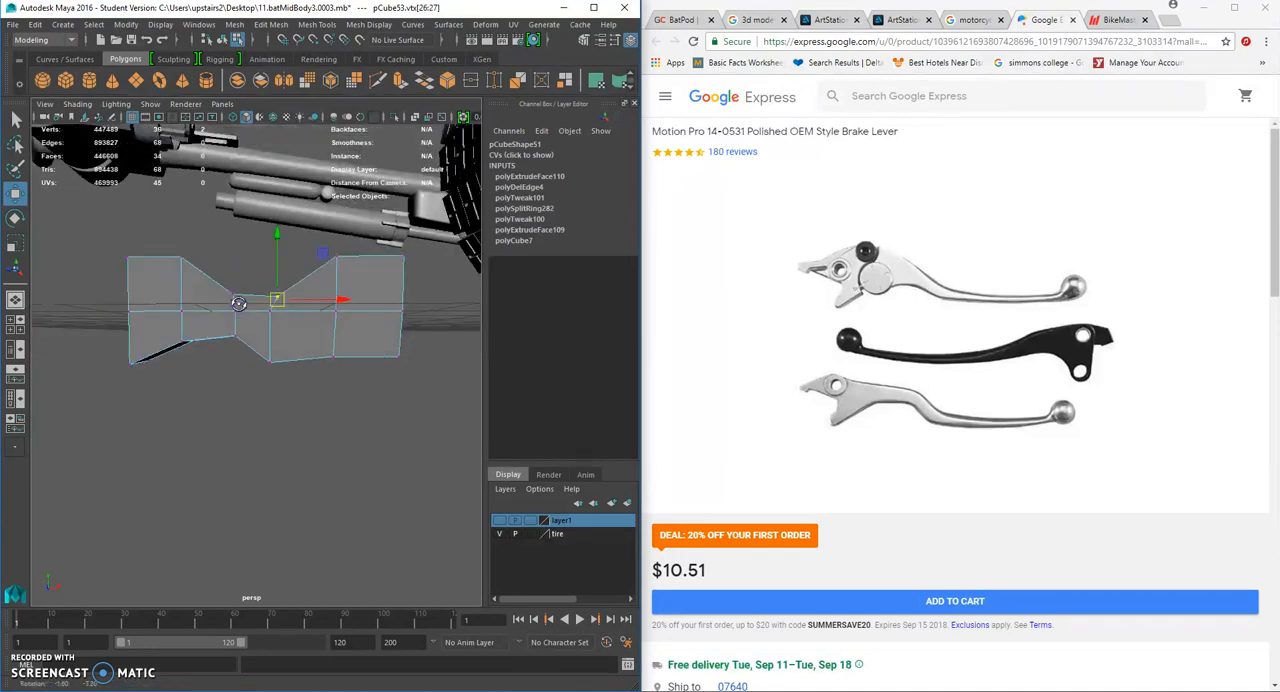
drag(326, 235, 338, 292)
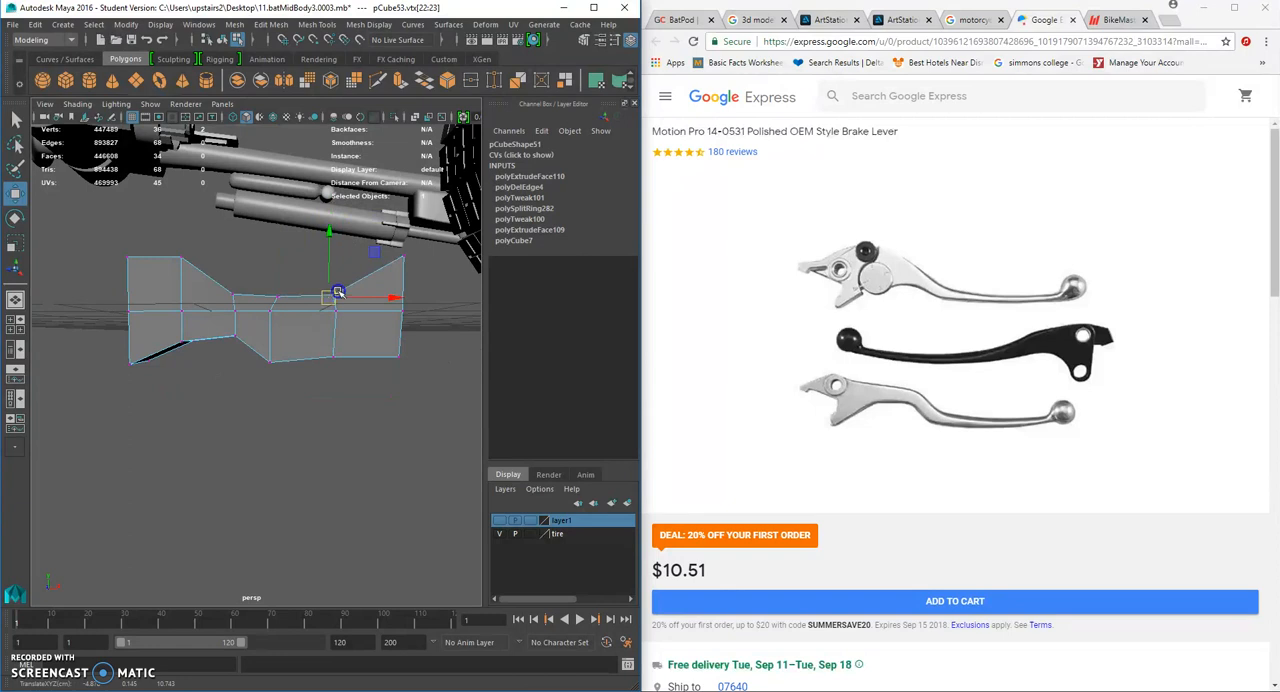
- Delete the horizontal edge loop running around the middle of the block's sides
mouse_move(264, 314)
right_down()
mouse_move(269, 278)
mouse_move(246, 301)
right_up()
double_click(291, 313)
key(Delete)
- Lower the top vertices along the handle section and raise the bottom vertices at its bend
drag(367, 244, 417, 282)
drag(402, 260, 278, 306)
click(334, 294)
click(276, 299)
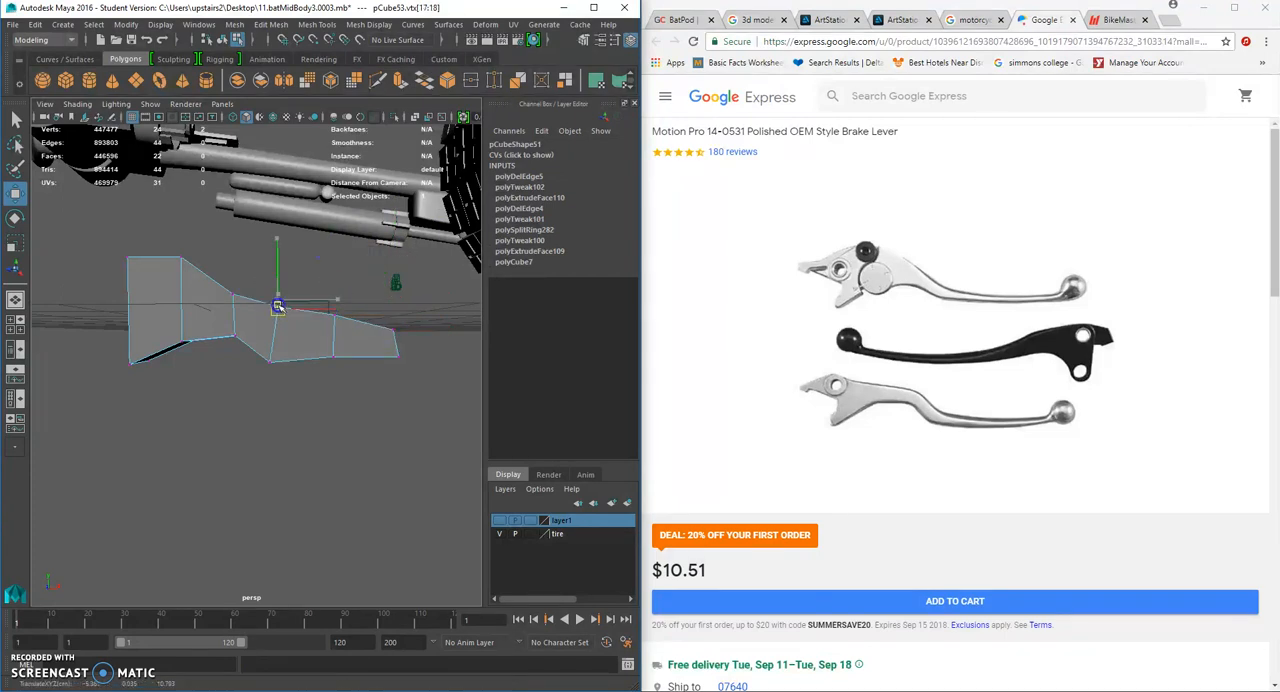
alt+drag(271, 357, 218, 351)
click(295, 380)
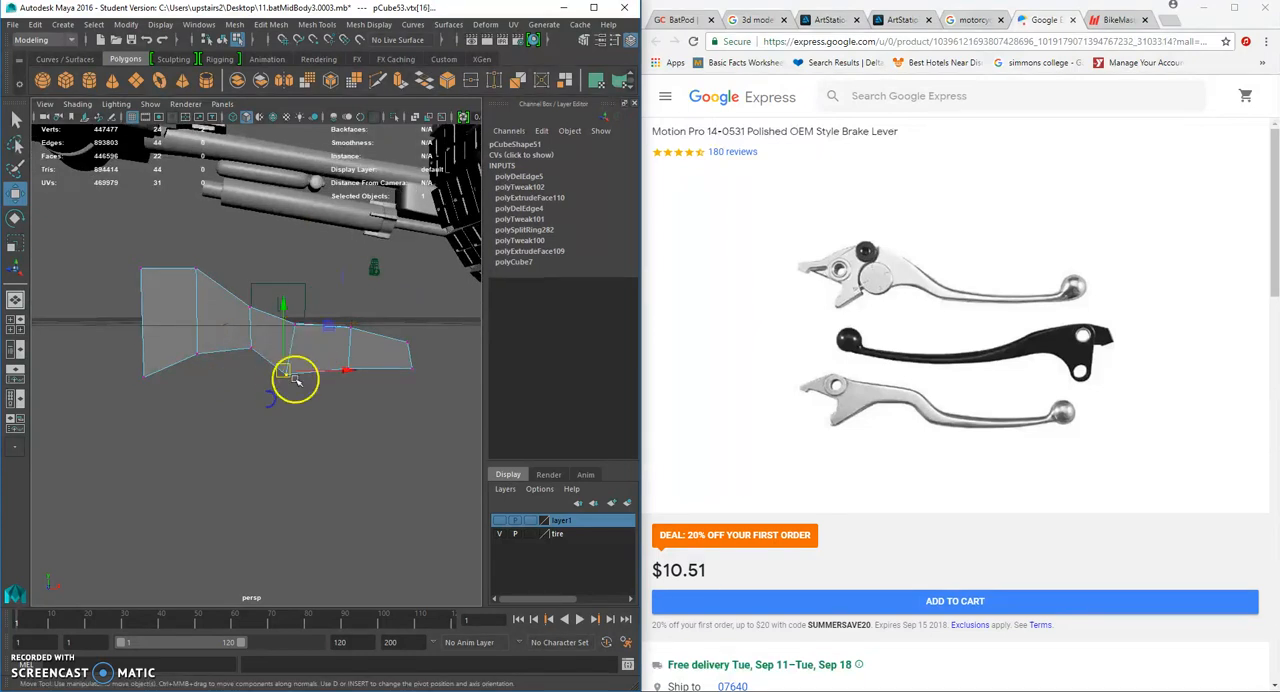
drag(295, 369, 282, 371)
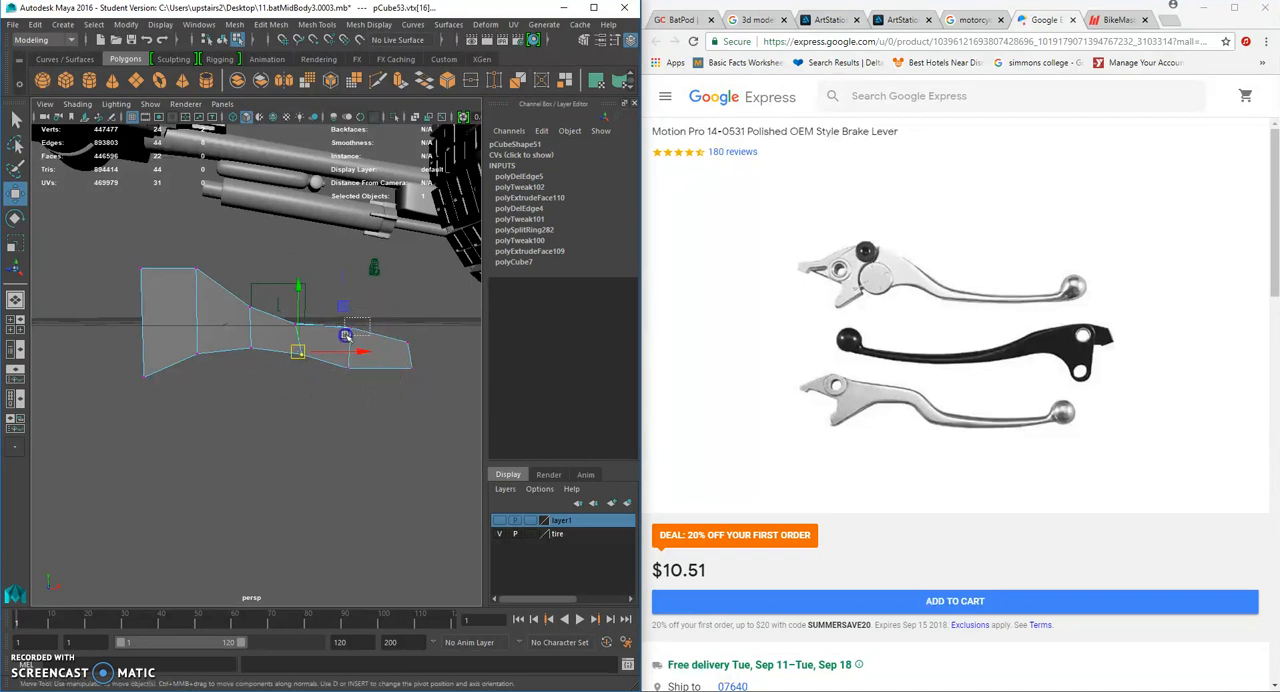
drag(352, 332, 282, 388)
click(306, 315)
key(ctrl+z)
key(ctrl+z)
key(ctrl+z)
- In the back view, reposition the top vertex pairs along the handle to follow the reference lever's curve
alt+drag(284, 387, 238, 351)
key(space)
click(300, 334)
scroll(347, 382, up, 5)
alt+middle_drag(347, 382, 229, 278)
click(282, 303)
scroll(309, 318, up, 2)
drag(311, 320, 275, 358)
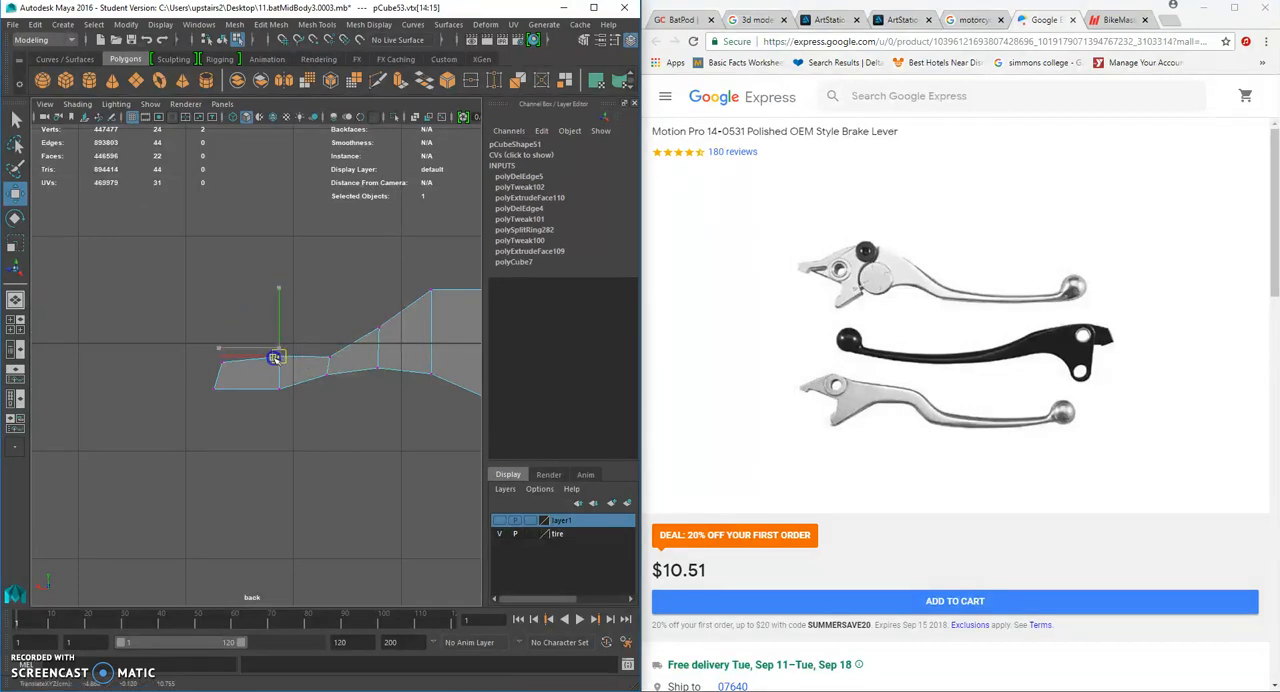
- Lower the top vertices of the last handle section to thin the lever toward its tip
alt+middle_drag(325, 391, 241, 389)
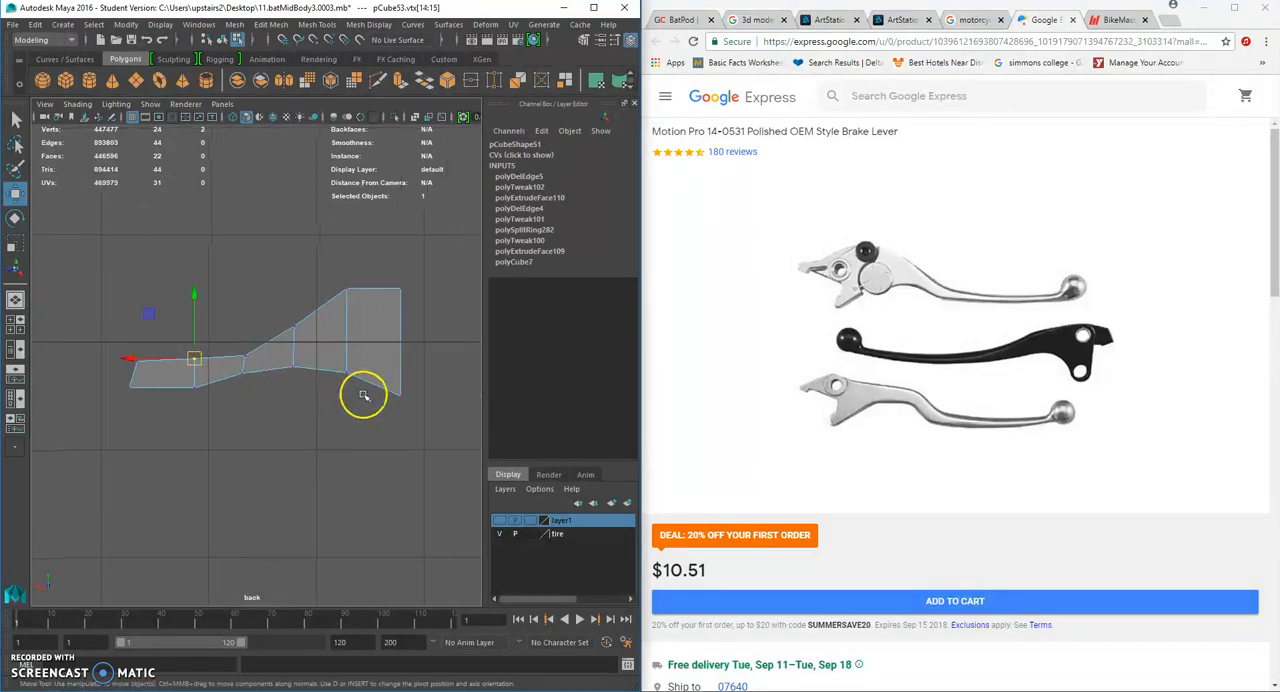
drag(156, 338, 141, 360)
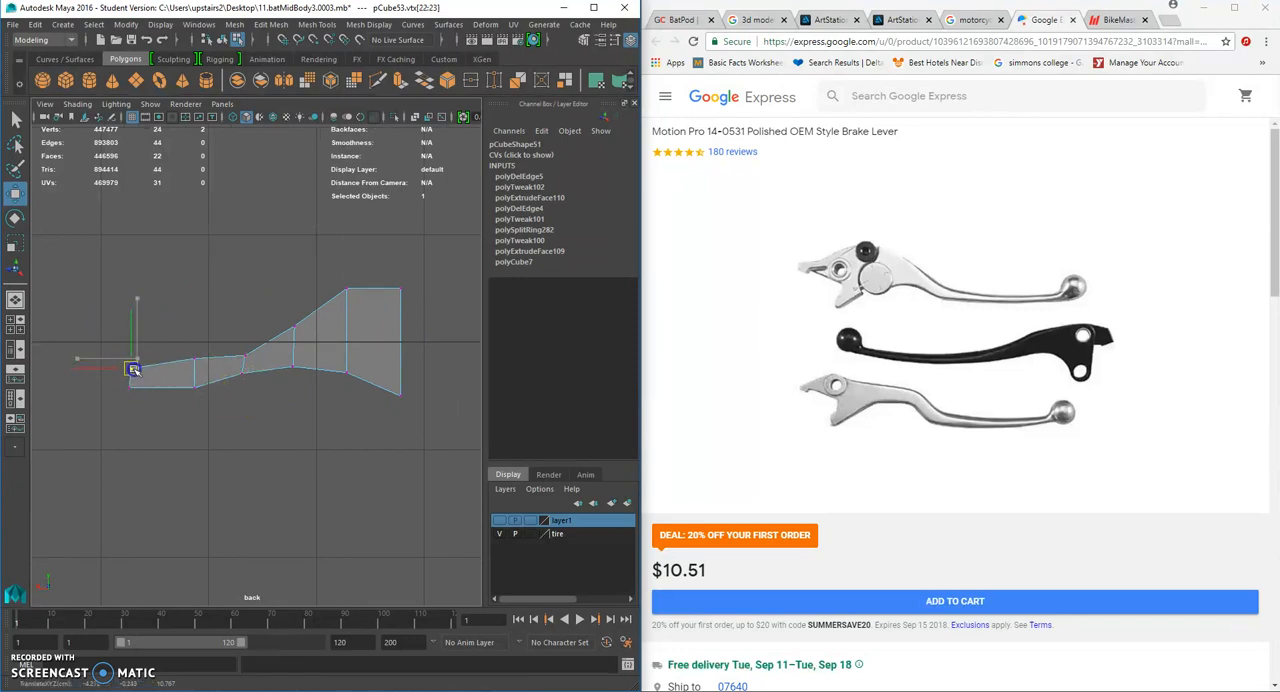
click(15, 243)
click(100, 396)
drag(228, 342, 202, 367)
click(15, 193)
click(268, 421)
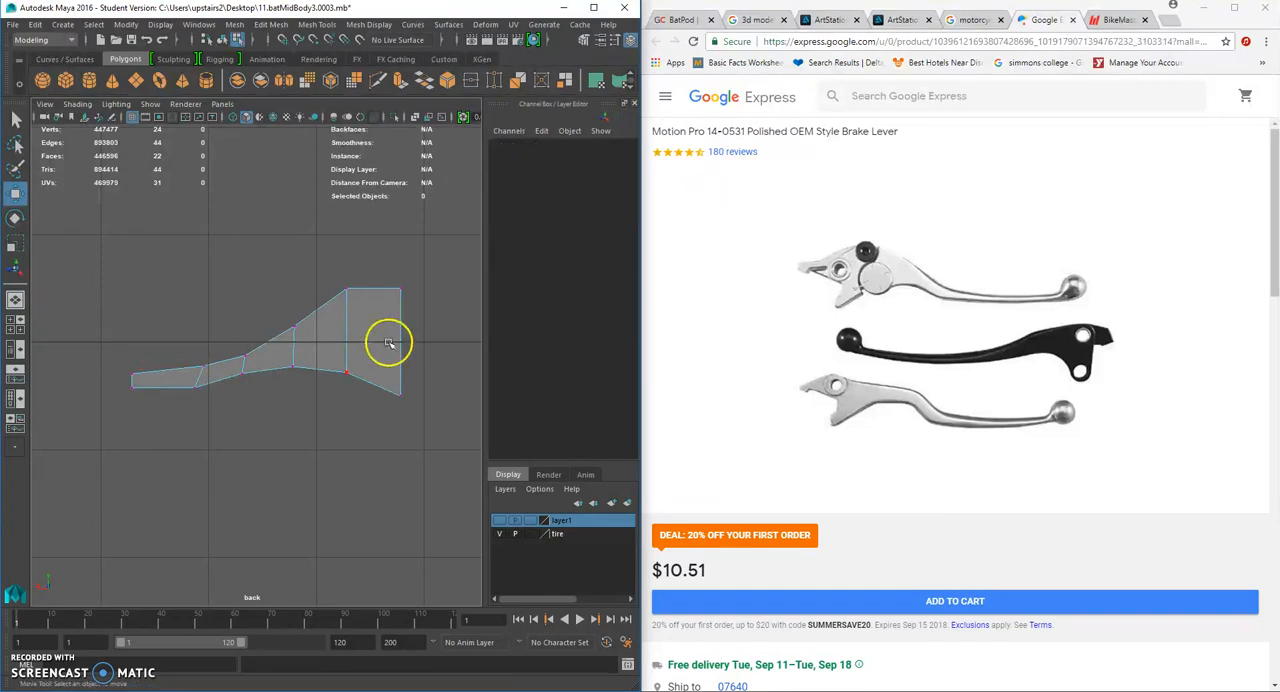
- Straighten the vertex columns in the handle by adjusting and scaling their vertices
alt+middle_drag(148, 359, 245, 328)
drag(258, 314, 324, 397)
click(10, 245)
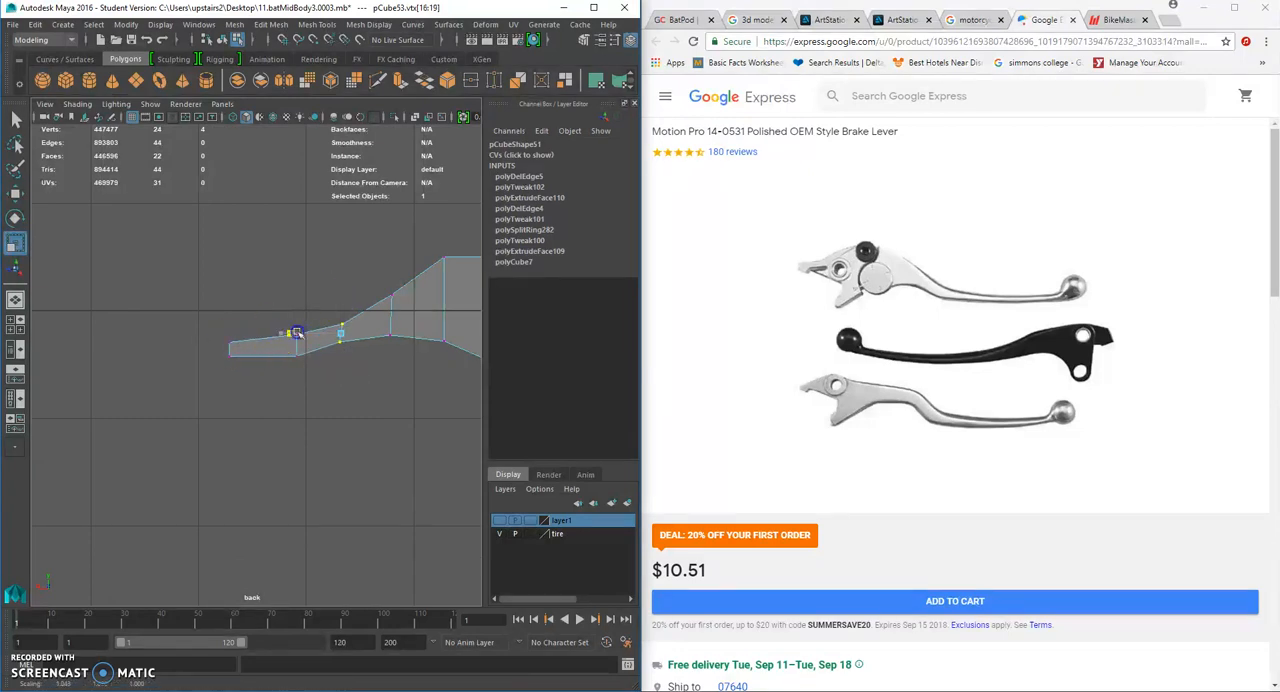
click(356, 373)
- Extrude the face at the handle's tip outward in the back view to lengthen the lever
right_drag(259, 346, 270, 352)
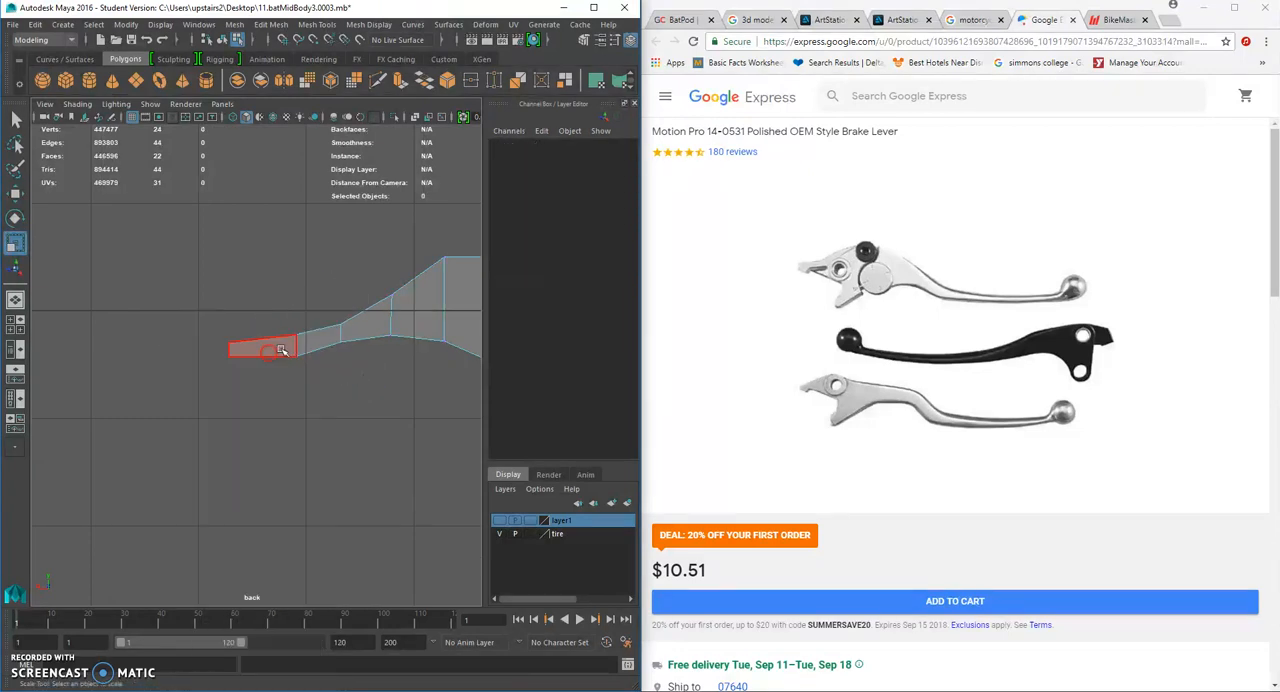
alt+drag(275, 345, 240, 287)
key(space)
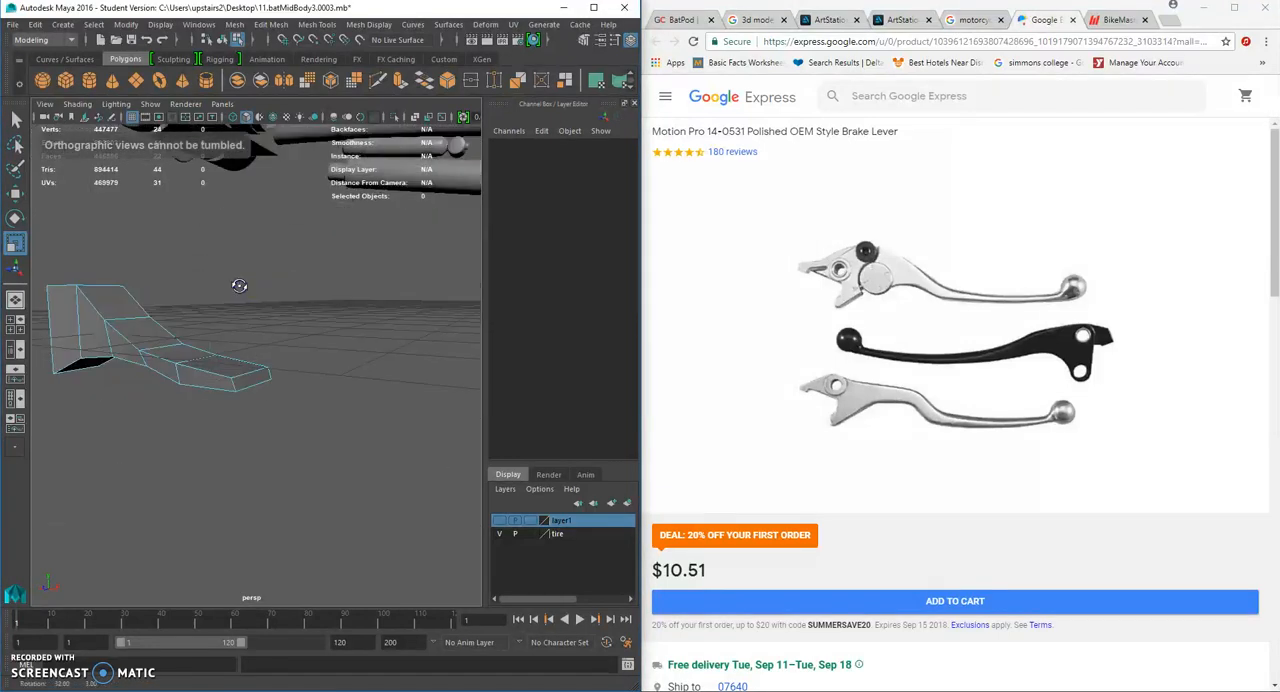
click(246, 384)
key(space)
drag(329, 342, 297, 351)
key(ctrl+e)
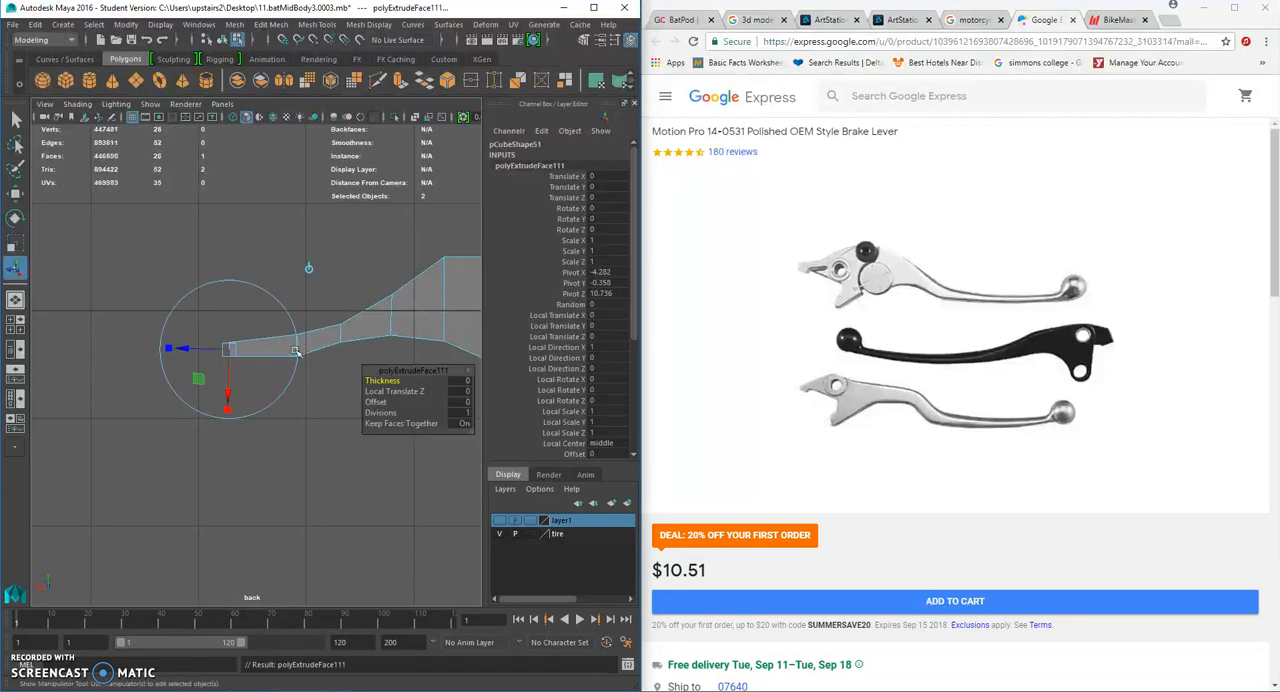
drag(158, 349, 137, 349)
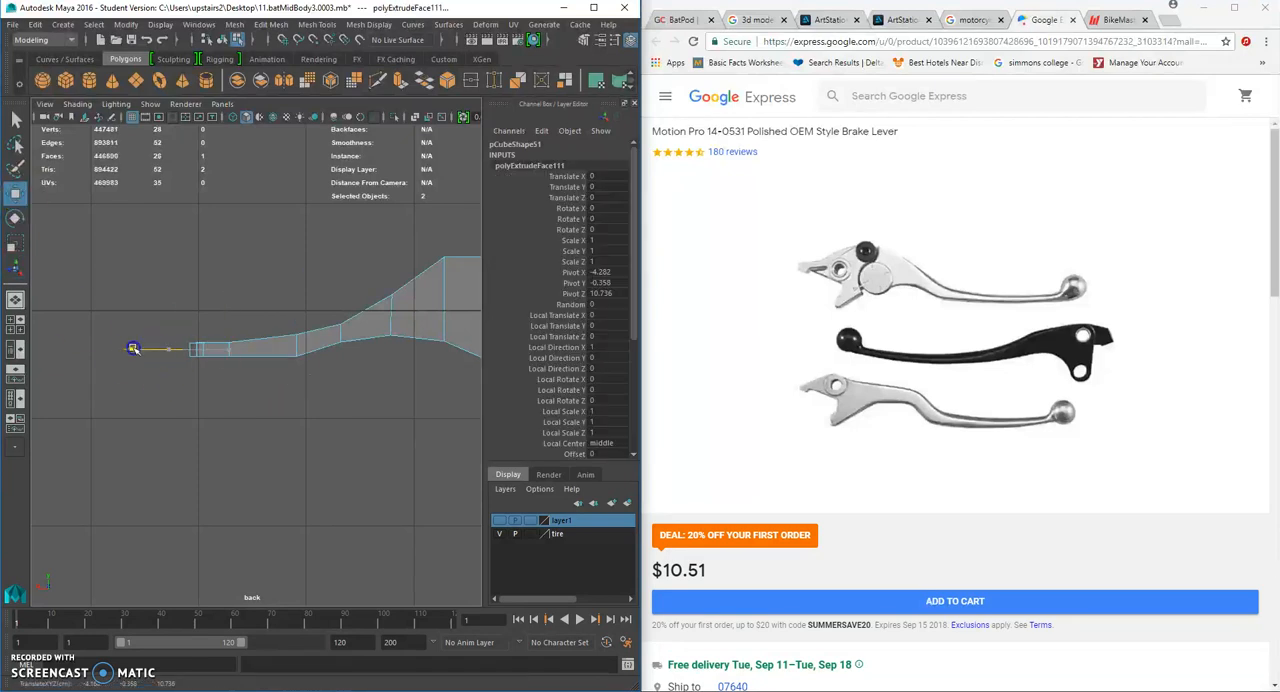
alt+middle_drag(243, 350, 315, 350)
scroll(317, 340, down, 5)
- In the perspective view, extrude the handle's tip face by about 0.27 and scale it up to start the flared knob
key(space)
drag(303, 339, 370, 382)
key(ctrl+e)
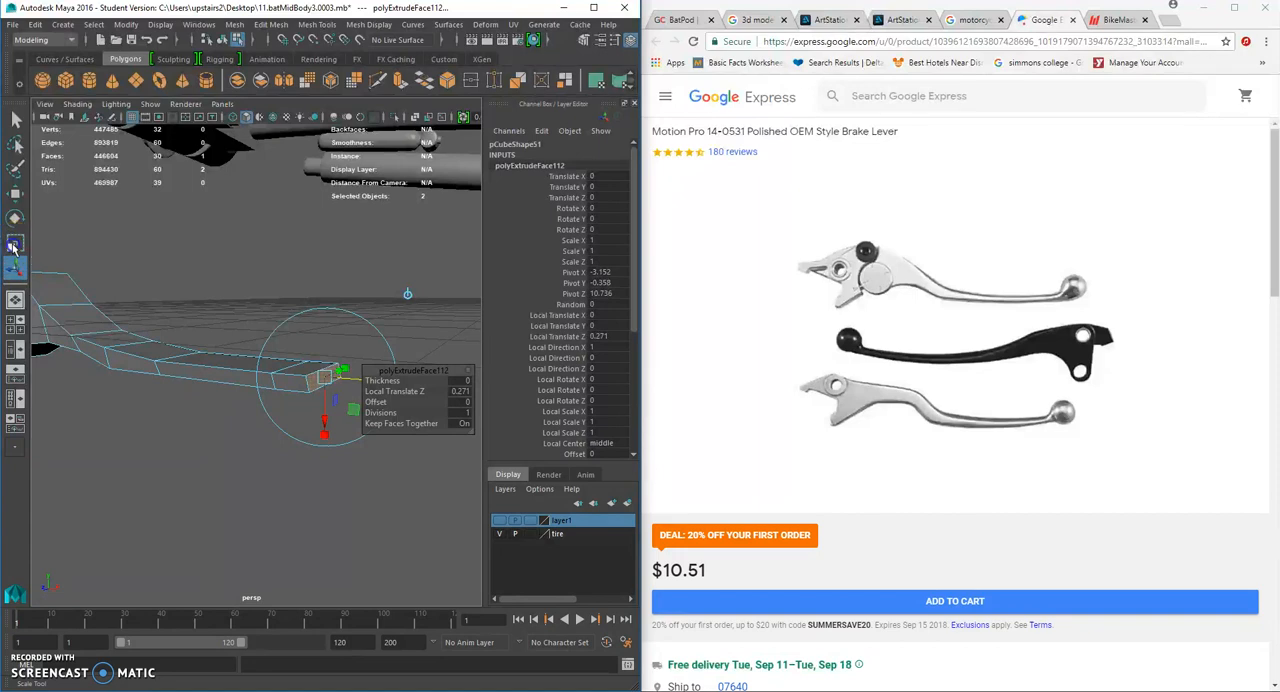
click(13, 246)
drag(314, 320, 301, 178)
- Extrude the enlarged tip face outward to form the body of the knob
alt+drag(311, 352, 400, 424)
key(ctrl+e)
key(w)
scroll(441, 427, down, 5)
right_drag(358, 388, 434, 301)
- Insert an edge loop running lengthwise around the middle of the lever
alt+drag(378, 378, 162, 406)
click(300, 402)
click(311, 26)
click(322, 125)
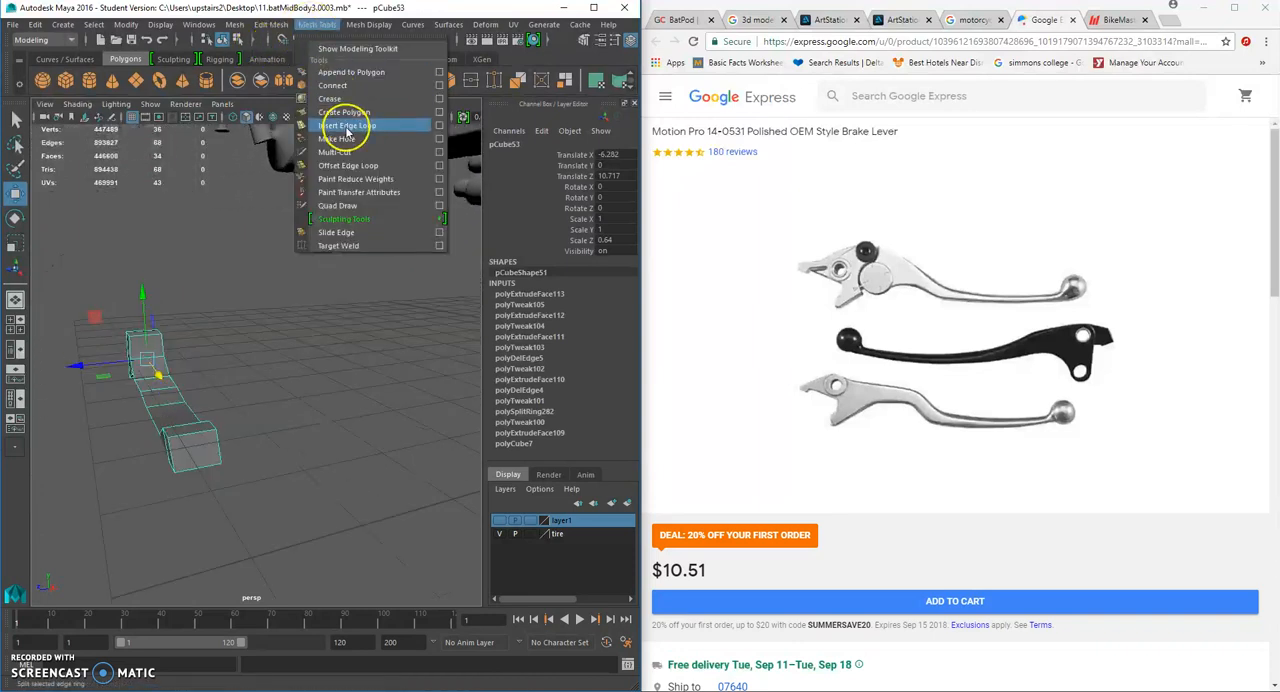
click(196, 436)
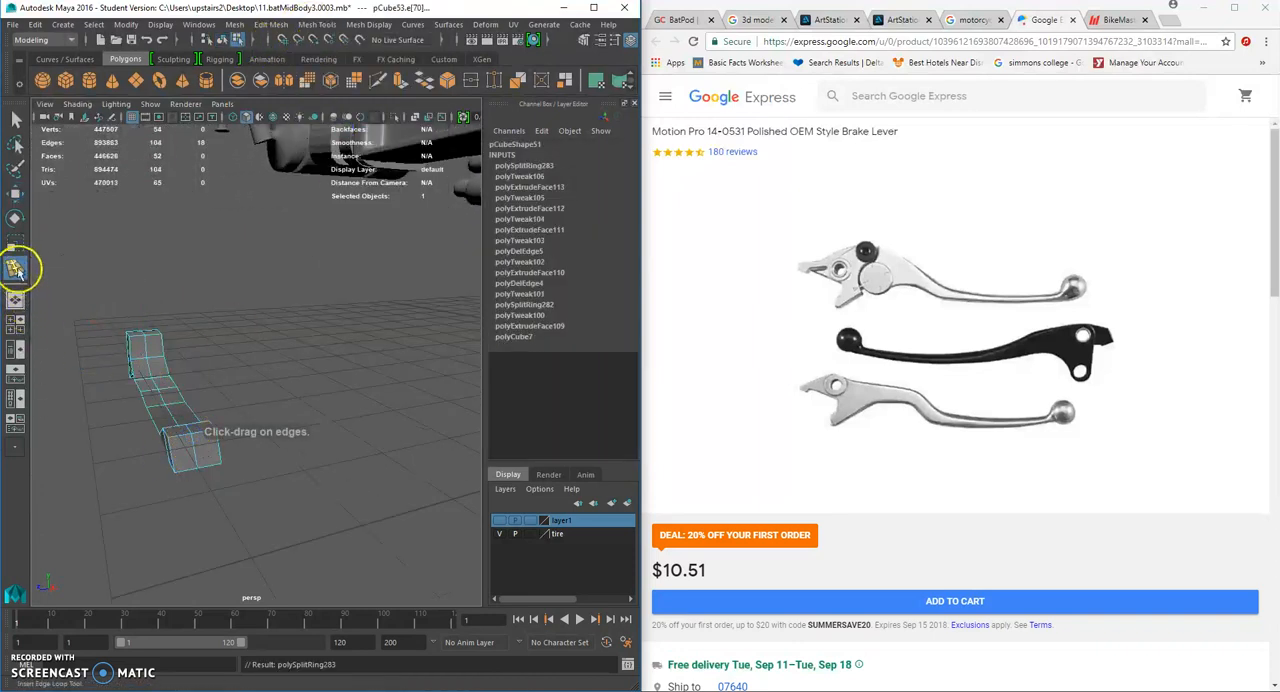
- Select the new middle edge on the lever's wide end and move it to start rounding the end
click(15, 120)
right_drag(156, 348, 153, 291)
click(21, 249)
alt+drag(130, 372, 320, 315)
right_drag(262, 320, 265, 354)
click(257, 337)
click(15, 193)
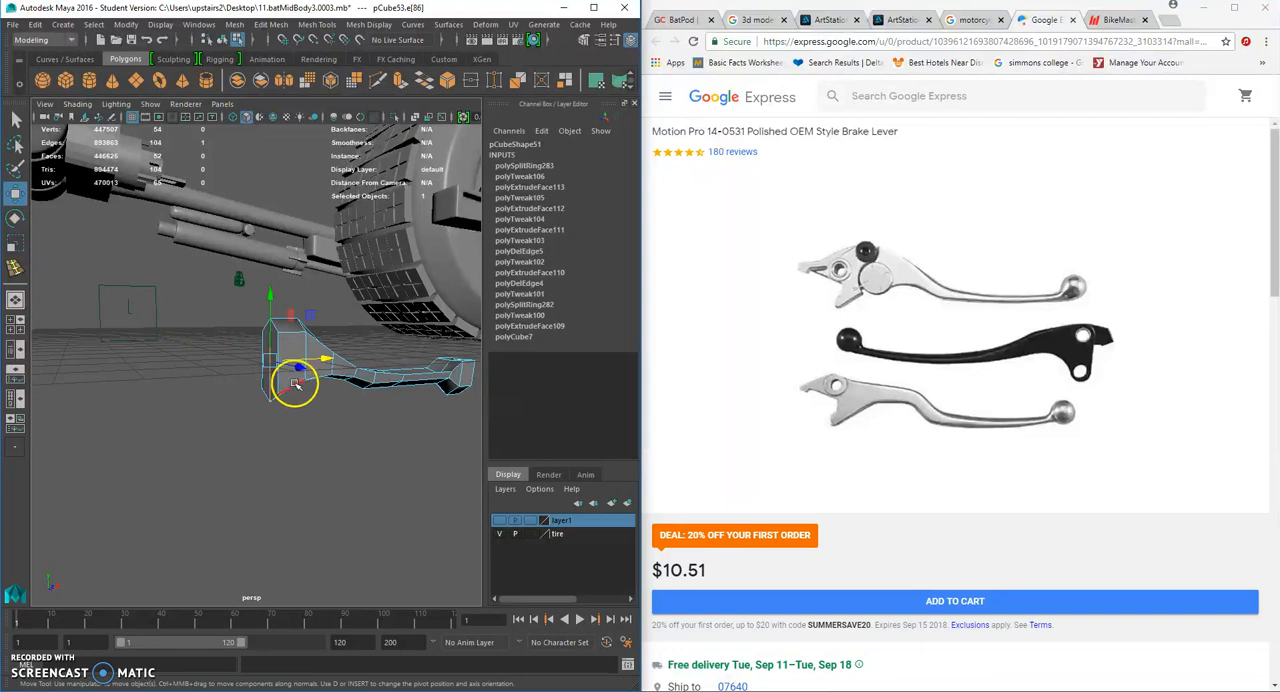
alt+drag(326, 362, 279, 337)
- Switch to vertex selection and reposition the central vertices of the wide section to round its surface
right_drag(275, 331, 224, 343)
alt+drag(224, 343, 195, 300)
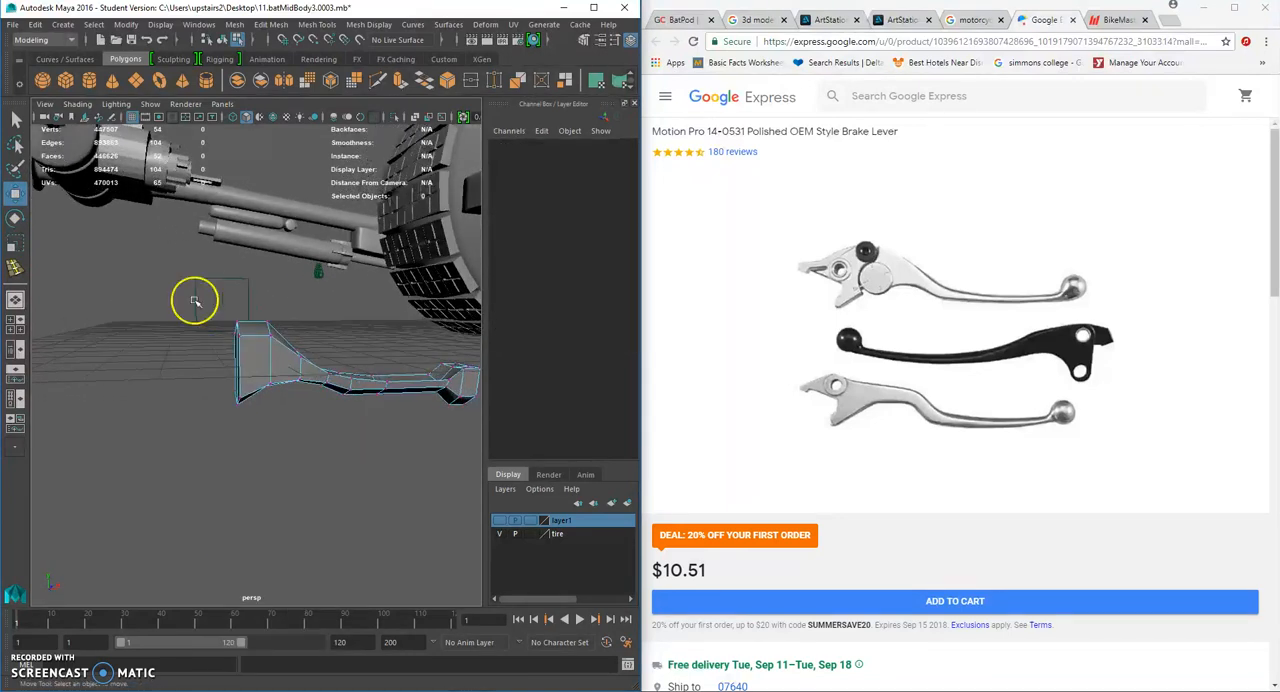
drag(245, 346, 292, 306)
drag(292, 306, 269, 330)
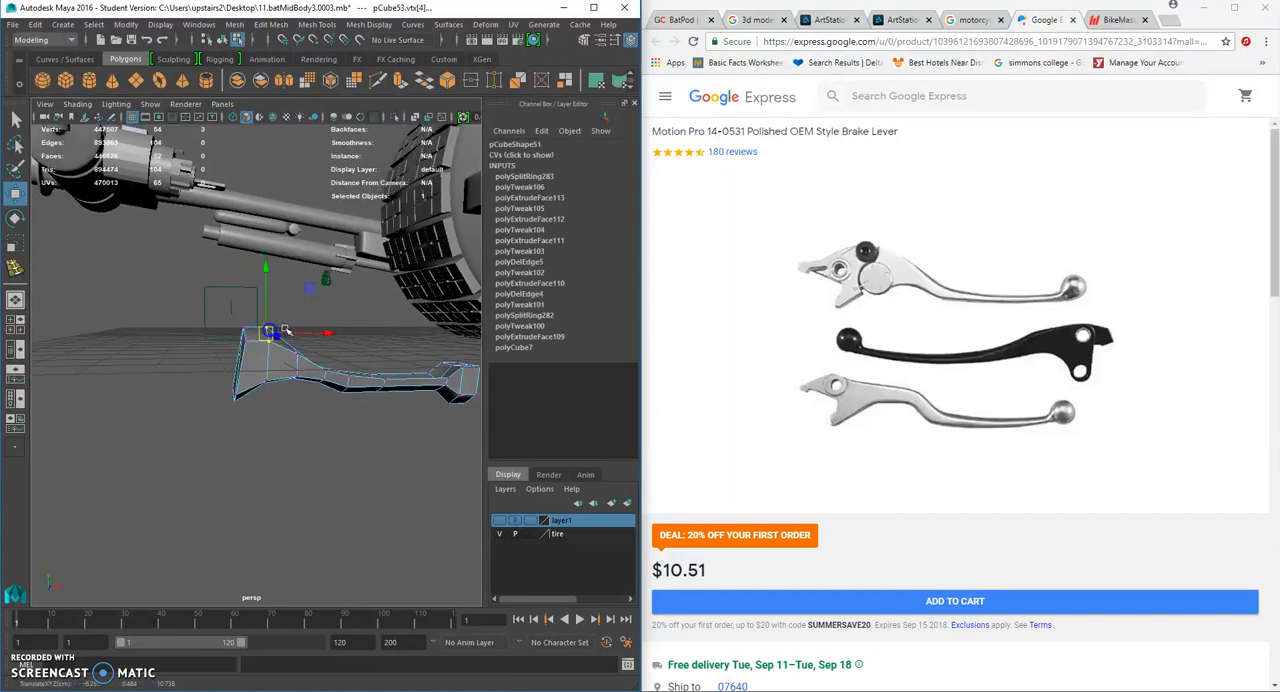
click(343, 357)
alt+drag(343, 357, 278, 408)
click(213, 438)
drag(298, 338, 297, 323)
- Move the central vertices around the knob at the handle's tip outward to round it
alt+drag(295, 381, 469, 490)
scroll(281, 418, up, 5)
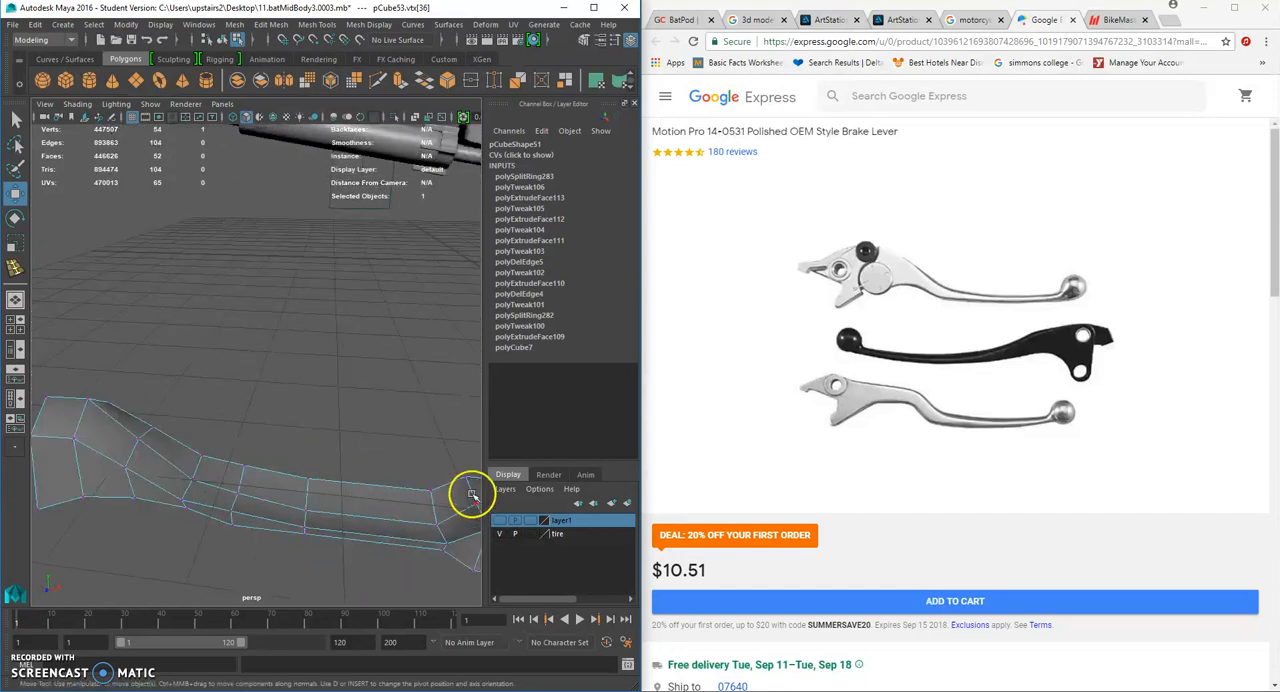
alt+middle_drag(469, 490, 402, 462)
click(378, 452)
drag(384, 402, 384, 400)
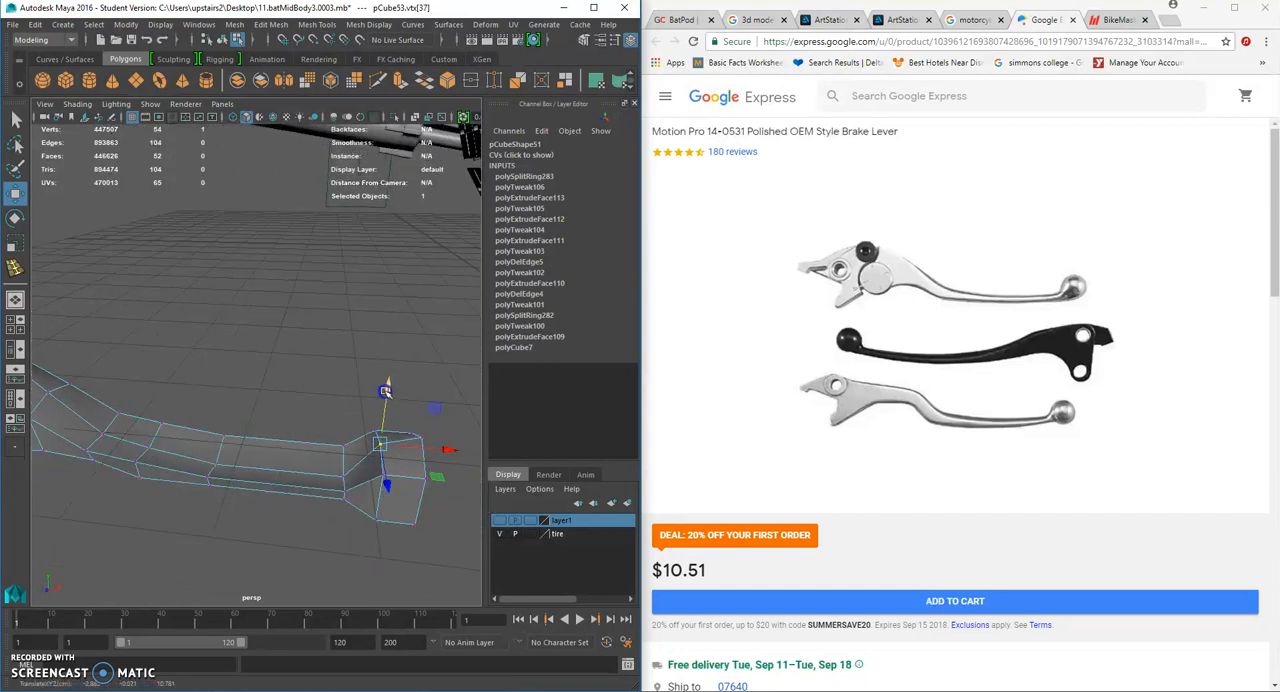
click(343, 477)
alt+drag(345, 477, 420, 474)
alt+middle_drag(393, 439, 286, 460)
alt+drag(286, 460, 330, 451)
drag(364, 320, 366, 301)
alt+drag(364, 328, 146, 337)
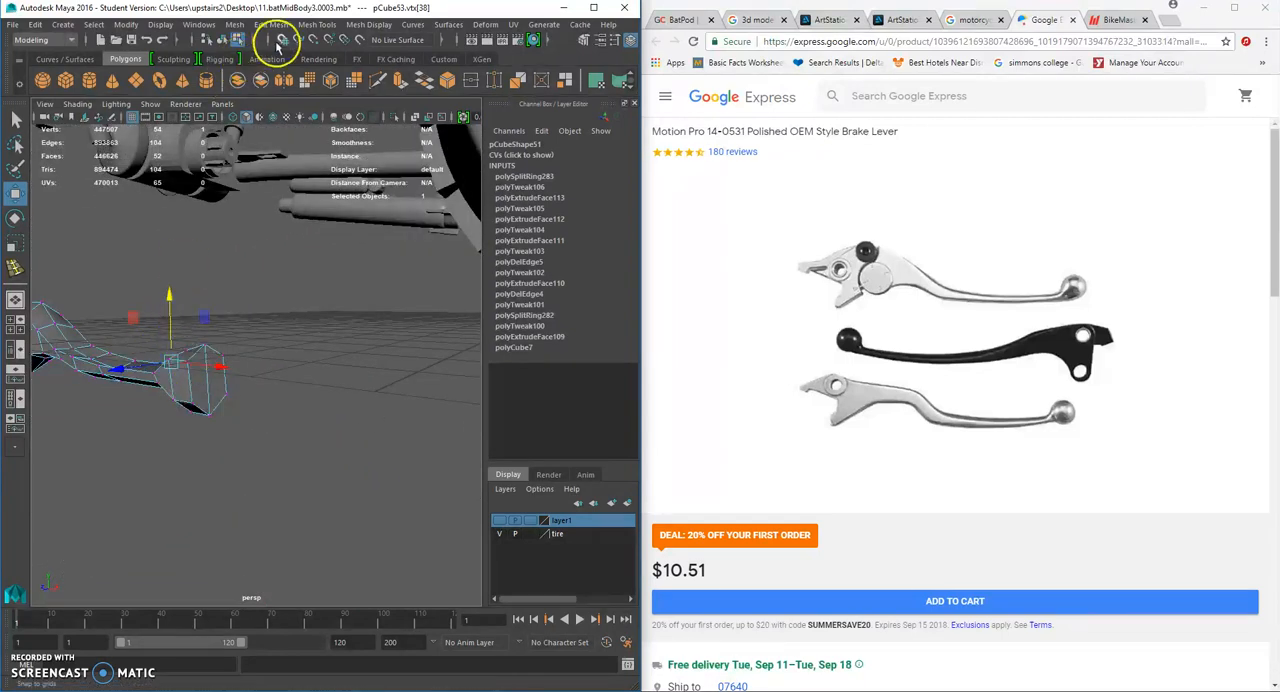
- Insert a second lengthwise edge loop around the sides and knob of the lever
click(316, 24)
click(352, 127)
click(214, 374)
- Select the center vertex of the knob's end face and pull it outward to round the tip
click(16, 195)
right_drag(209, 371, 208, 293)
right_drag(215, 383, 152, 322)
click(212, 380)
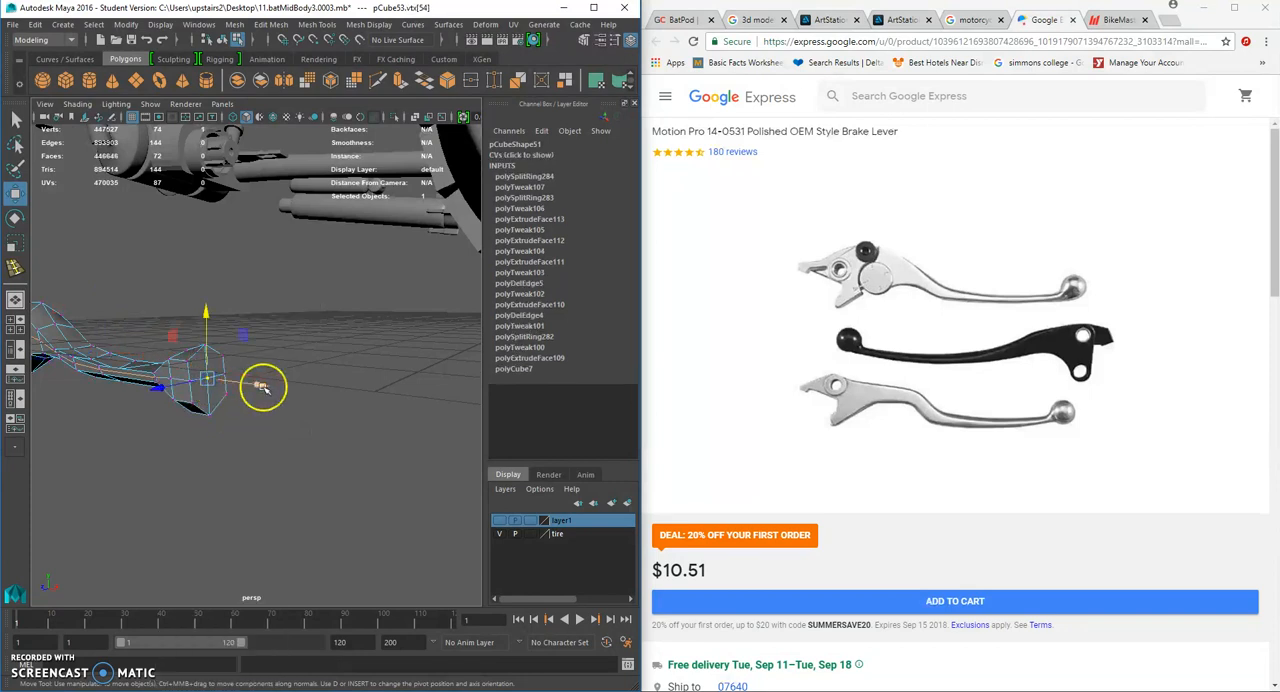
alt+drag(248, 397, 332, 378)
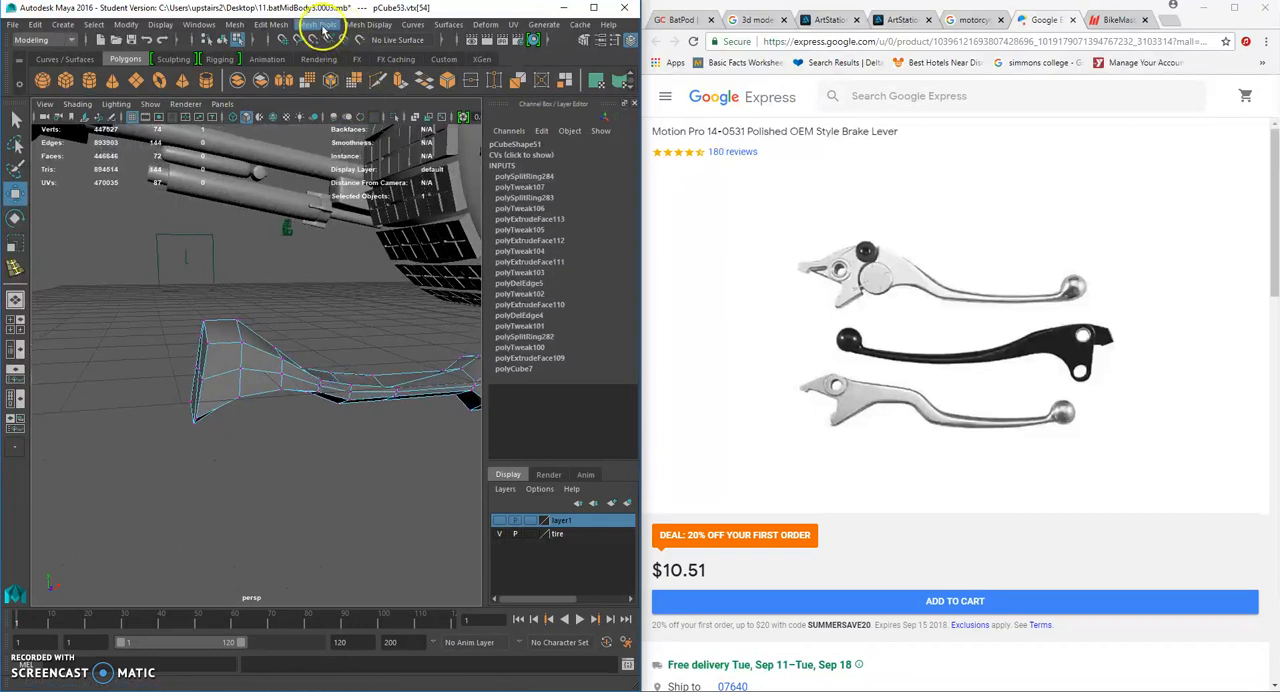
- Insert an edge loop around the lever close to the edge of its wide end
click(320, 24)
click(347, 126)
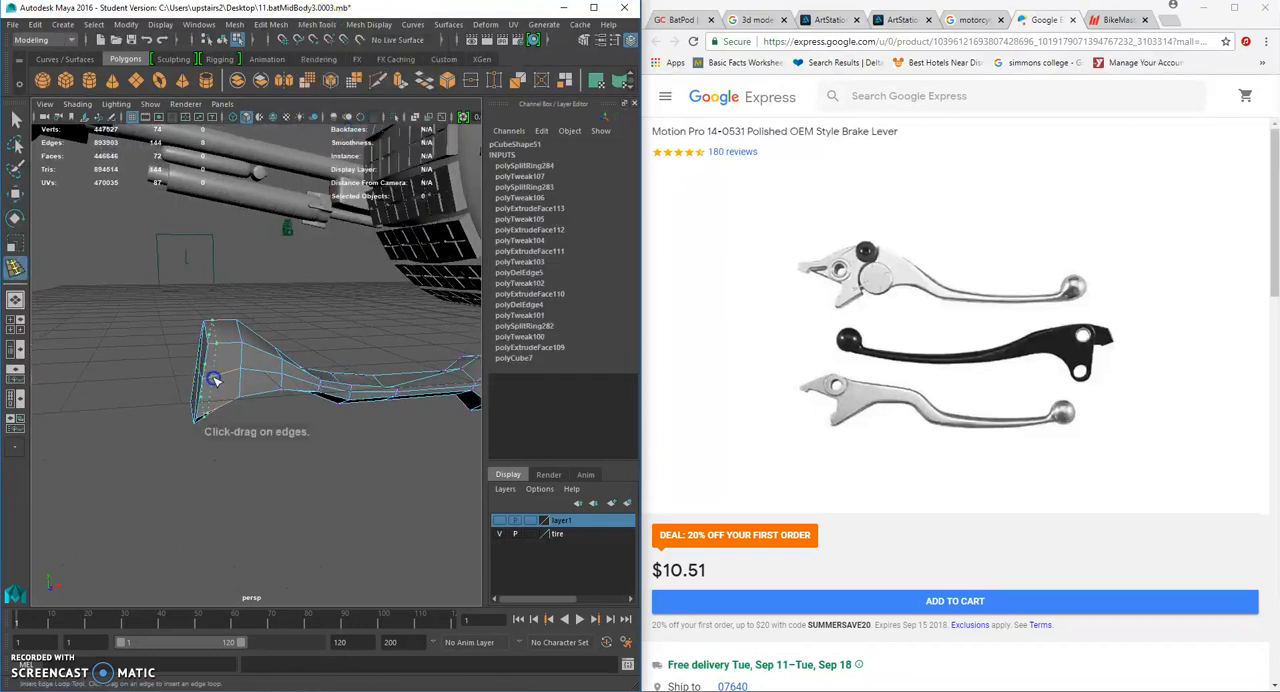
click(211, 379)
alt+drag(211, 379, 130, 333)
click(18, 123)
- Raise the central vertices on the upper surface where the wide section slopes into the handle
scroll(138, 314, up, 2)
right_drag(113, 311, 58, 309)
alt+drag(95, 313, 202, 318)
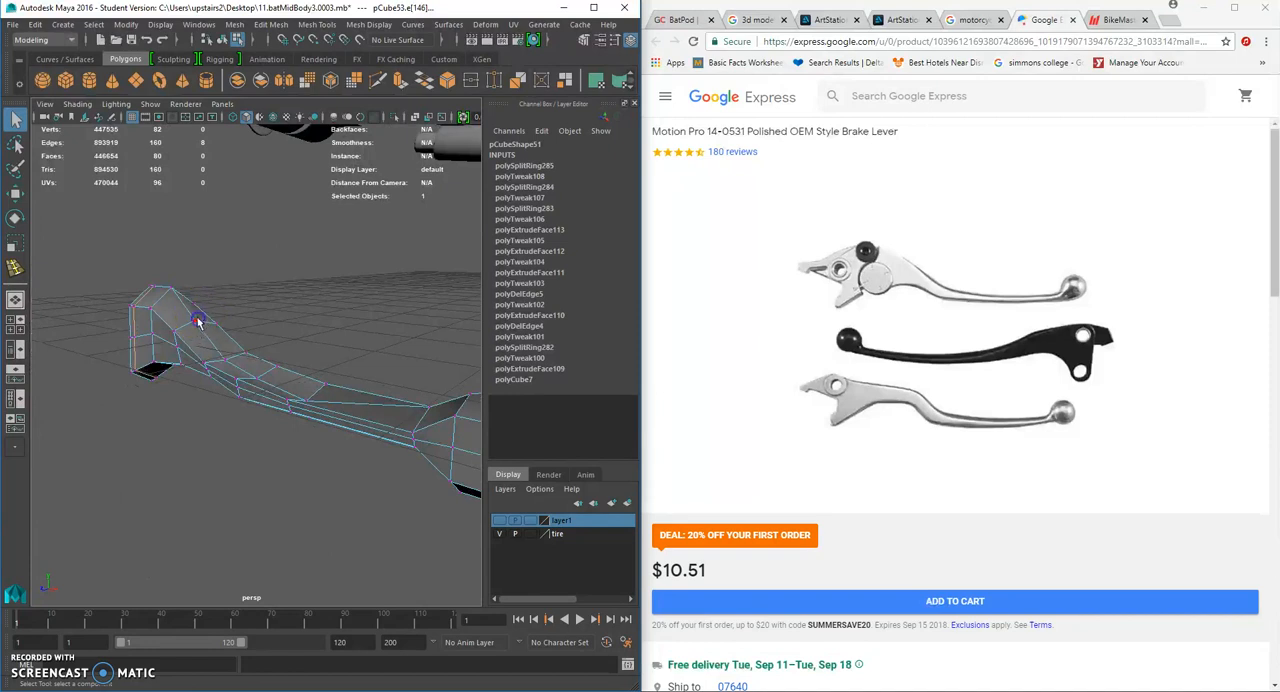
click(198, 321)
click(15, 195)
alt+drag(138, 264, 190, 248)
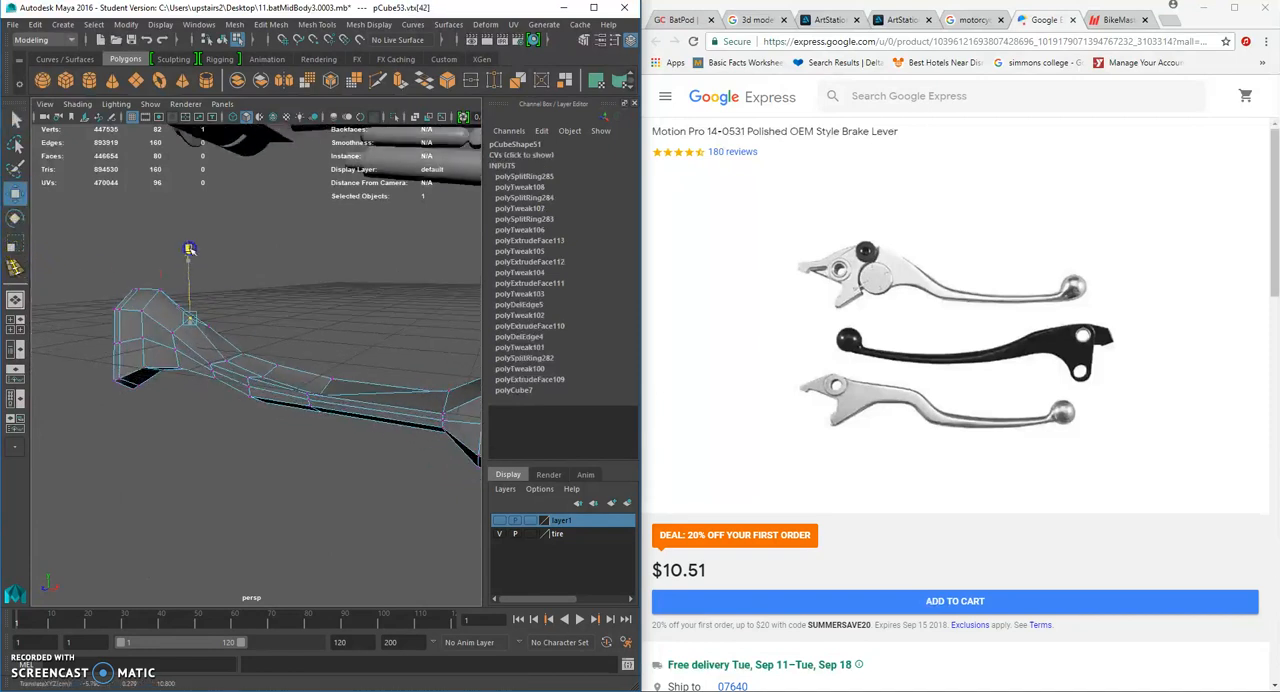
click(228, 360)
alt+drag(228, 360, 270, 346)
drag(230, 300, 232, 288)
- Raise the central upper vertices along the slim part of the handle toward the knob
alt+drag(270, 369, 282, 379)
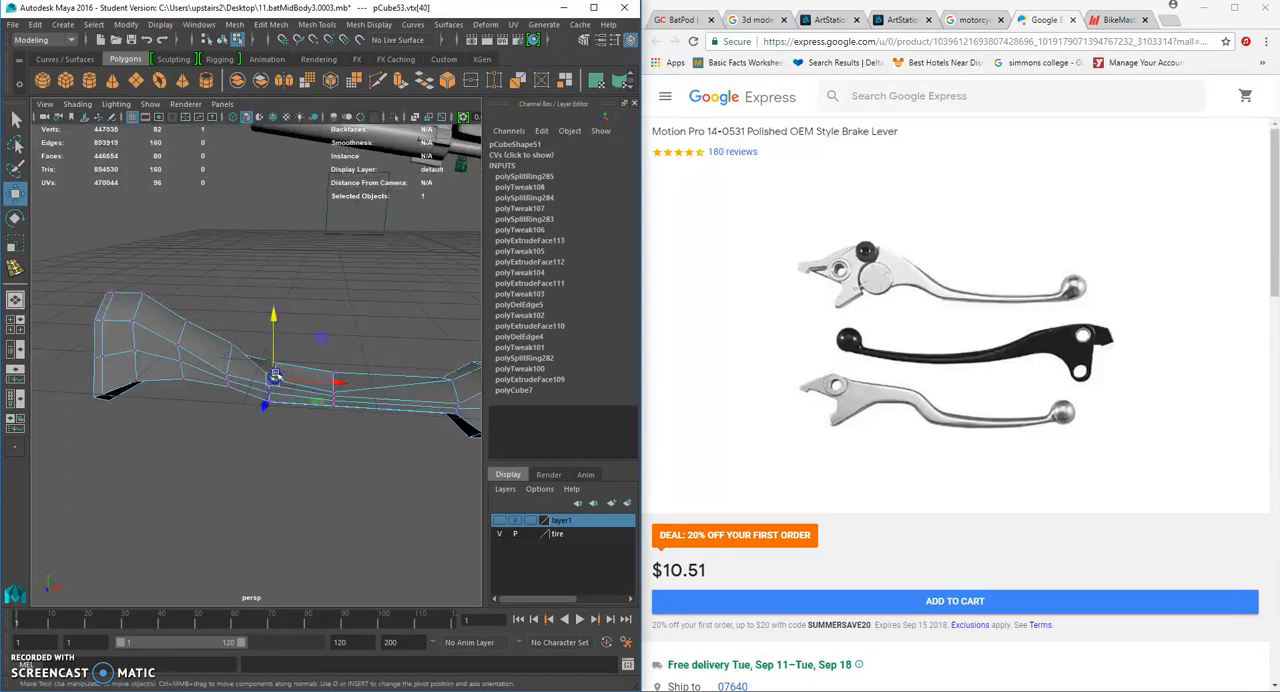
drag(274, 315, 274, 301)
click(335, 394)
alt+drag(339, 311, 271, 401)
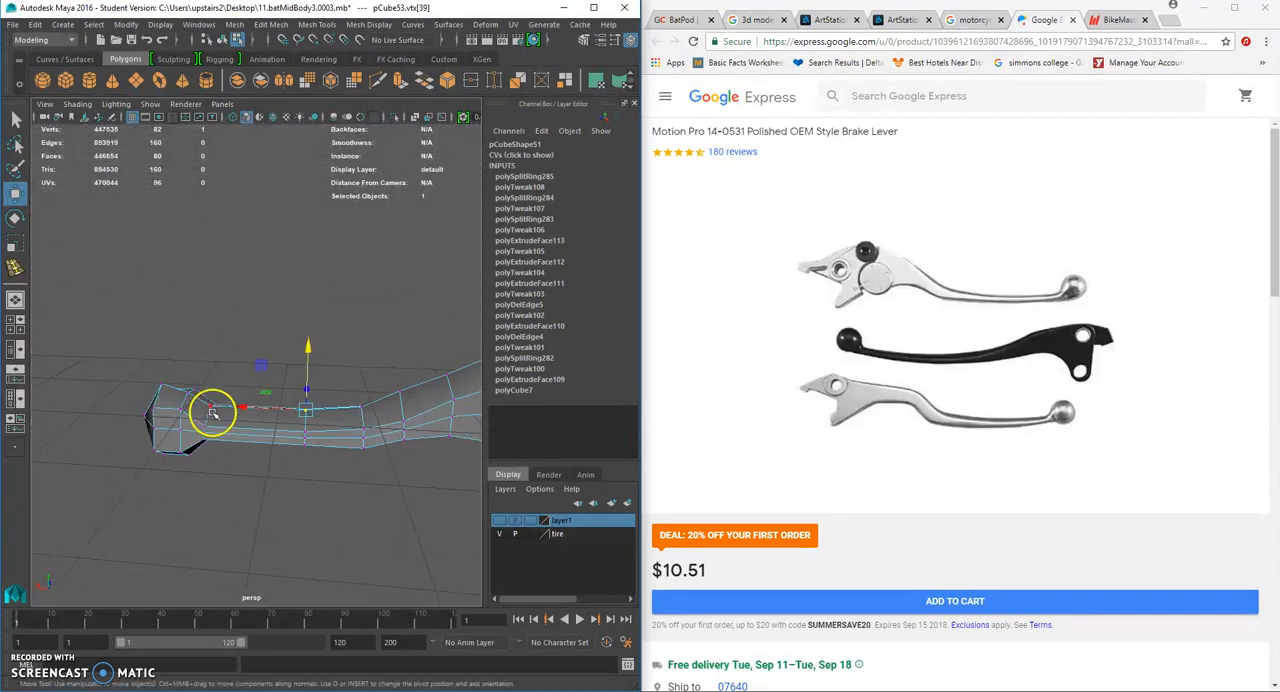
drag(209, 350, 208, 392)
- Pull the middle side vertices of the slim handle outward to round its profile
alt+drag(160, 449, 239, 404)
click(241, 419)
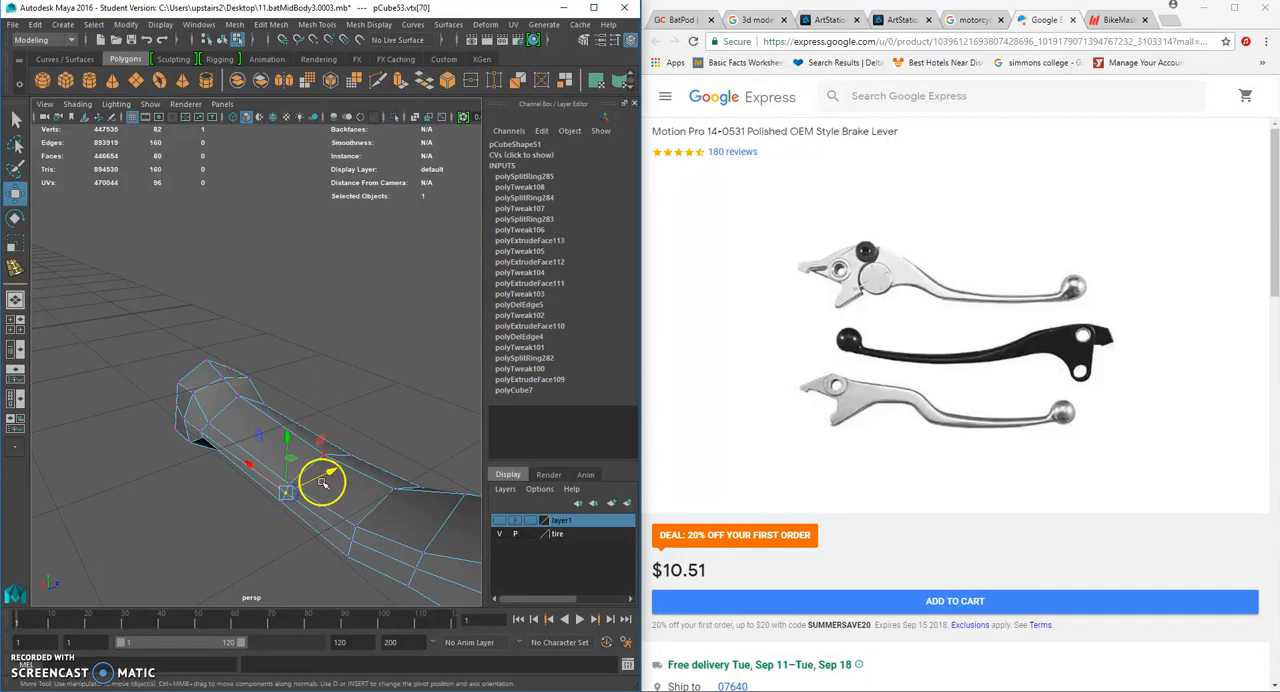
alt+middle_drag(322, 483, 268, 423)
drag(326, 467, 380, 474)
click(350, 493)
alt+drag(372, 476, 344, 431)
- Move the side vertices of the wide section outward to even out its width
click(240, 523)
click(309, 520)
drag(352, 512, 357, 465)
click(337, 542)
click(316, 457)
alt+drag(346, 418, 383, 467)
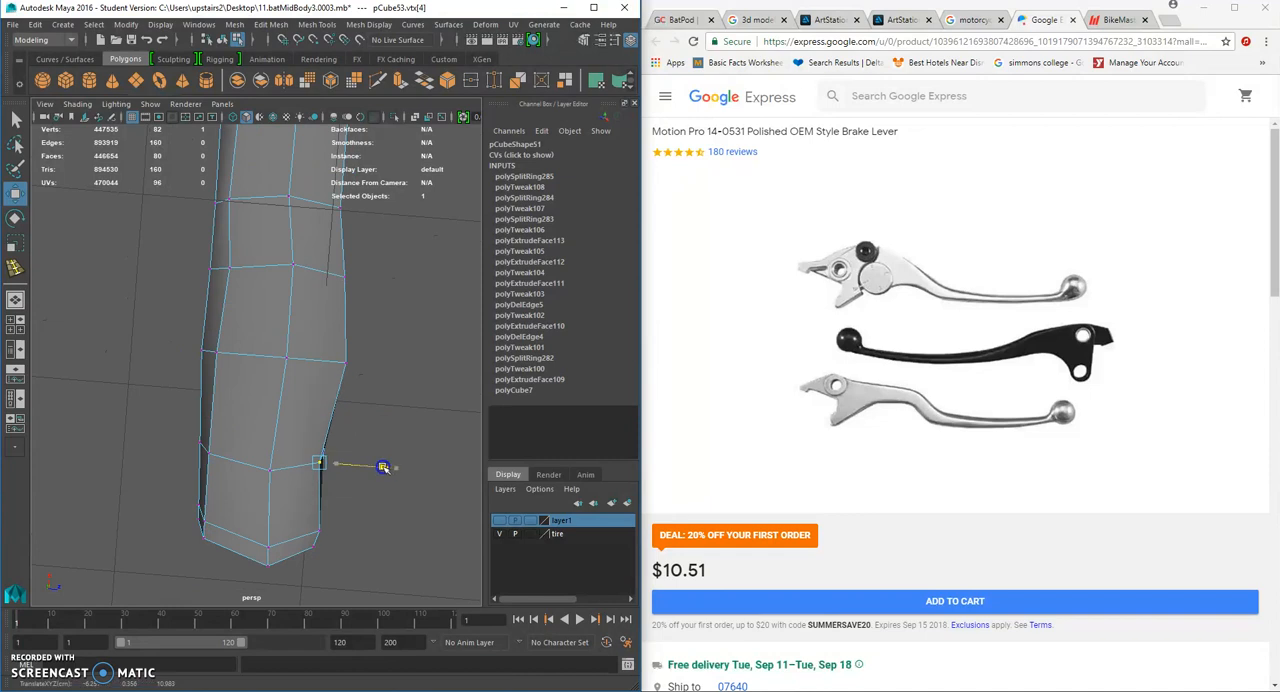
click(348, 370)
alt+drag(376, 333, 364, 364)
- Reposition the middle vertices on the opposite side and underside of the lever to round out its shape
alt+drag(314, 313, 137, 311)
click(328, 367)
click(143, 334)
click(240, 328)
scroll(307, 348, up, 3)
alt+drag(238, 286, 220, 246)
click(224, 248)
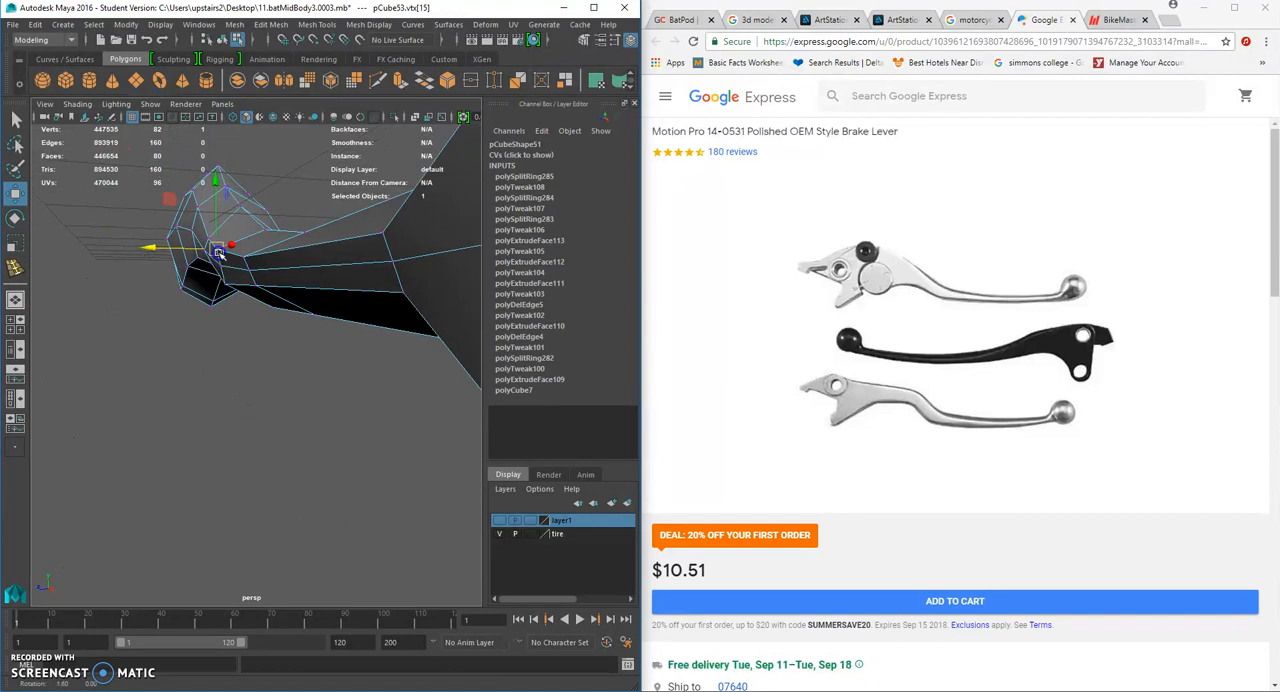
click(245, 256)
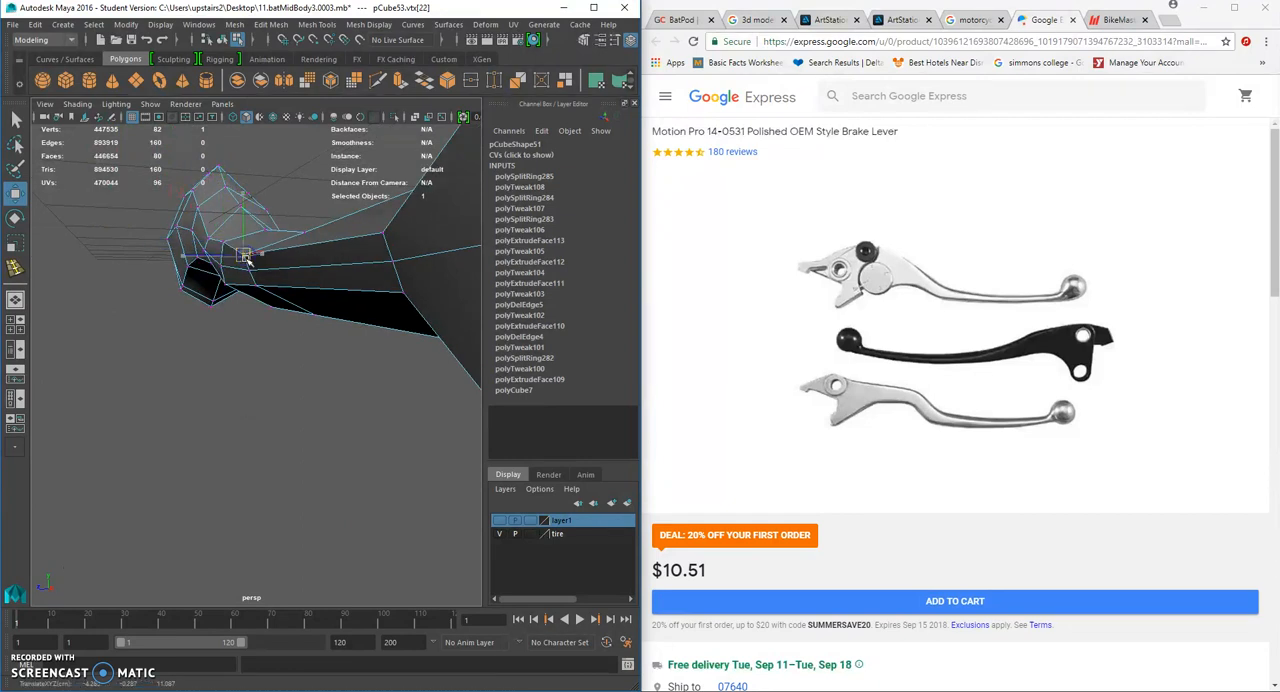
click(220, 266)
click(242, 270)
alt+drag(242, 270, 245, 368)
click(243, 367)
click(323, 381)
alt+drag(243, 372, 286, 317)
- Select the whole lever, examine its overall shape, and return it to the unsmoothed display
click(327, 300)
scroll(300, 372, down, 3)
click(300, 378)
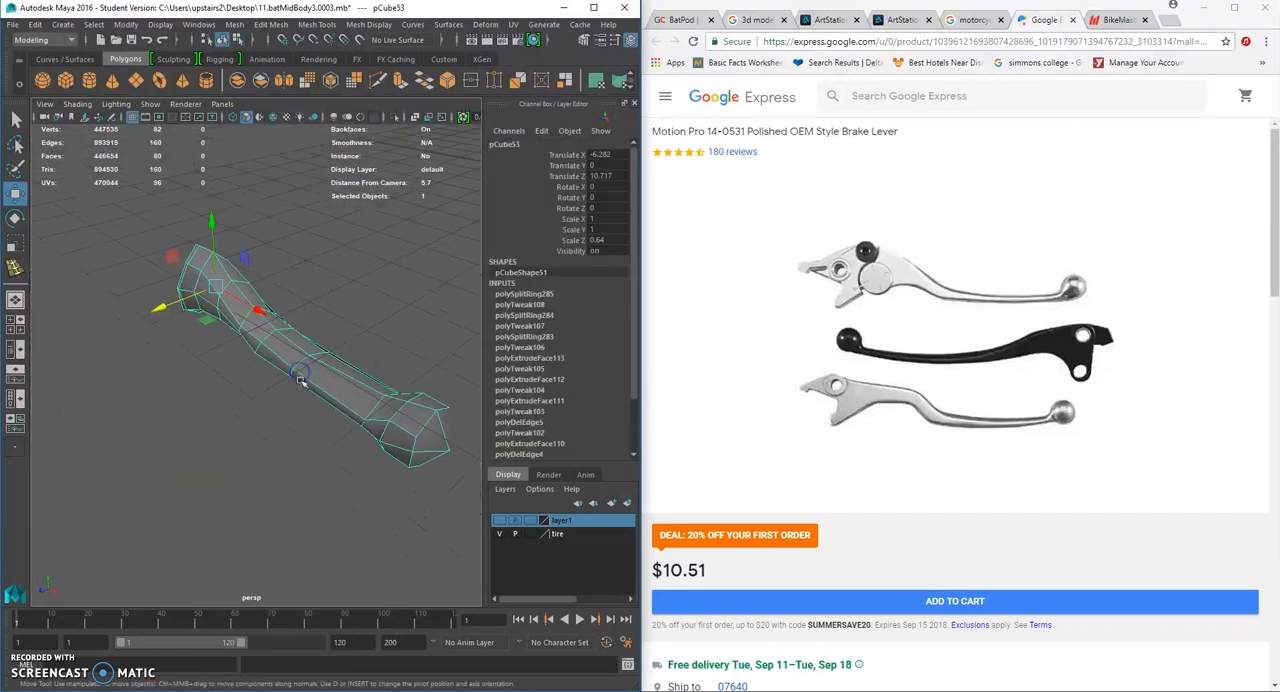
click(300, 423)
alt+drag(349, 400, 334, 303)
click(389, 341)
scroll(391, 342, up, 3)
key(1)
- Switch back to vertex selection and adjust the height of the lower side vertices at the handle's bend
right_click(318, 290)
right_drag(319, 291, 256, 291)
mouse_move(268, 290)
alt+mouse_down()
mouse_move(250, 304)
mouse_move(263, 329)
mouse_move(226, 311)
mouse_move(260, 283)
alt+mouse_up()
click(249, 312)
click(290, 285)
alt+drag(231, 330, 283, 374)
drag(277, 306, 274, 312)
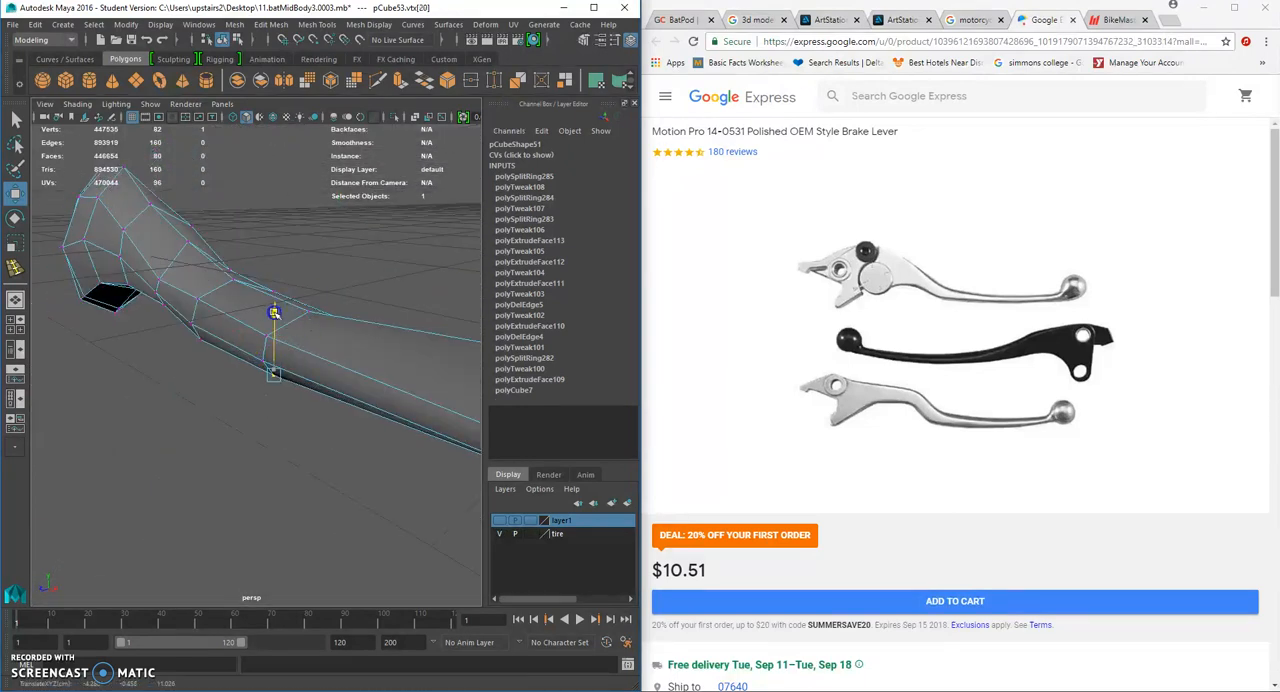
- Shift the lower side vertex at the handle's bend sideways to smooth the lower edge
alt+drag(210, 390, 350, 362)
click(315, 335)
drag(354, 366, 358, 368)
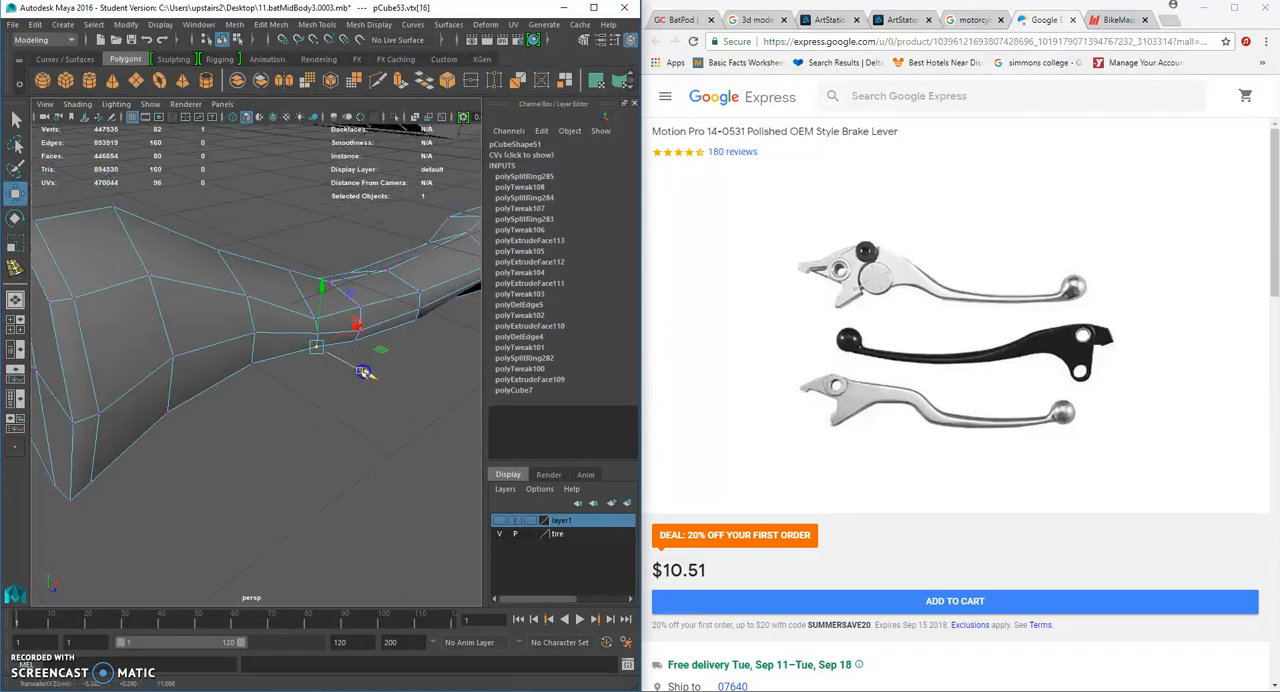
- Insert three more edge loops along the lever to tighten its shape for smoothing
click(316, 24)
click(378, 122)
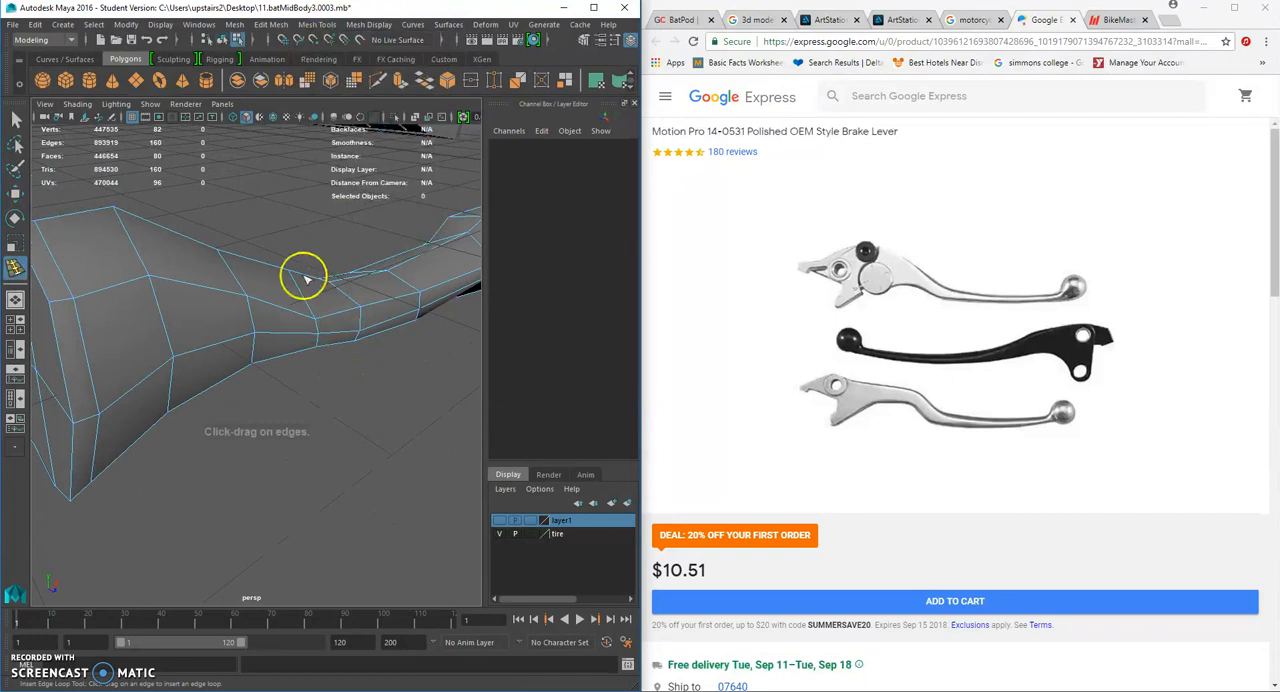
click(246, 297)
alt+drag(254, 337, 387, 296)
click(258, 266)
click(427, 277)
- Display the lever in smooth preview and select it as a whole object
key(3)
click(15, 119)
right_click(403, 256)
right_drag(358, 320, 390, 292)
scroll(389, 318, down, 8)
click(389, 319)
alt+drag(389, 319, 360, 362)
click(391, 354)
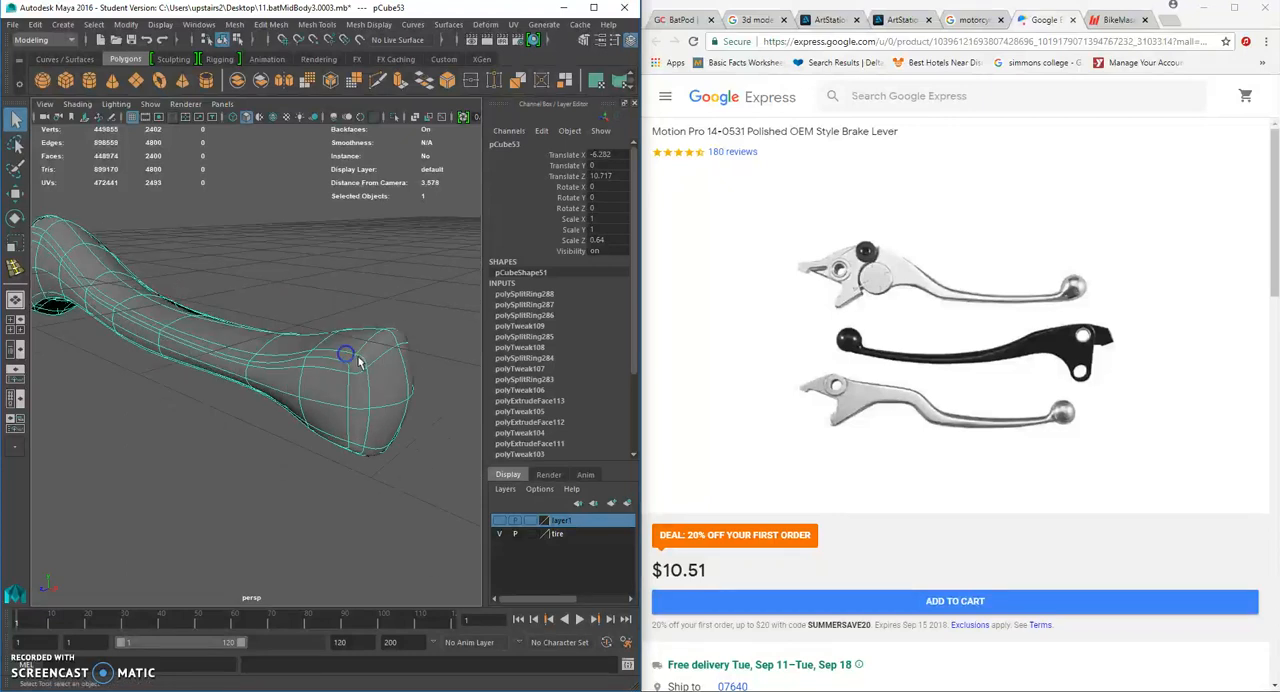
- Examine the smoothed lever's shape and proportions beside the bike
click(366, 474)
scroll(360, 433, down, 5)
alt+drag(291, 385, 370, 364)
click(282, 354)
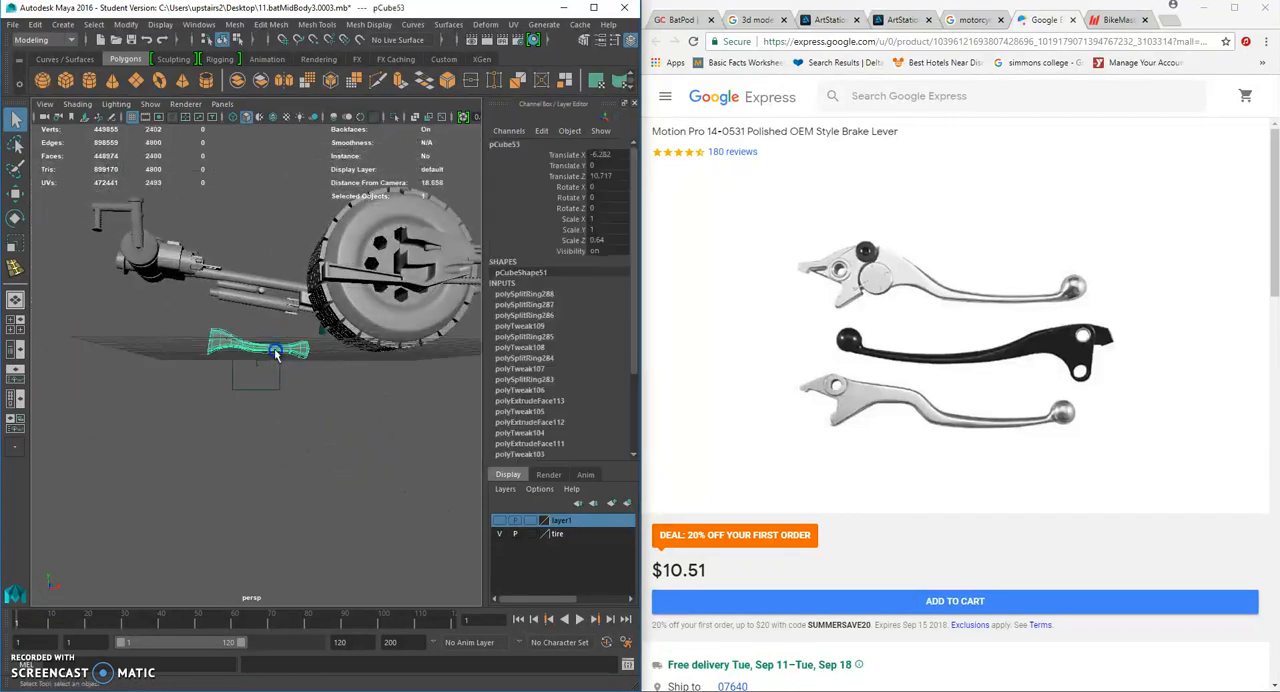
scroll(279, 343, up, 3)
scroll(285, 347, up, 2)
right_drag(274, 345, 230, 345)
alt+drag(261, 345, 222, 364)
- In the back view, lower the vertex columns where the handle bends into the wide section
key(space)
scroll(246, 394, up, 4)
alt+middle_drag(303, 389, 285, 411)
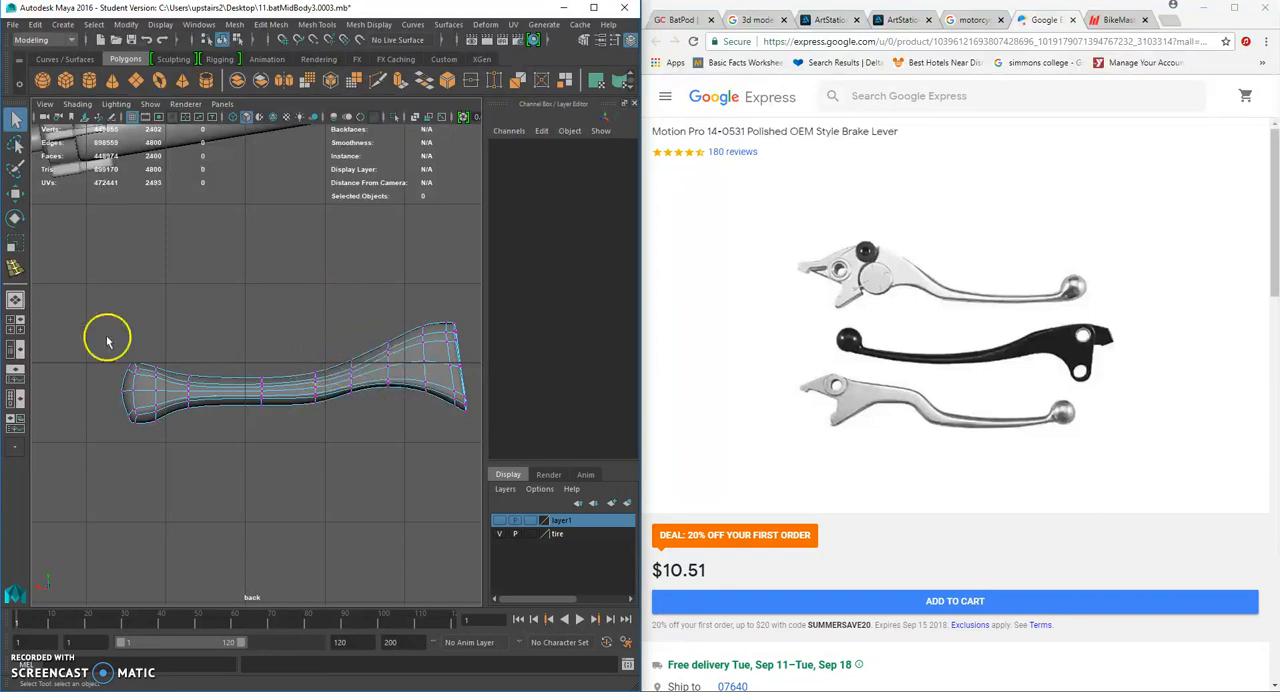
click(17, 193)
drag(298, 351, 324, 435)
drag(318, 323, 359, 417)
drag(351, 308, 353, 318)
- Lower the vertex columns of the slim handle toward the knob to refine its curve
drag(264, 369, 266, 420)
drag(266, 326, 179, 435)
drag(178, 323, 178, 332)
click(286, 318)
click(475, 363)
- Select all the knob's vertices and scale them up slightly to enlarge the lever's tip
drag(95, 329, 165, 460)
click(14, 243)
drag(134, 393, 144, 392)
- Turn off the brake lever's smooth preview and clear the component selection
alt+middle_drag(338, 380, 239, 381)
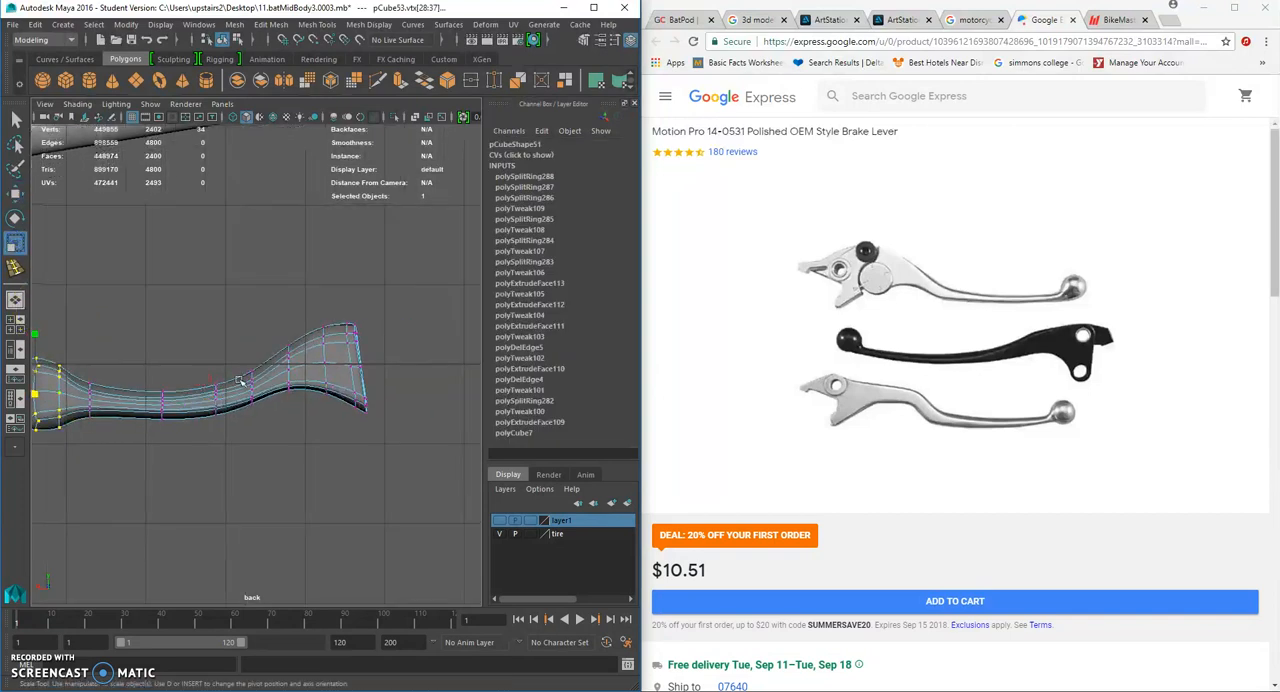
key(1)
right_drag(358, 321, 357, 284)
double_click(360, 356)
click(396, 369)
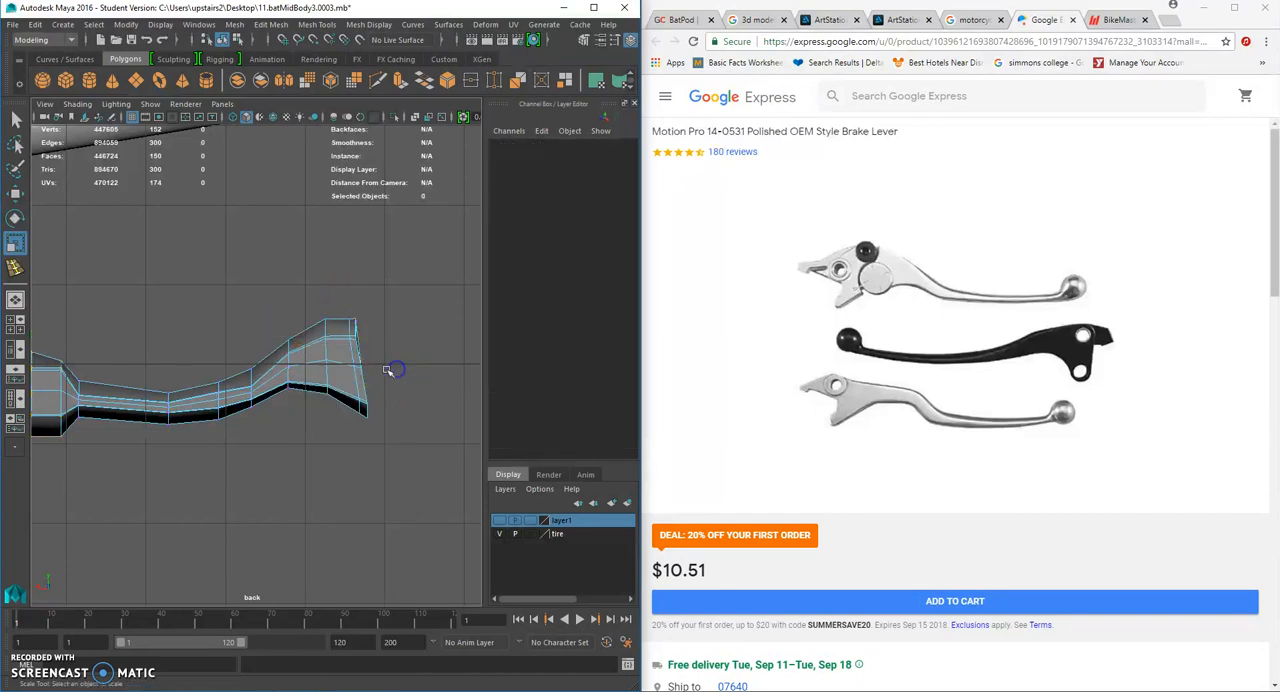
scroll(398, 370, up, 4)
- In the top view, select the faces of one lengthwise half of the lever and delete them
alt+middle_drag(402, 361, 288, 371)
key(space)
drag(334, 329, 338, 316)
alt+drag(290, 318, 478, 333)
mouse_move(326, 360)
alt+mouse_down()
mouse_move(370, 360)
mouse_move(310, 371)
alt+mouse_up()
key(space)
scroll(349, 398, up, 5)
alt+middle_drag(329, 434, 283, 325)
right_drag(287, 403, 206, 347)
drag(75, 470, 466, 421)
key(Delete)
- Select the open border edges along the cut side and scale them flat into a straight line
right_drag(362, 397, 360, 300)
click(334, 412)
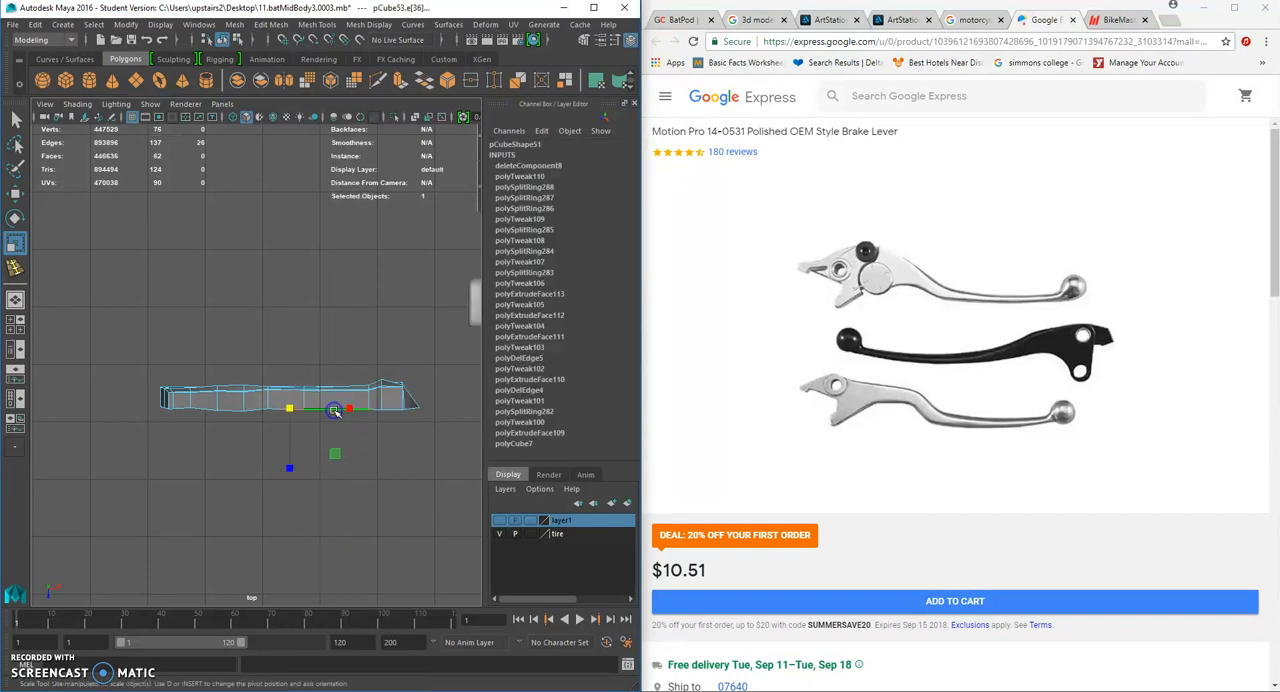
drag(305, 455, 291, 469)
drag(282, 385, 283, 384)
- Mirror the remaining half of the lever along Z with Mirror Geometry, merging the border
right_drag(343, 396, 383, 300)
key(space)
drag(338, 393, 130, 342)
click(209, 381)
click(241, 24)
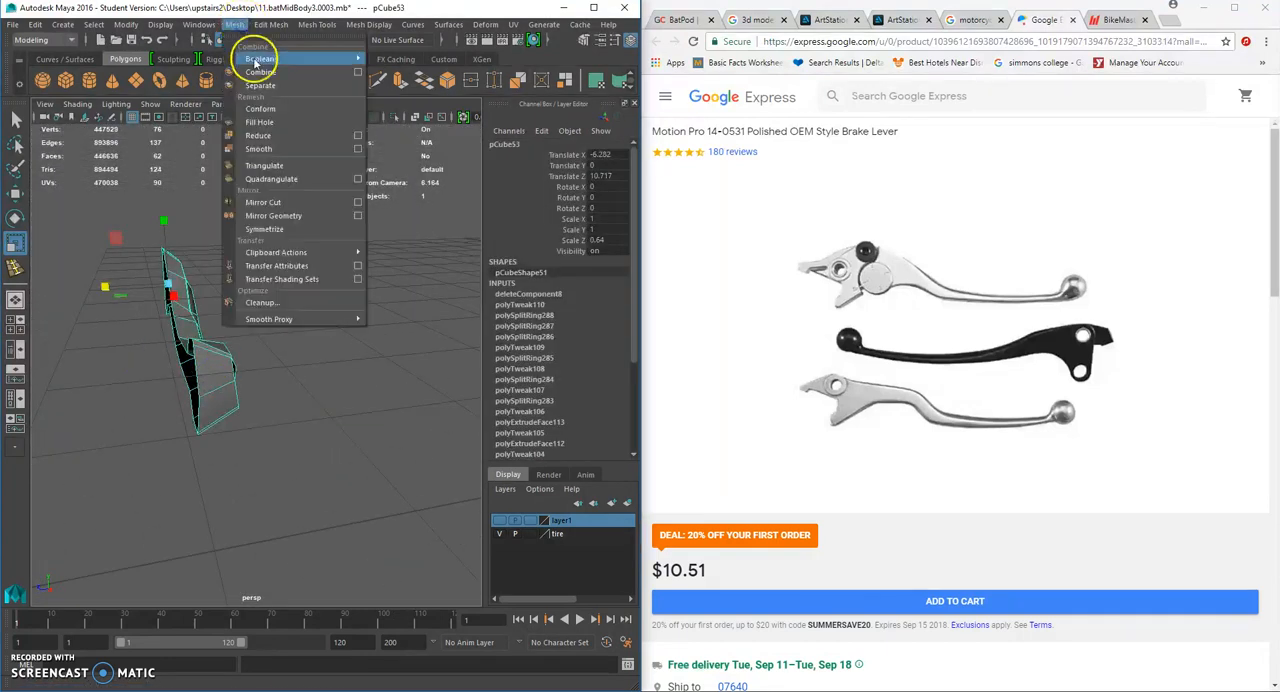
click(295, 216)
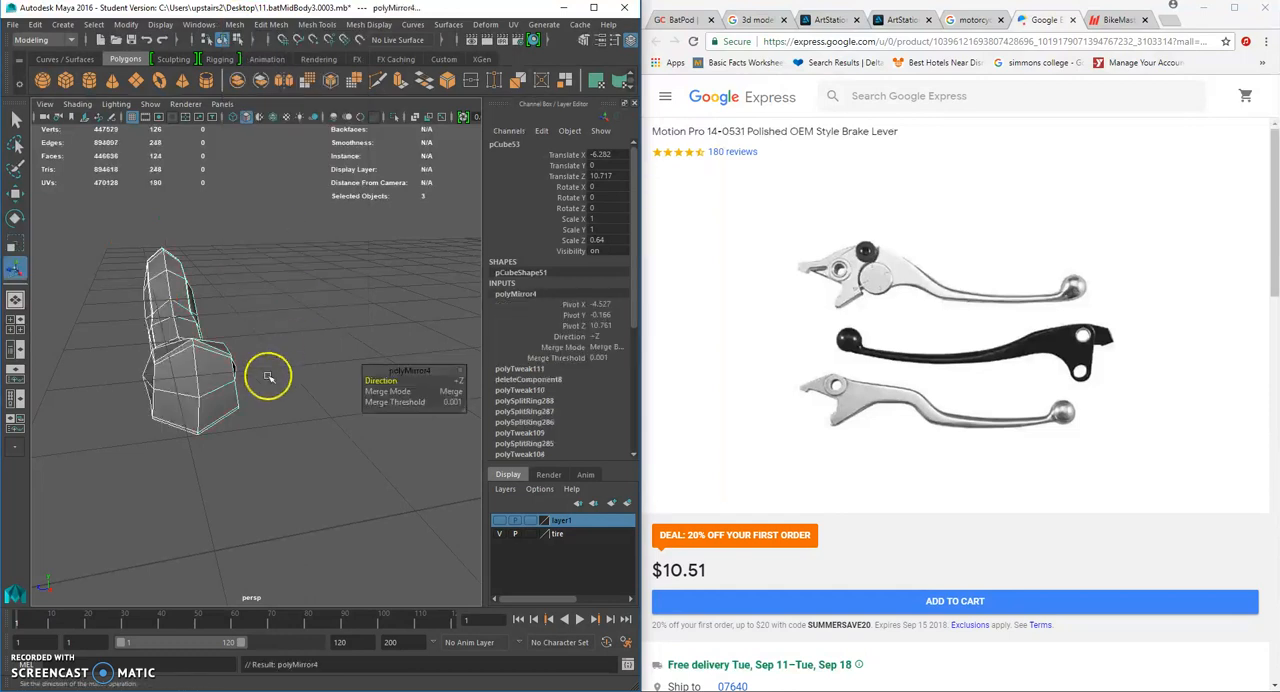
- Turn the lever's smooth preview back on and bring up the ArtStation motorcycle render as reference
alt+drag(251, 386, 155, 357)
key(3)
click(283, 355)
alt+drag(283, 355, 232, 345)
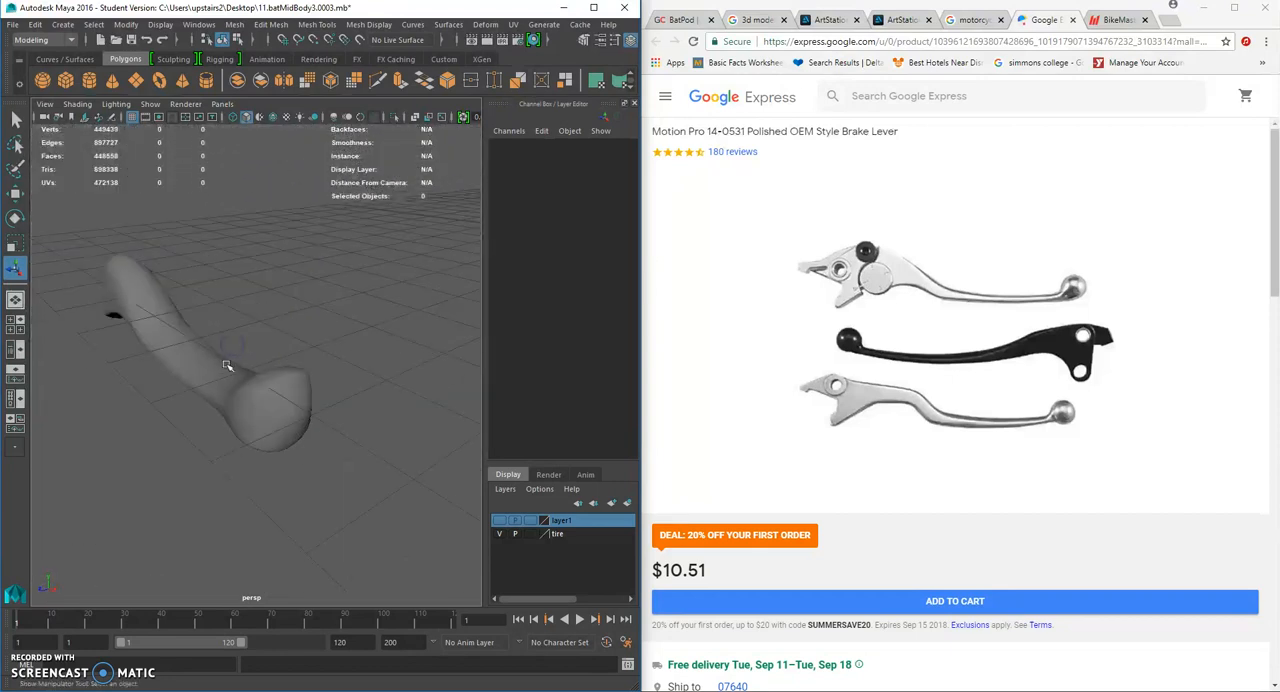
click(894, 21)
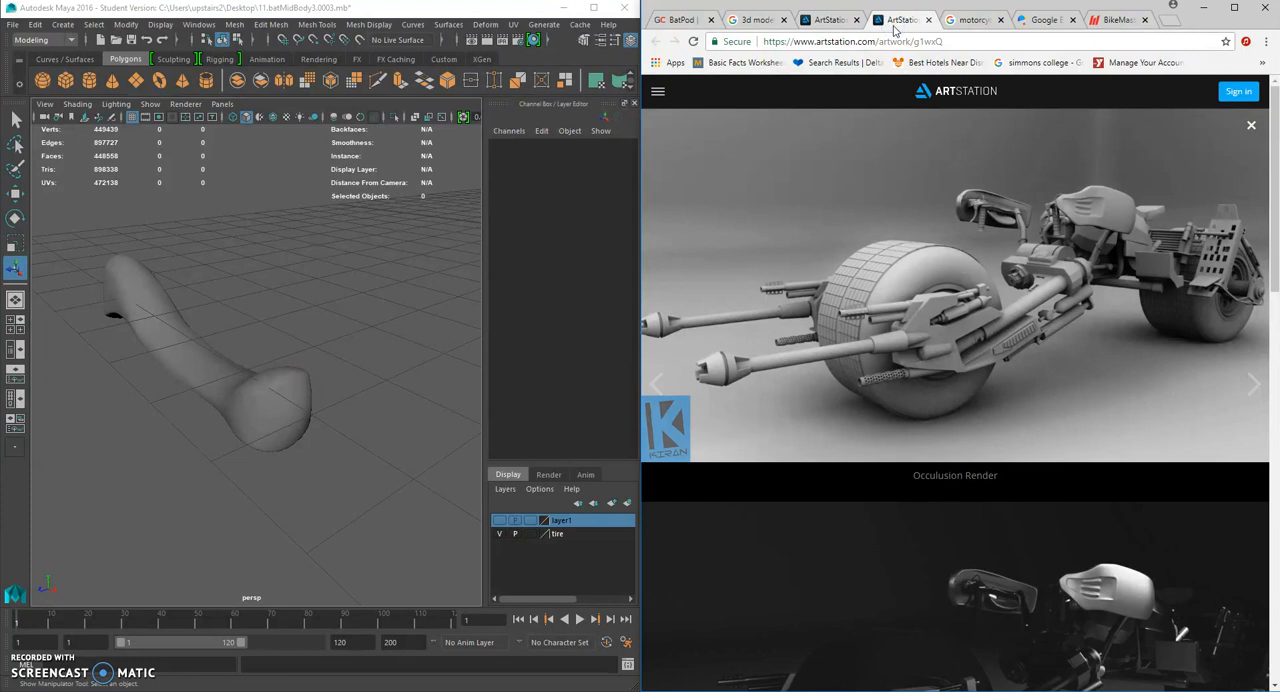
scroll(227, 337, down, 3)
- Rotate the lever about Z to about -91 degrees so that it hangs upright with the knob down
alt+drag(288, 337, 140, 291)
click(229, 349)
key(e)
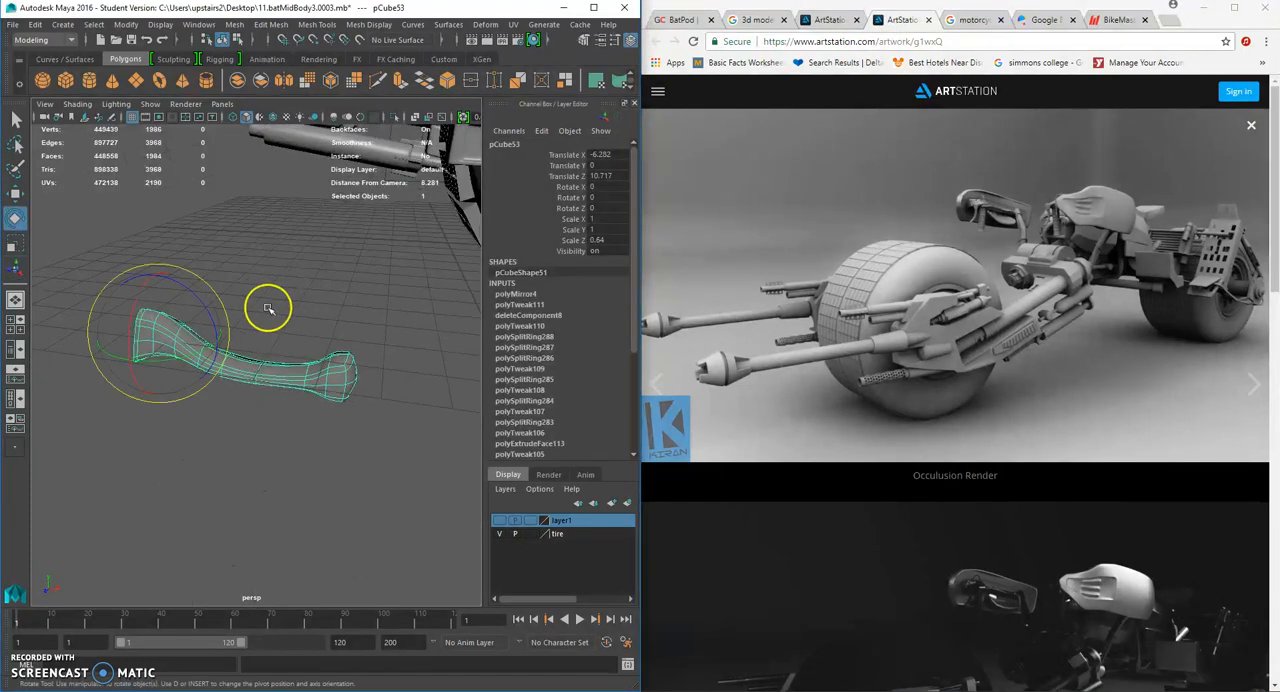
scroll(267, 309, down, 6)
alt+drag(266, 311, 340, 302)
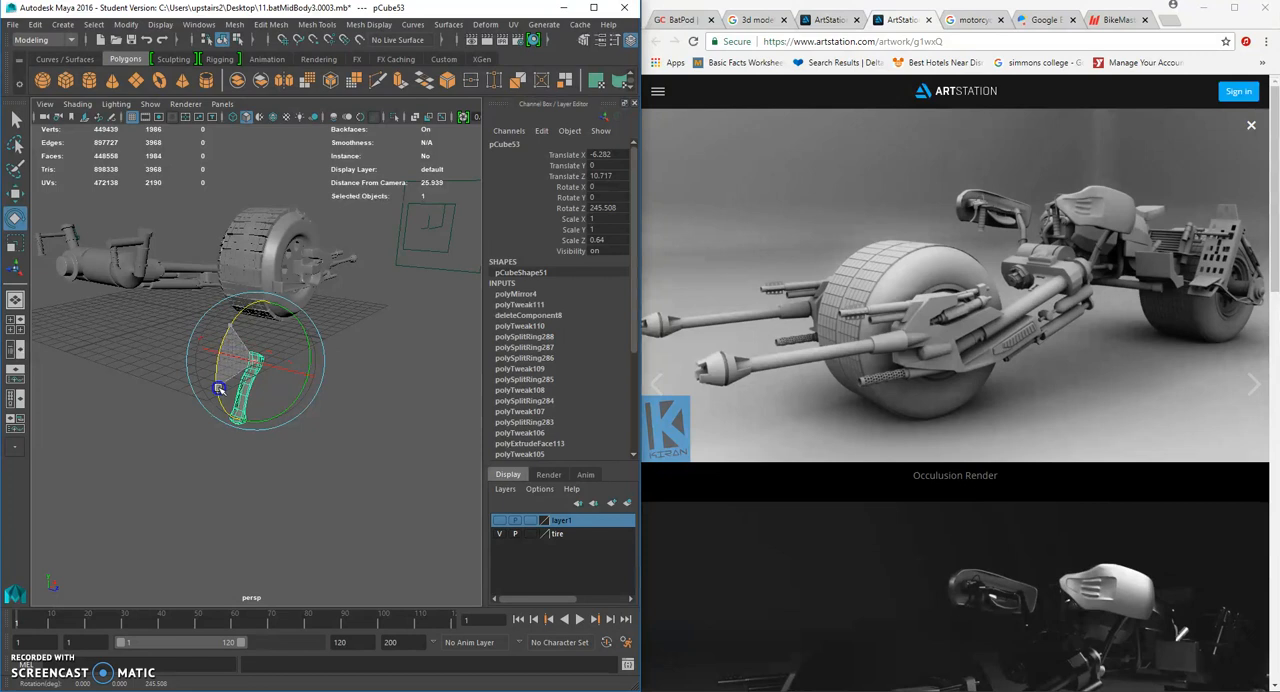
alt+drag(294, 283, 245, 360)
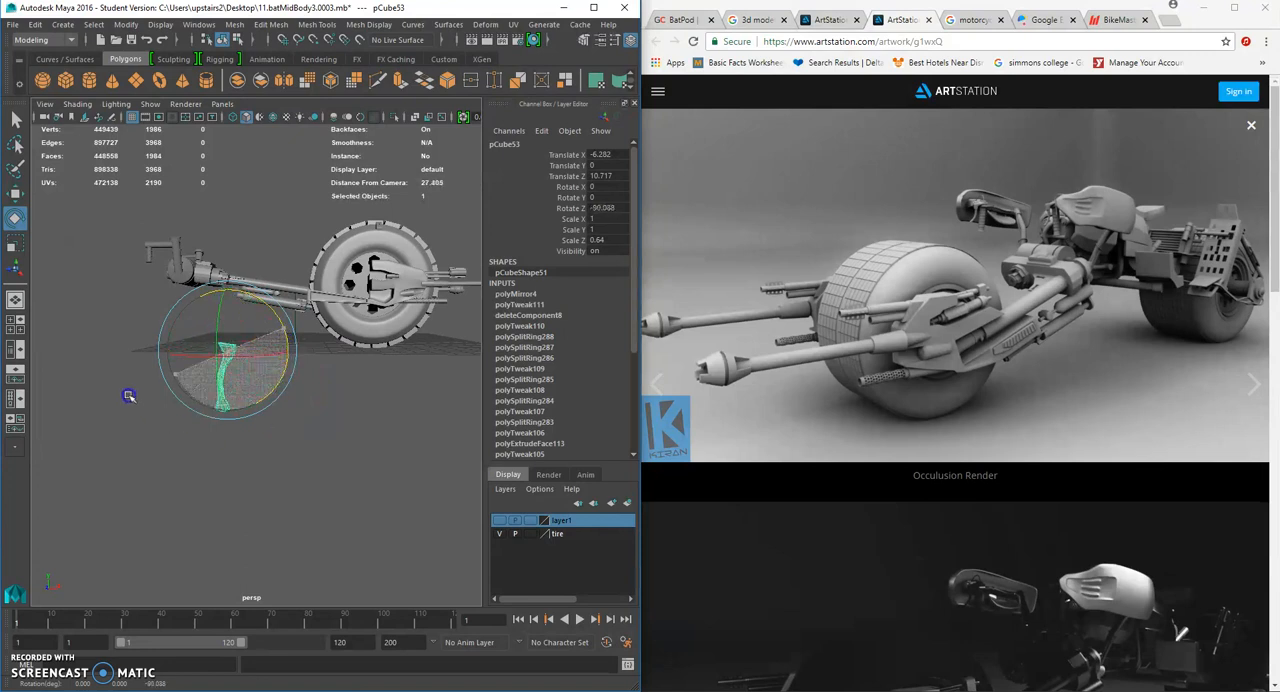
alt+drag(292, 404, 247, 384)
right_drag(222, 380, 186, 322)
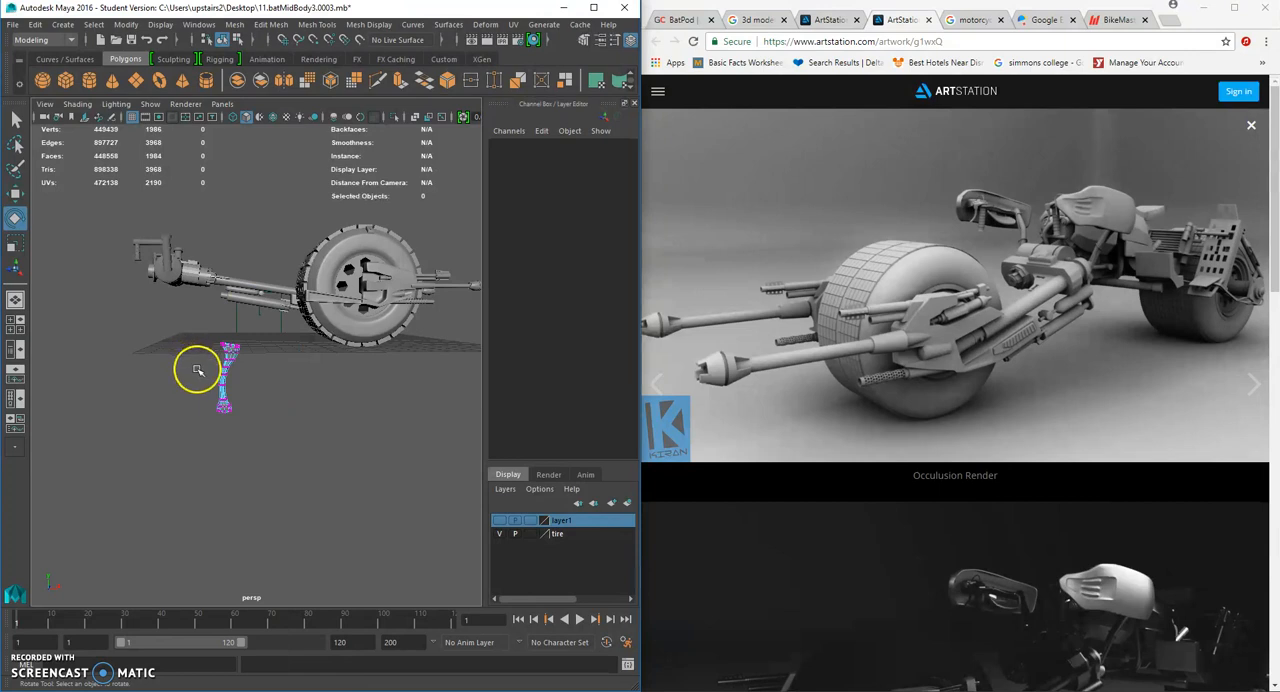
right_drag(223, 367, 245, 300)
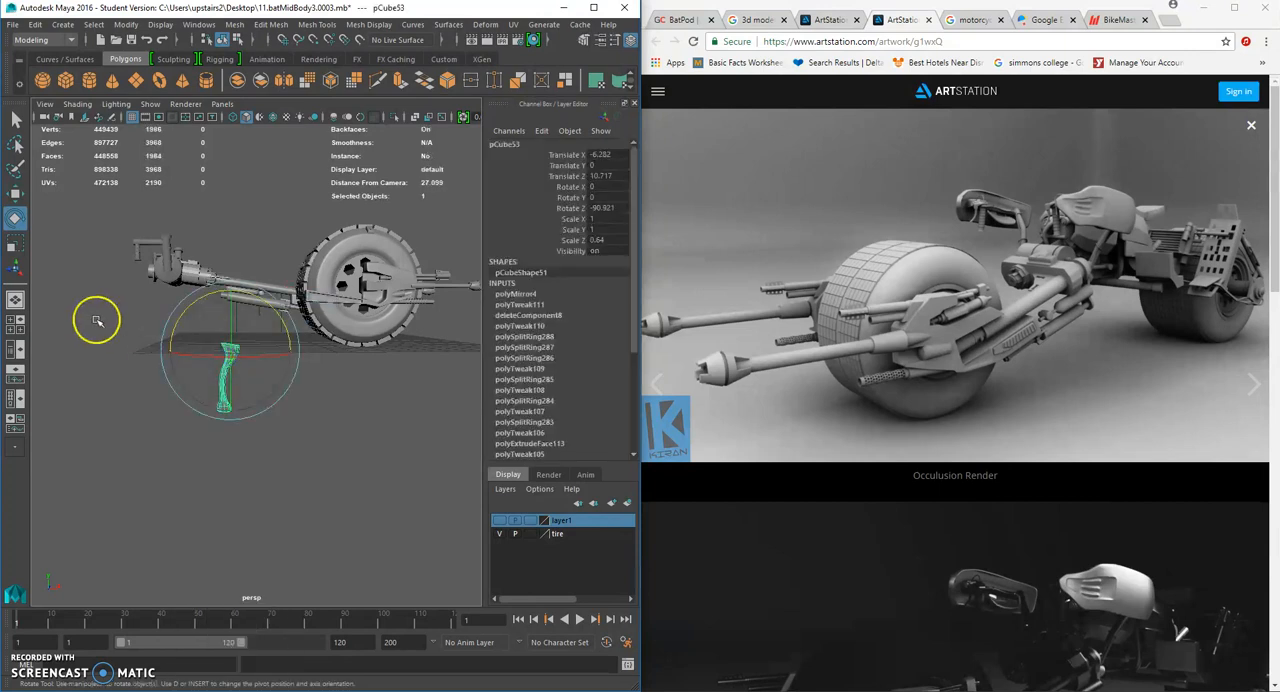
- Flip the lever around, tilt it to about -106.9 degrees in Z, and set Rotate X to 180 and Rotate Y to 0
drag(196, 352, 288, 353)
drag(186, 352, 270, 352)
drag(148, 316, 206, 306)
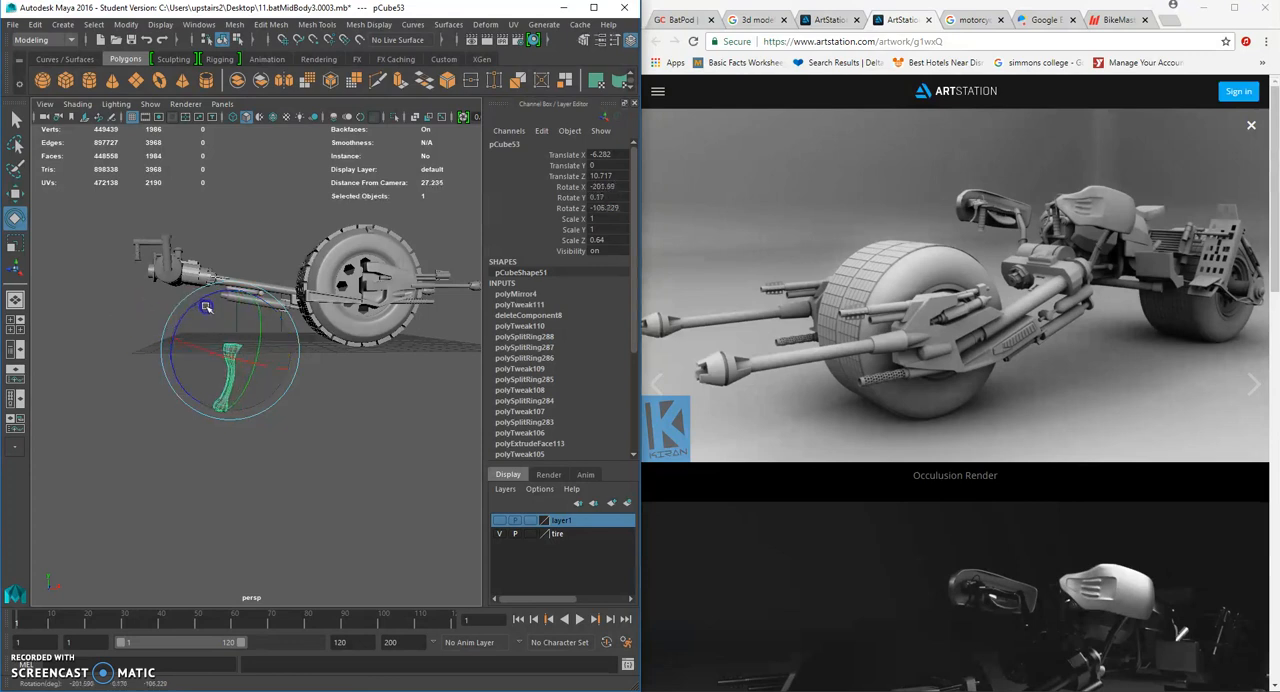
double_click(617, 197)
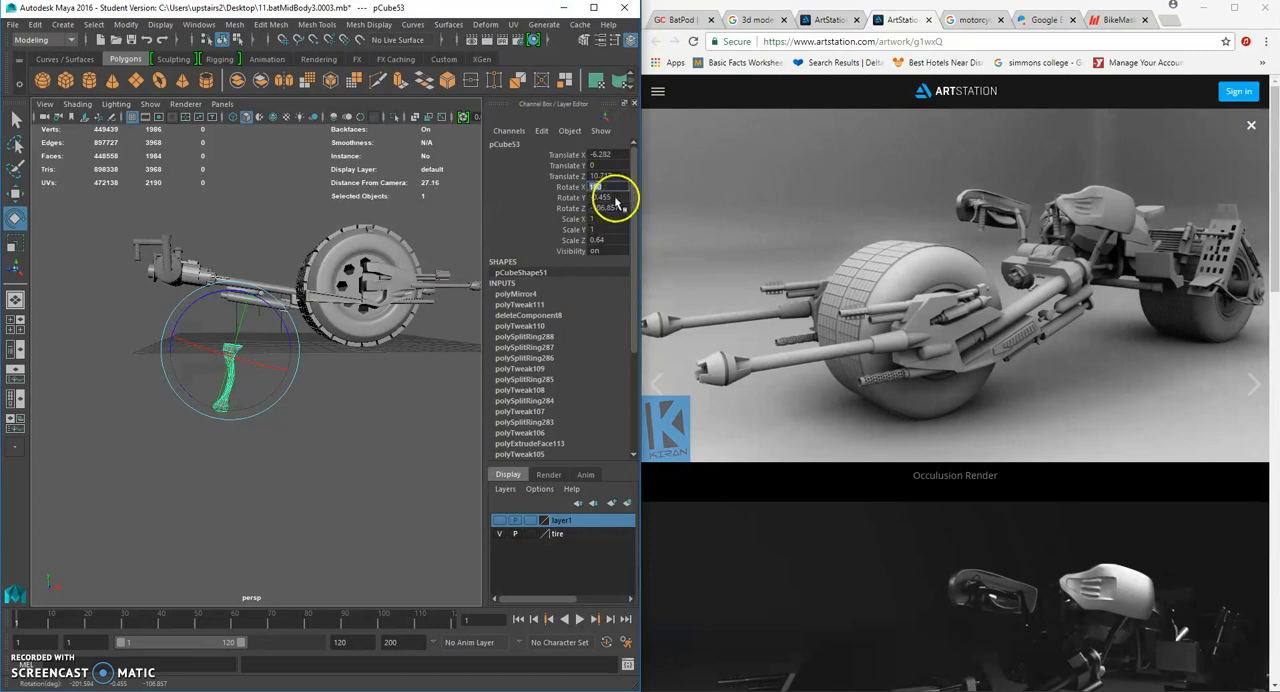
- Move the lever to about -1.99 in Z and raise it to about 6.25 in Y
alt+drag(180, 432, 296, 447)
click(15, 193)
alt+drag(233, 367, 197, 376)
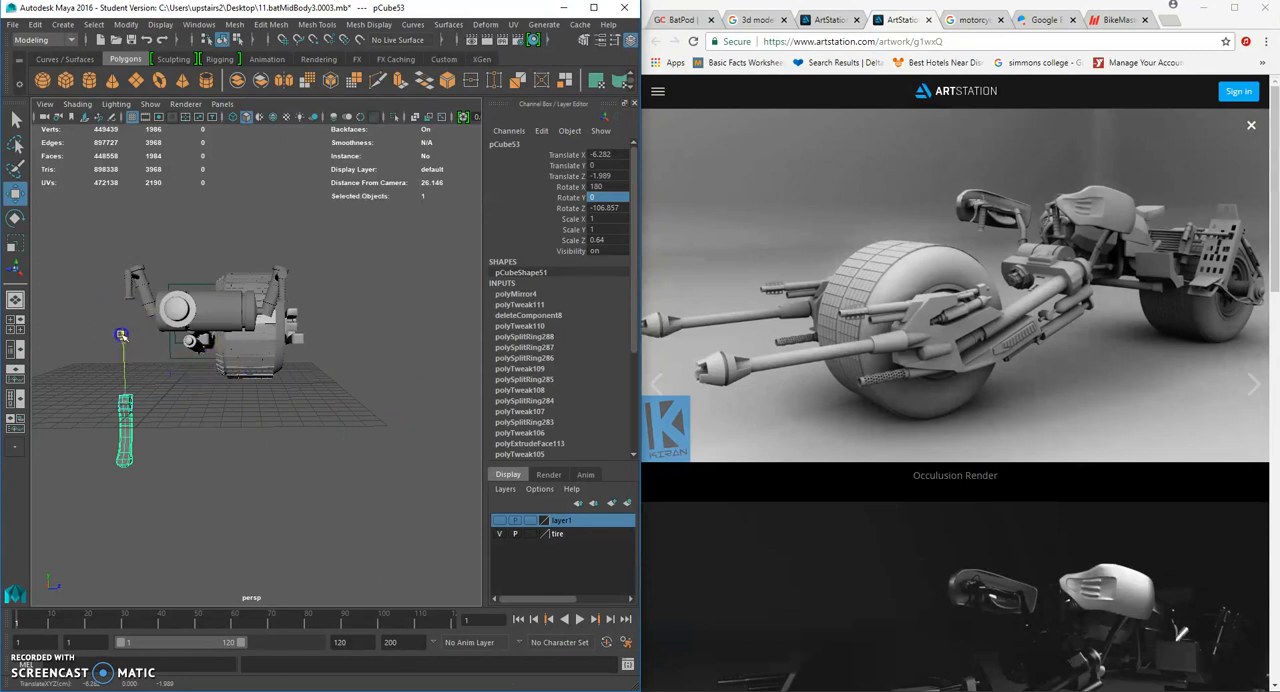
drag(122, 319, 155, 363)
scroll(151, 248, up, 5)
alt+middle_drag(155, 363, 243, 345)
scroll(243, 345, down, 5)
alt+drag(243, 345, 187, 358)
scroll(187, 358, up, 3)
alt+middle_drag(187, 358, 243, 378)
alt+drag(243, 378, 238, 389)
scroll(238, 389, down, 5)
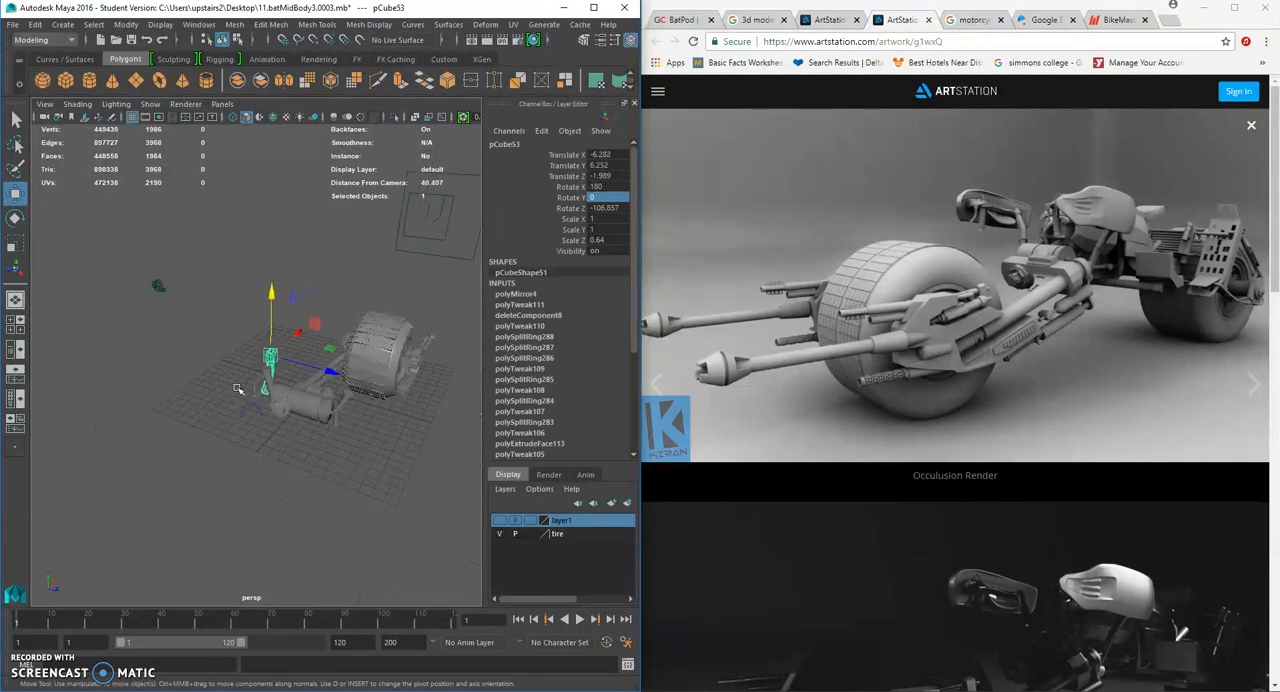
- Move the lever across toward the outer handlebar with the ribbed grip
drag(326, 371, 448, 430)
alt+drag(443, 379, 296, 392)
alt+right_drag(296, 392, 339, 406)
alt+drag(339, 406, 286, 368)
drag(366, 365, 126, 369)
- Scale the whole lever down to about 0.367 in X and Y to suit the handlebar
click(15, 243)
alt+right_drag(126, 369, 221, 371)
alt+drag(221, 371, 222, 338)
click(222, 338)
alt+right_drag(222, 338, 232, 340)
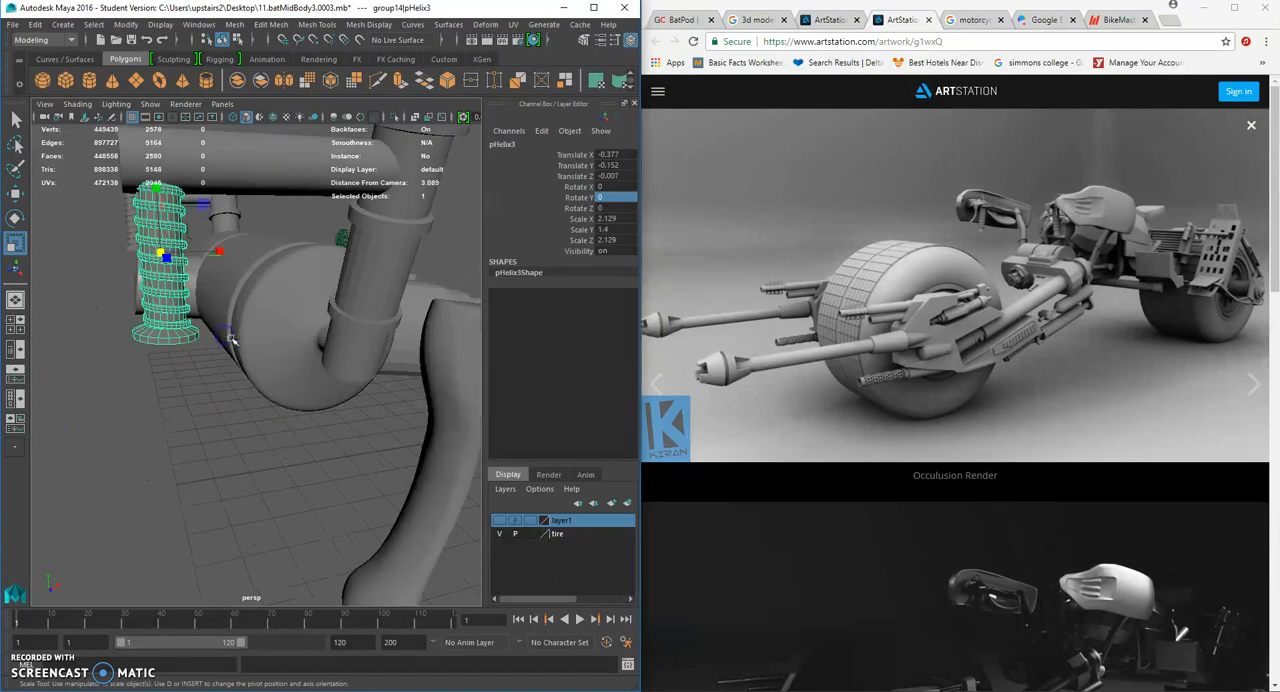
- Reselect the lever and move it beside the ribbed grip, to about -12.88, 6.82, 6.88
click(15, 194)
scroll(111, 263, down, 6)
drag(269, 325, 292, 329)
click(301, 366)
drag(352, 358, 288, 355)
alt+drag(280, 366, 311, 374)
drag(448, 390, 364, 360)
drag(328, 281, 327, 252)
alt+drag(360, 300, 316, 301)
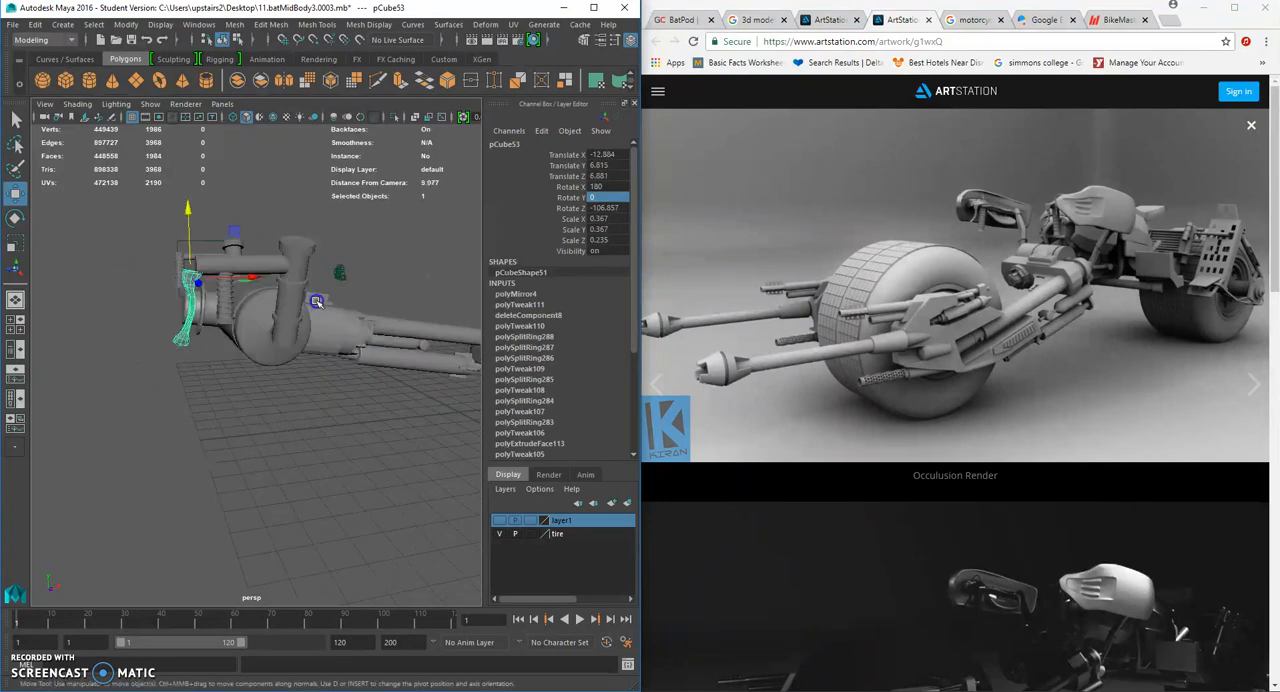
- Shift the lever closer to the grip, to about -12.56 in X and 6.74 in Z
drag(245, 277, 409, 298)
scroll(374, 323, up, 5)
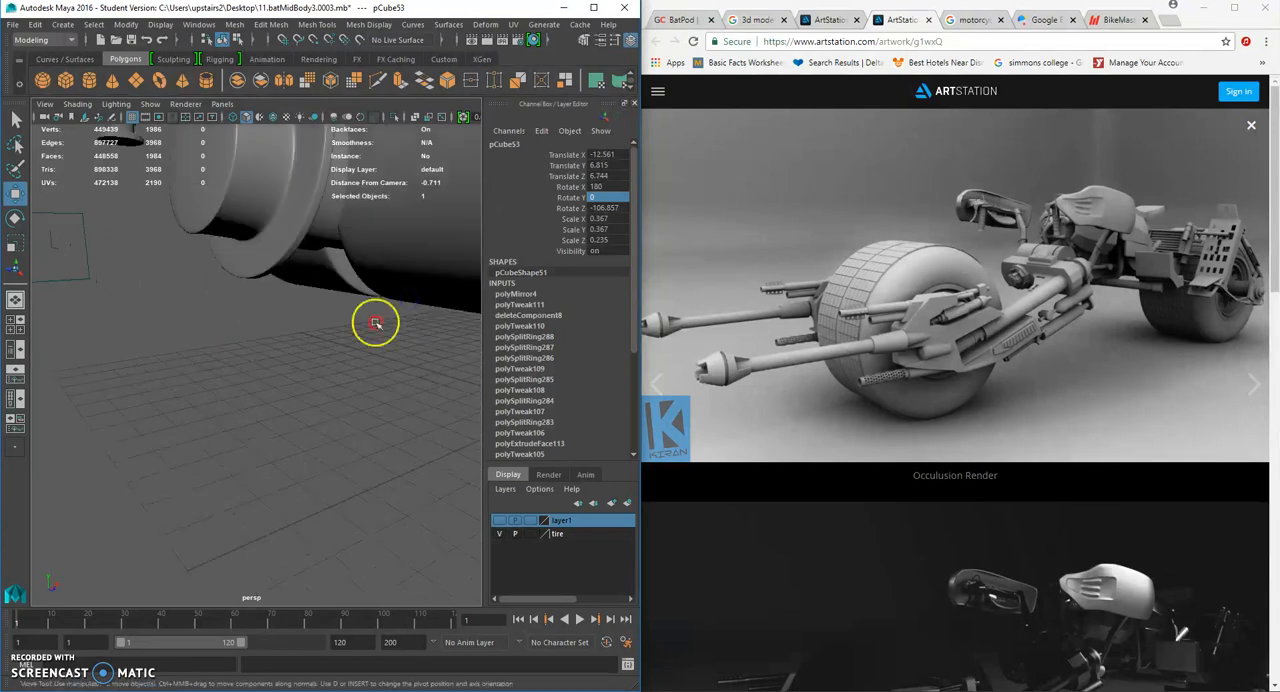
alt+middle_drag(374, 323, 248, 349)
alt+drag(248, 349, 271, 349)
scroll(272, 349, up, 4)
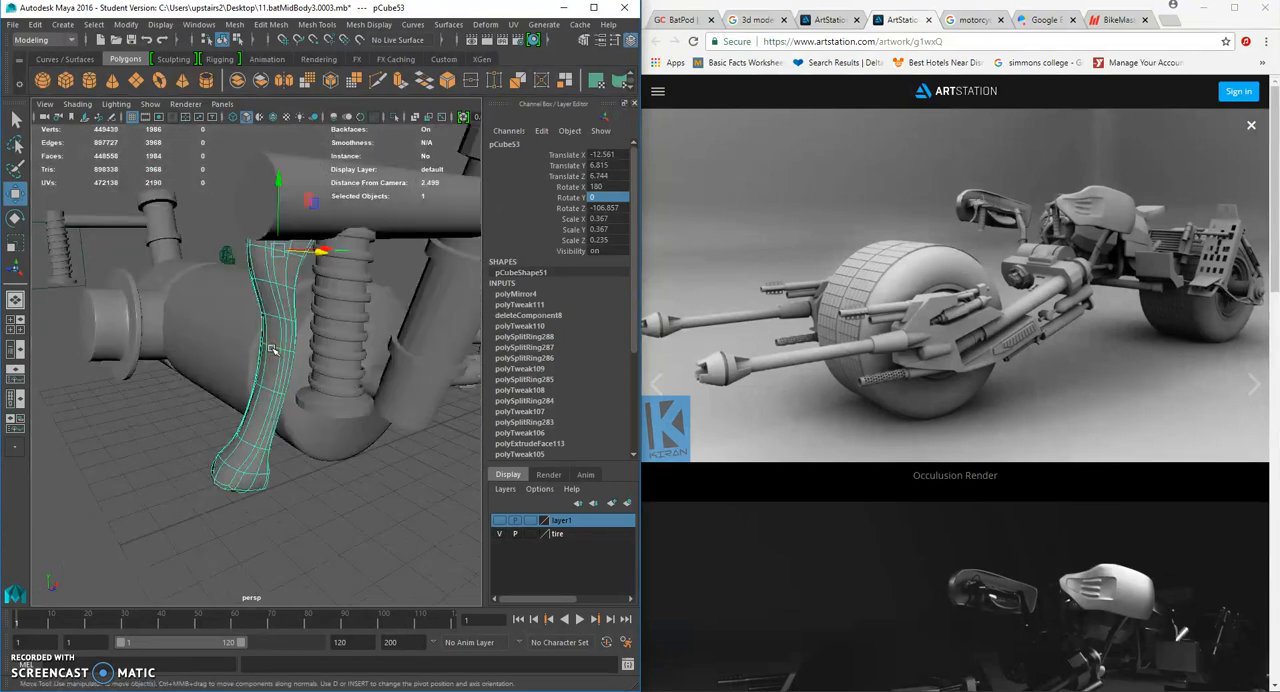
- Scale the lever down to about 0.225 in X and Y and fit its wide end under the horizontal bar
click(15, 242)
drag(277, 251, 189, 283)
click(17, 193)
drag(279, 252, 276, 252)
click(221, 435)
alt+drag(221, 435, 270, 327)
click(262, 330)
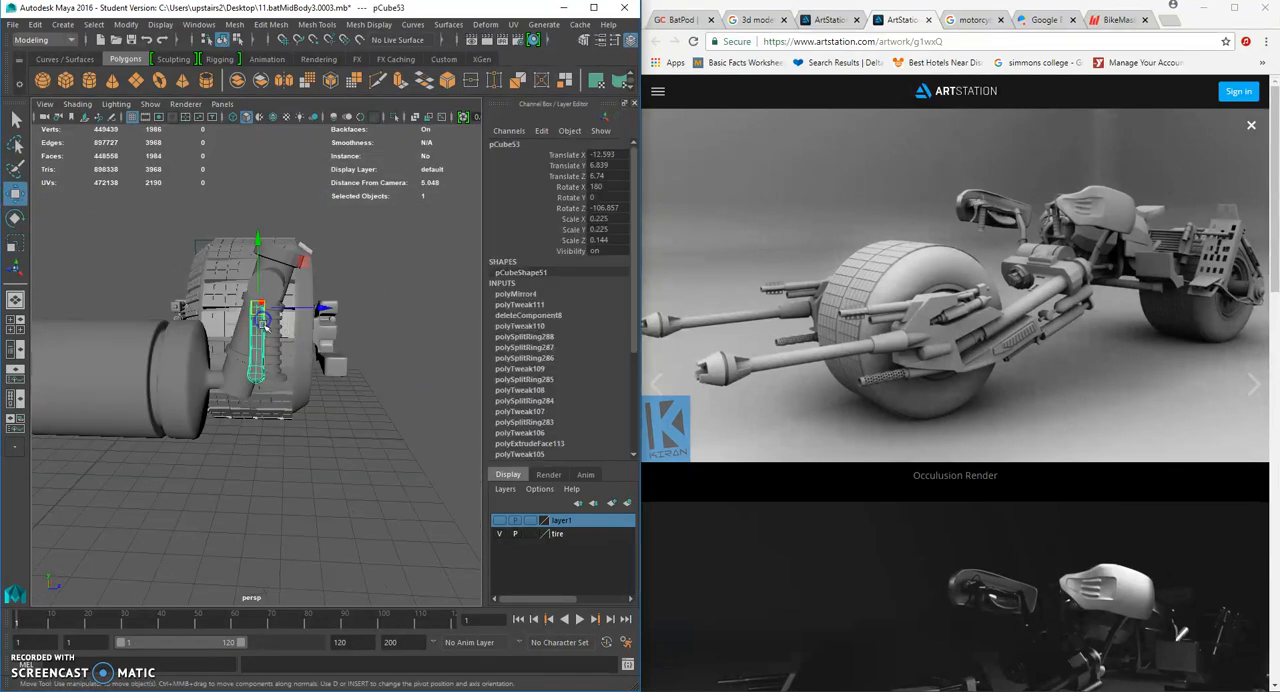
click(346, 340)
alt+drag(346, 340, 291, 363)
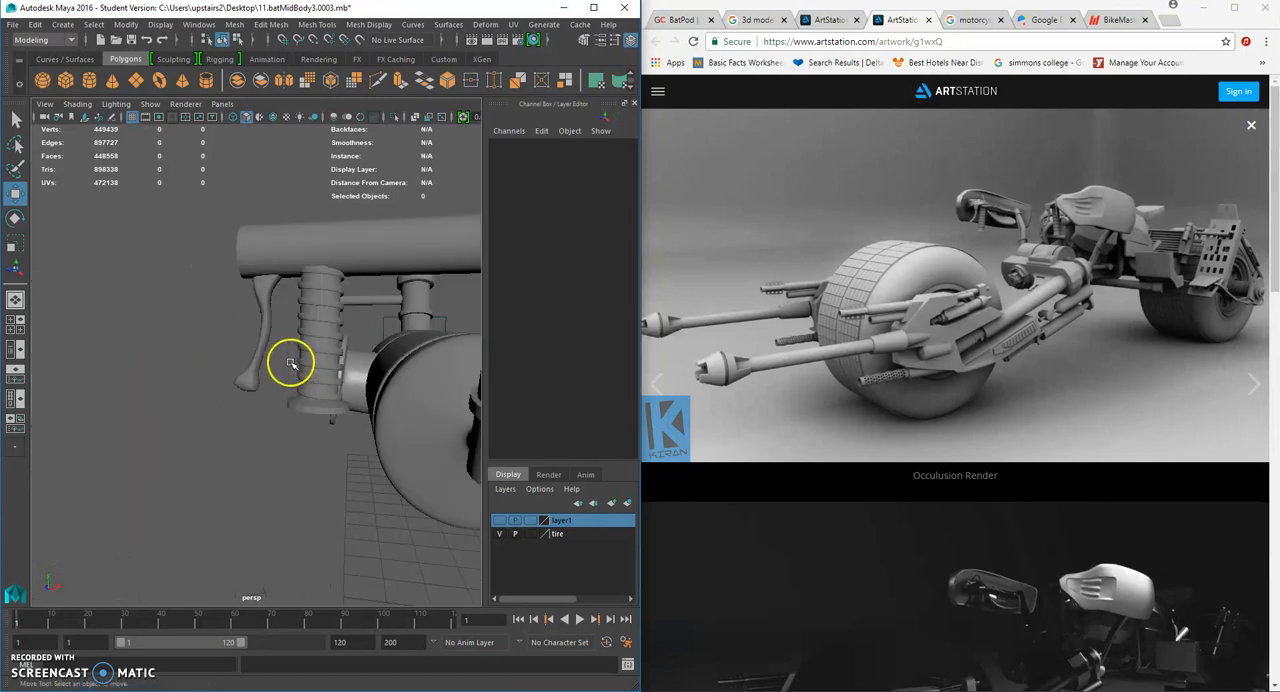
- Select the vertex rings at the middle of the lever's handle and move them toward the grip
click(266, 317)
right_drag(266, 317, 230, 320)
alt+drag(246, 331, 256, 284)
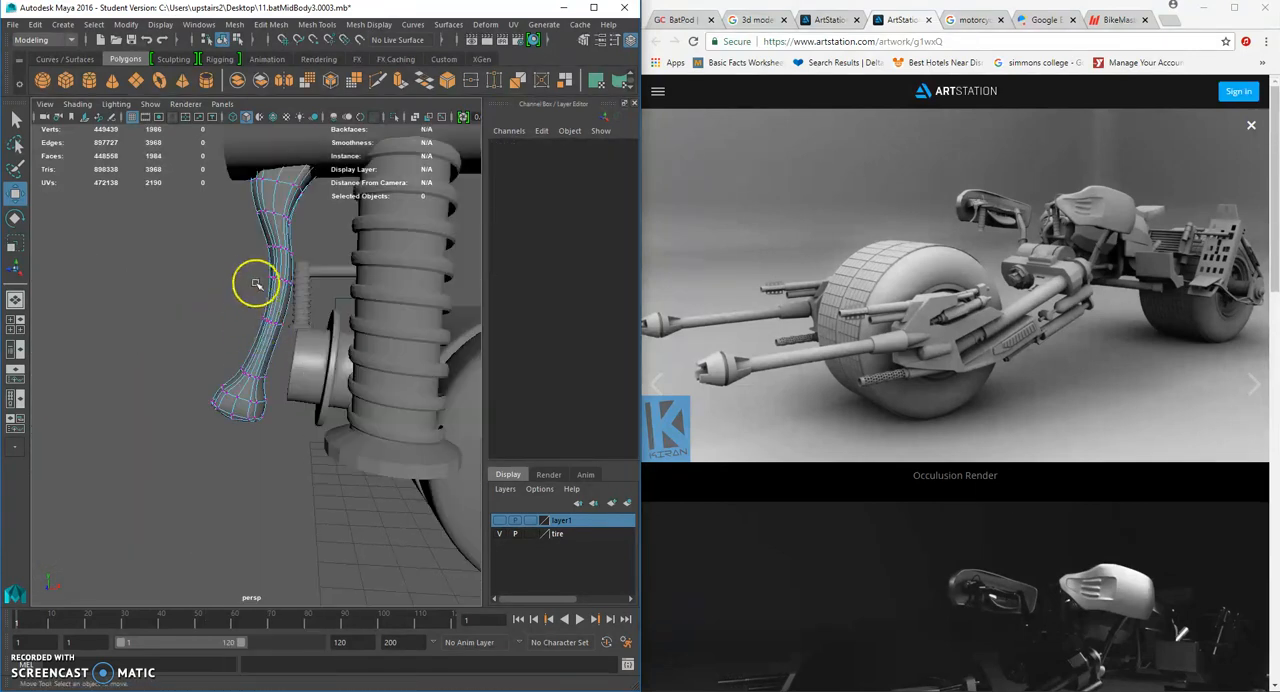
drag(308, 346, 308, 346)
drag(351, 294, 357, 297)
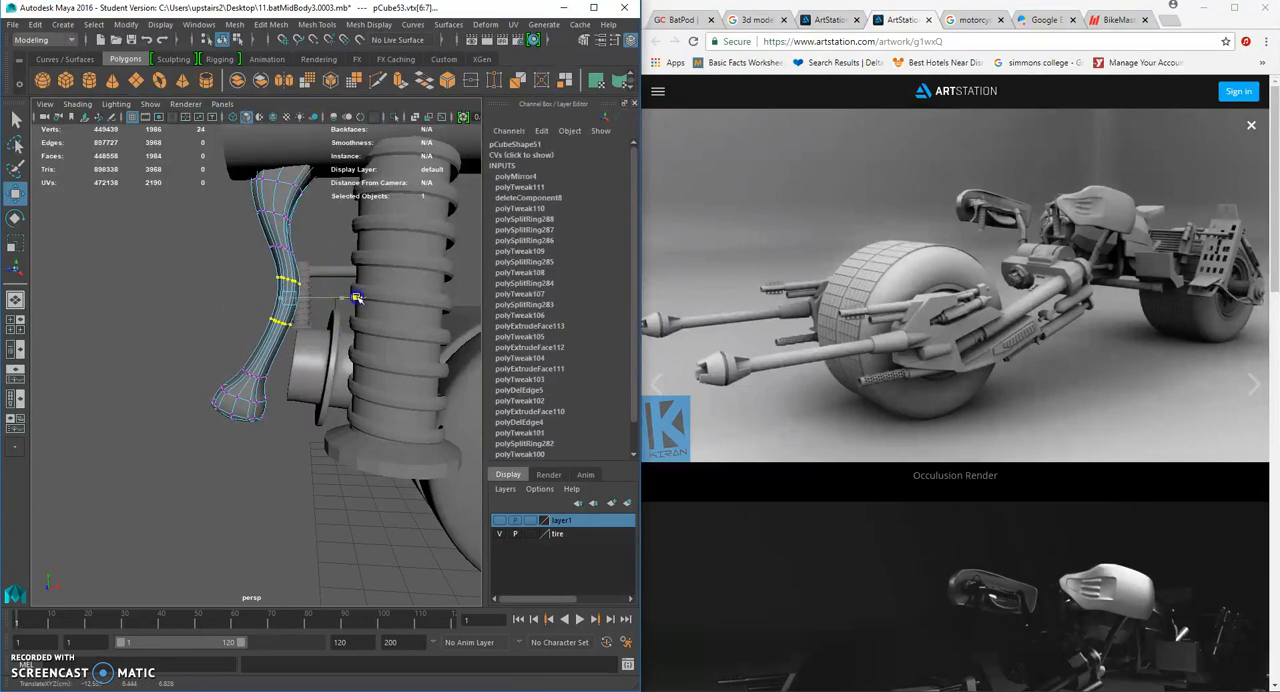
- Move the knob's vertices toward the grip and adjust the handle above it to even out the curve
drag(184, 358, 241, 400)
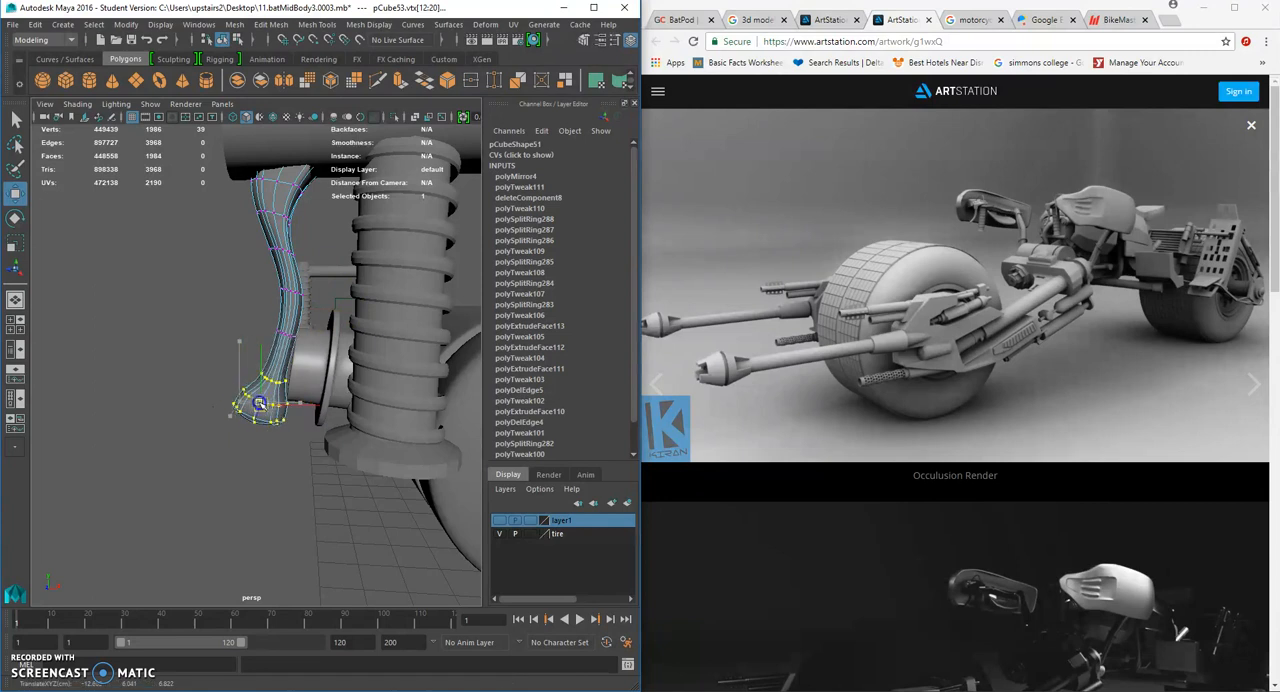
click(222, 329)
alt+middle_drag(274, 291, 273, 354)
drag(239, 269, 285, 278)
right_drag(286, 321, 328, 302)
click(317, 346)
- Slide the whole lever along Z to about 6.85 to line it up with the grip
scroll(316, 350, down, 5)
alt+drag(266, 443, 396, 445)
click(265, 363)
alt+drag(268, 362, 326, 363)
click(327, 340)
scroll(327, 341, up, 3)
- Make the lever thinner by scaling it to about 0.097 in Z
click(15, 244)
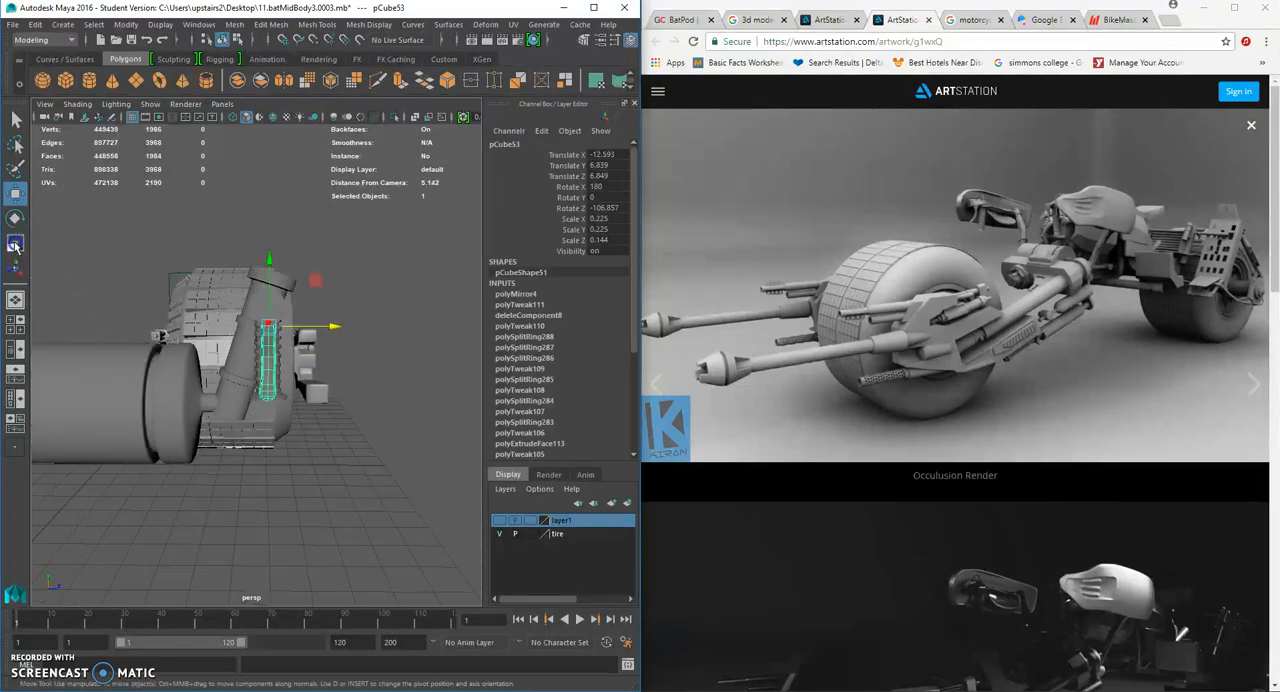
middle_drag(209, 324, 215, 325)
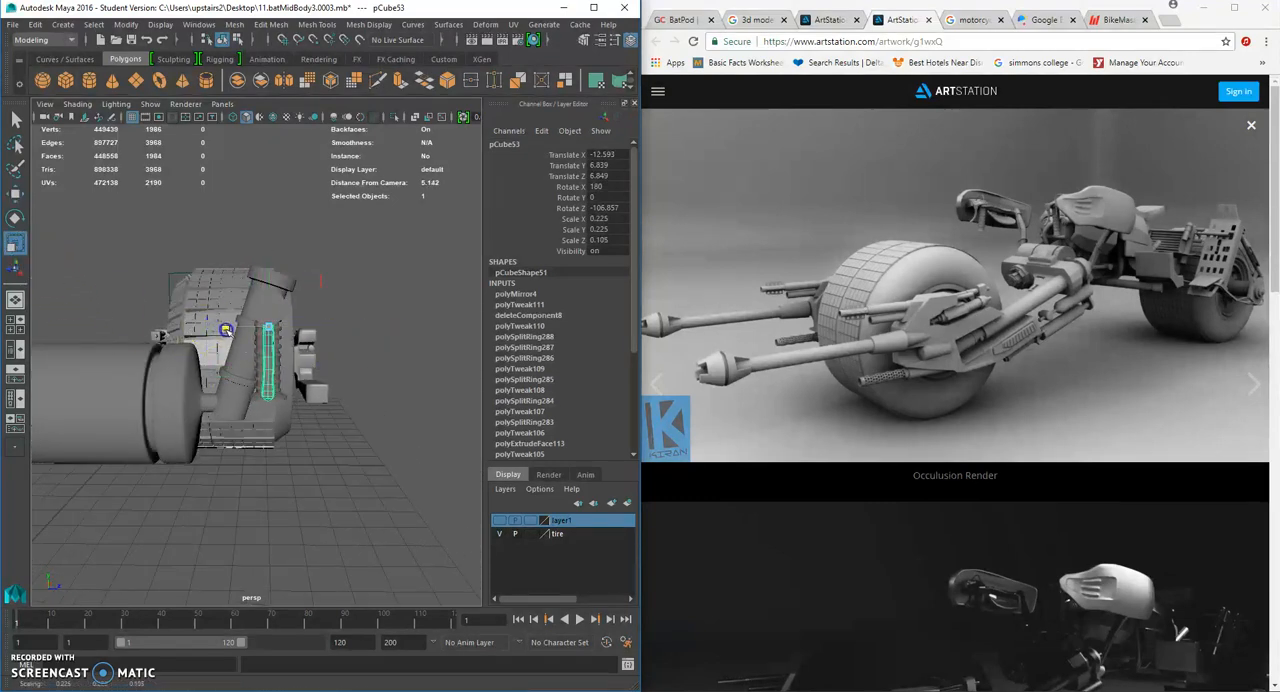
drag(226, 329, 230, 330)
click(437, 469)
alt+drag(378, 434, 300, 414)
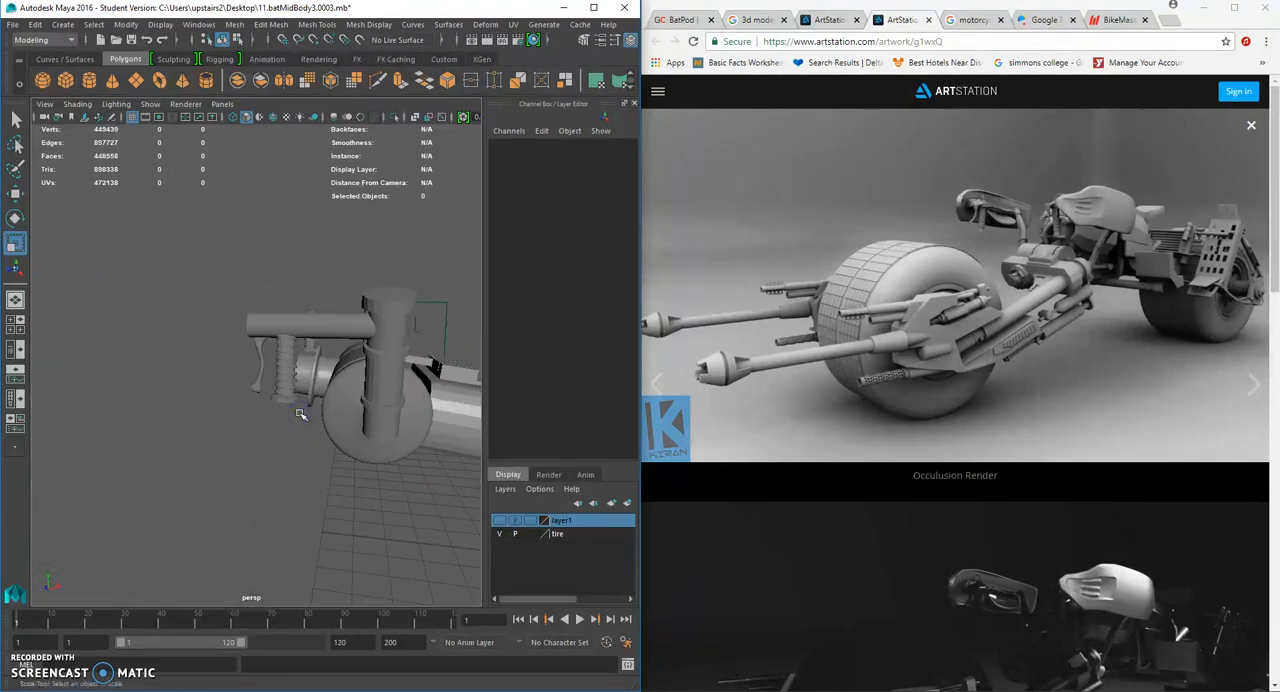
scroll(299, 418, up, 3)
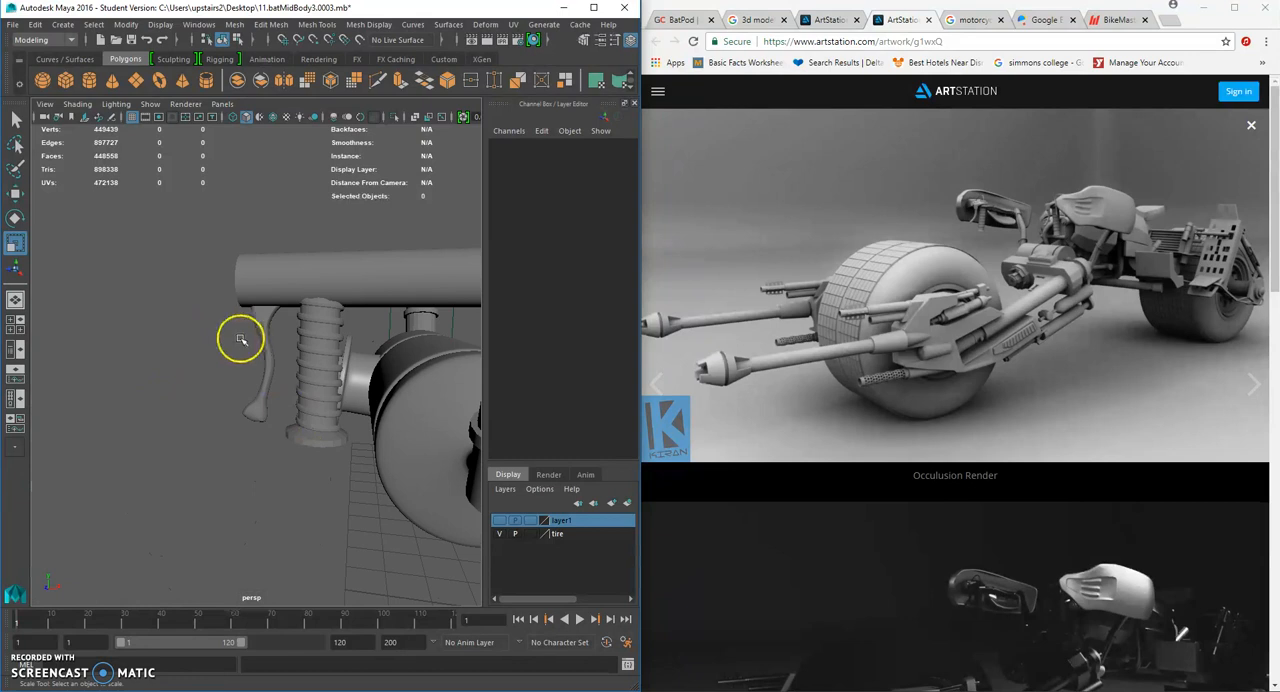
- Lower the lever away from the horizontal bar, to about 6.55 in Y and -12.66 in X
click(265, 405)
click(16, 219)
key(w)
drag(266, 306, 255, 346)
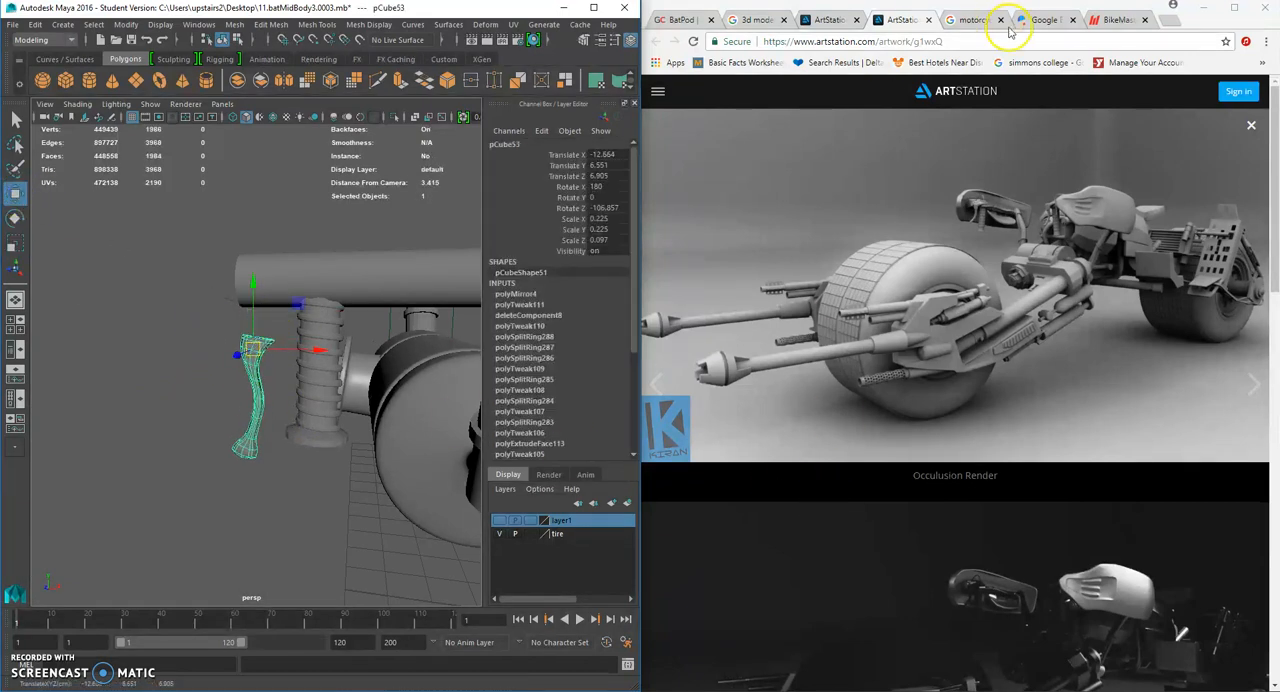
- Examine the brake lever photos and the GrabCAD BatPod render for how the lever mounts to the handlebar
click(975, 21)
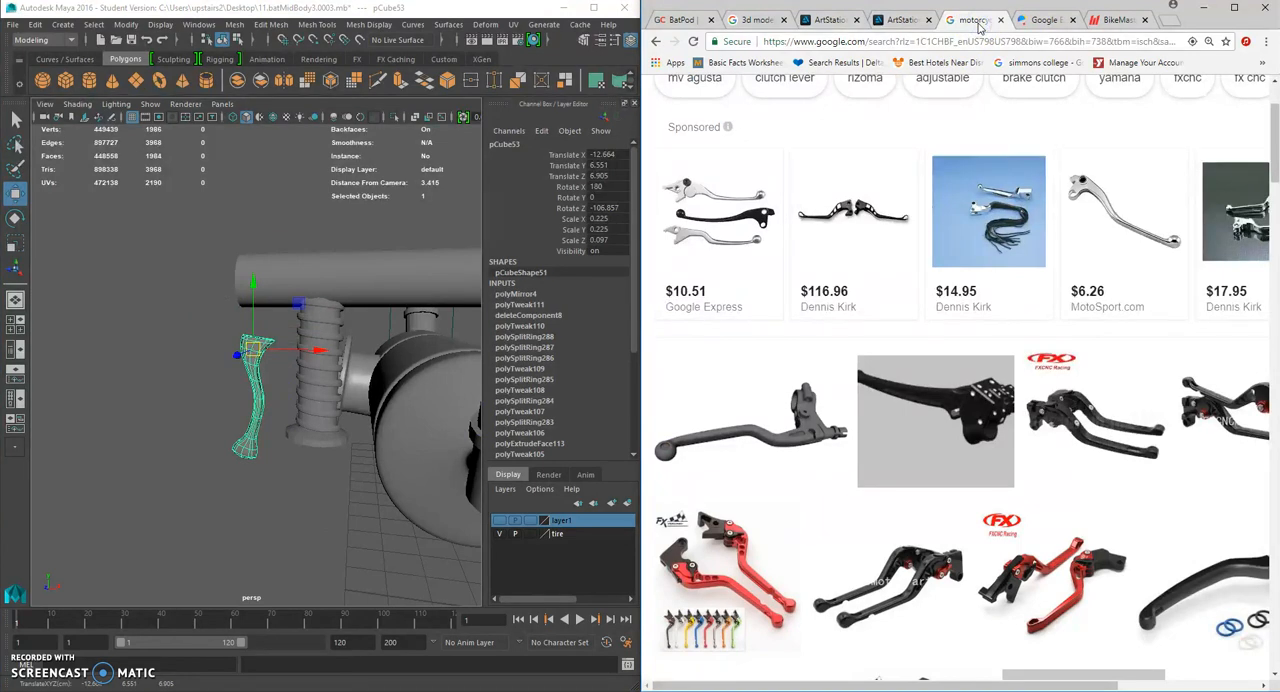
click(902, 21)
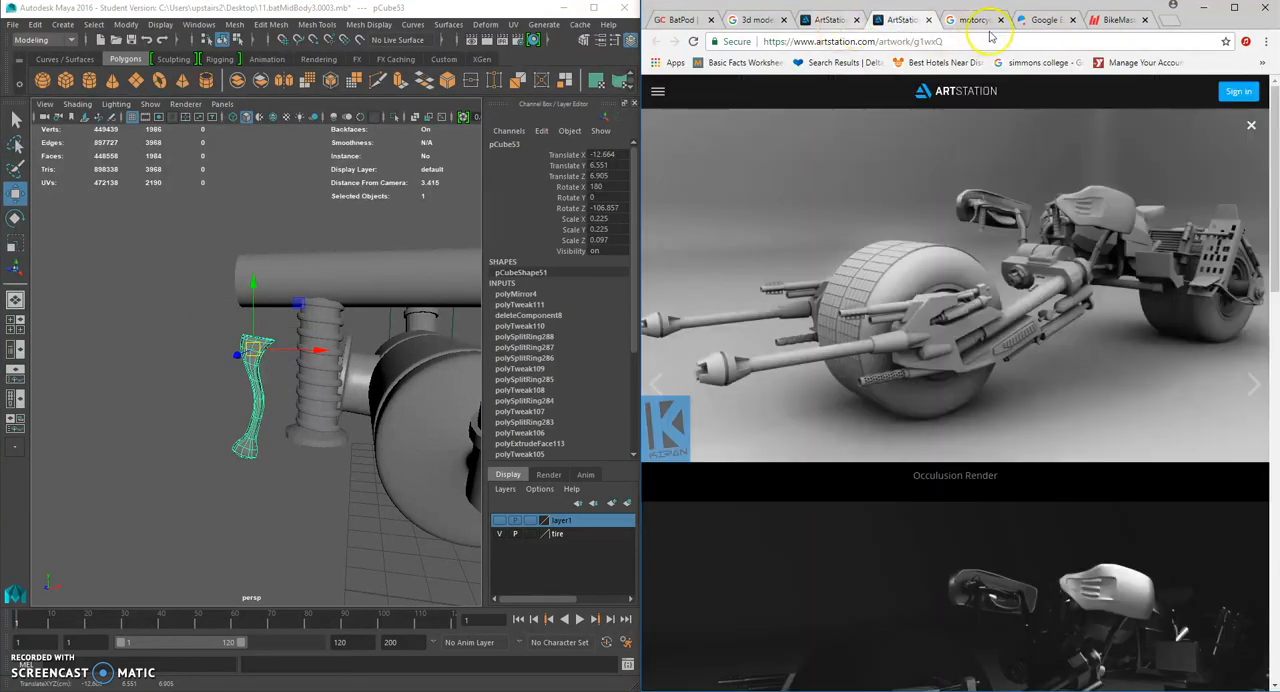
click(1115, 21)
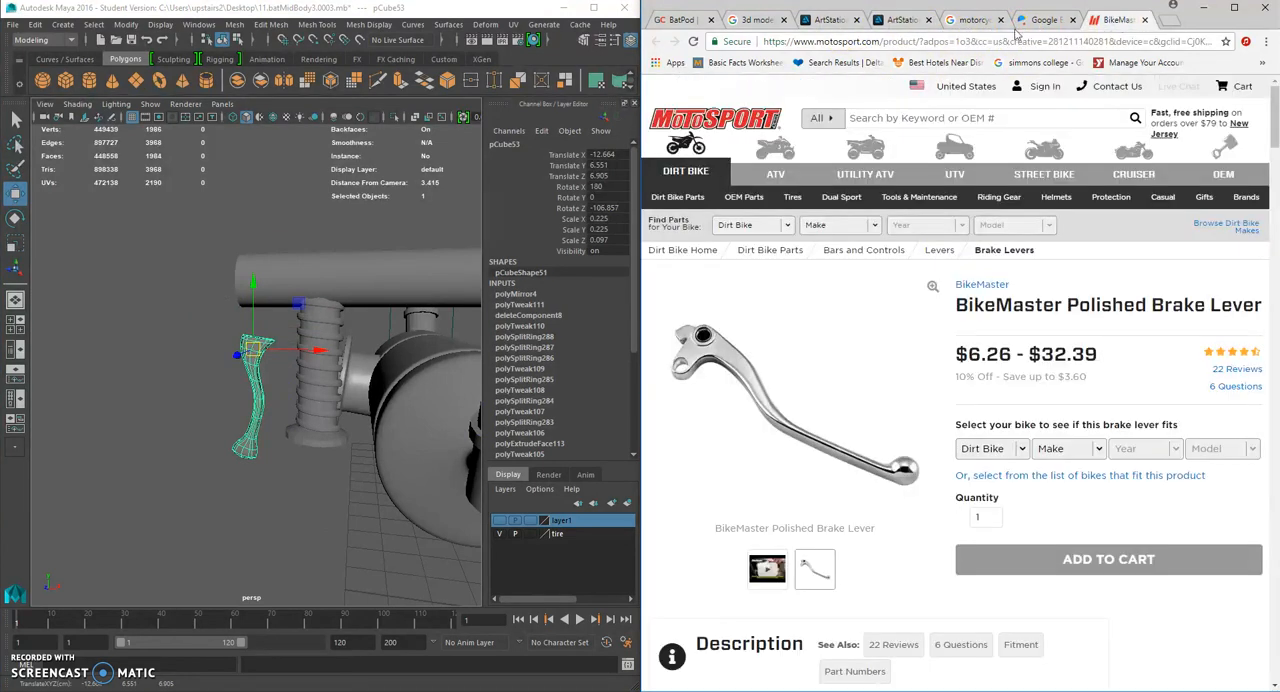
click(752, 21)
click(678, 22)
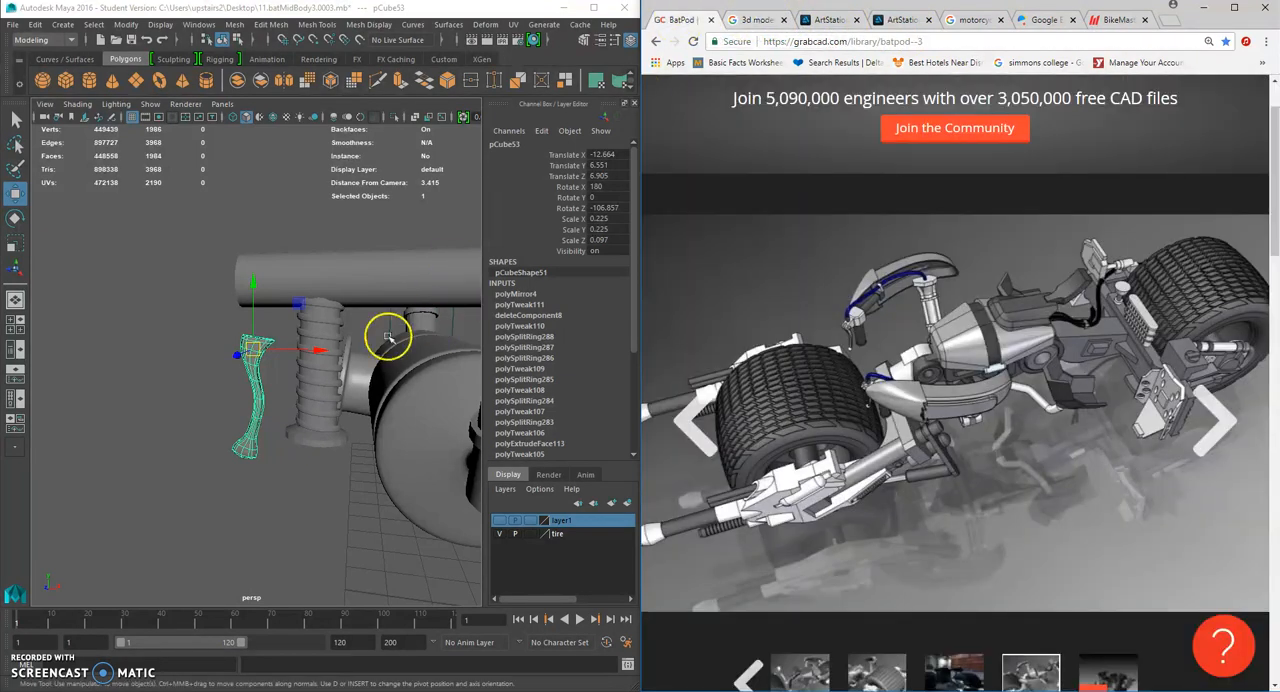
alt+drag(309, 336, 324, 354)
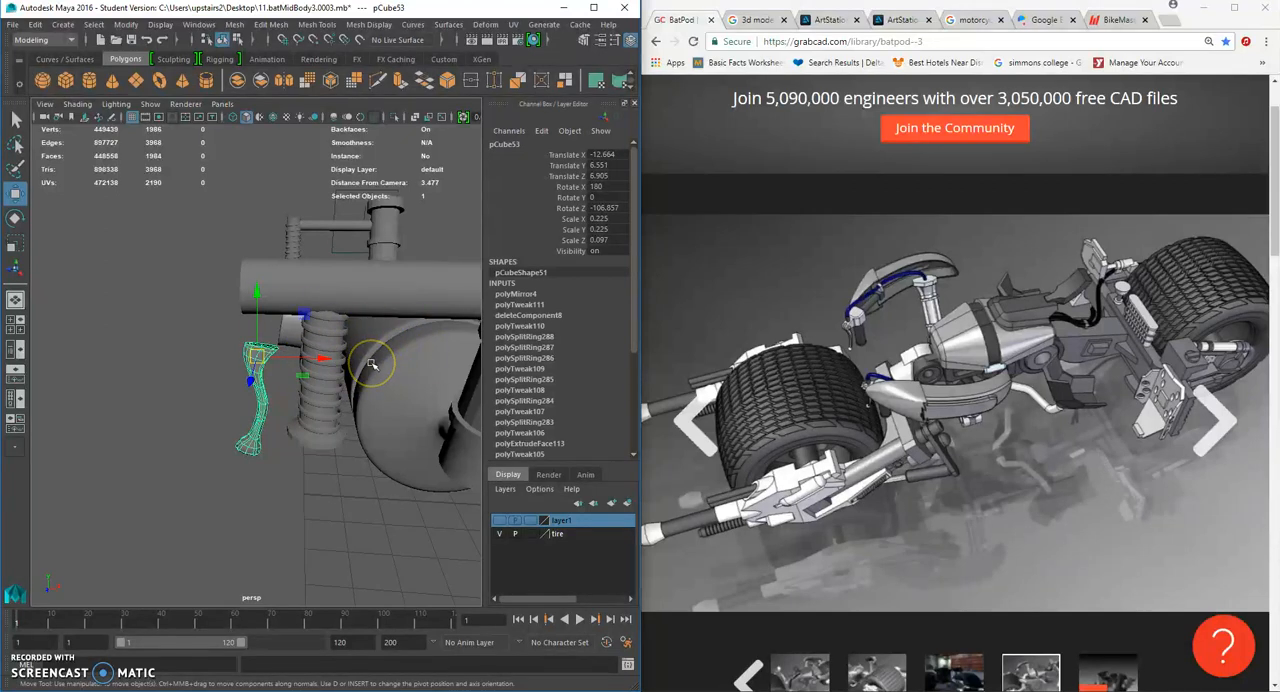
- Create a polygon cube and move it up beside the brake lever, to about -11.7 in X and 6.68 in Y
click(66, 89)
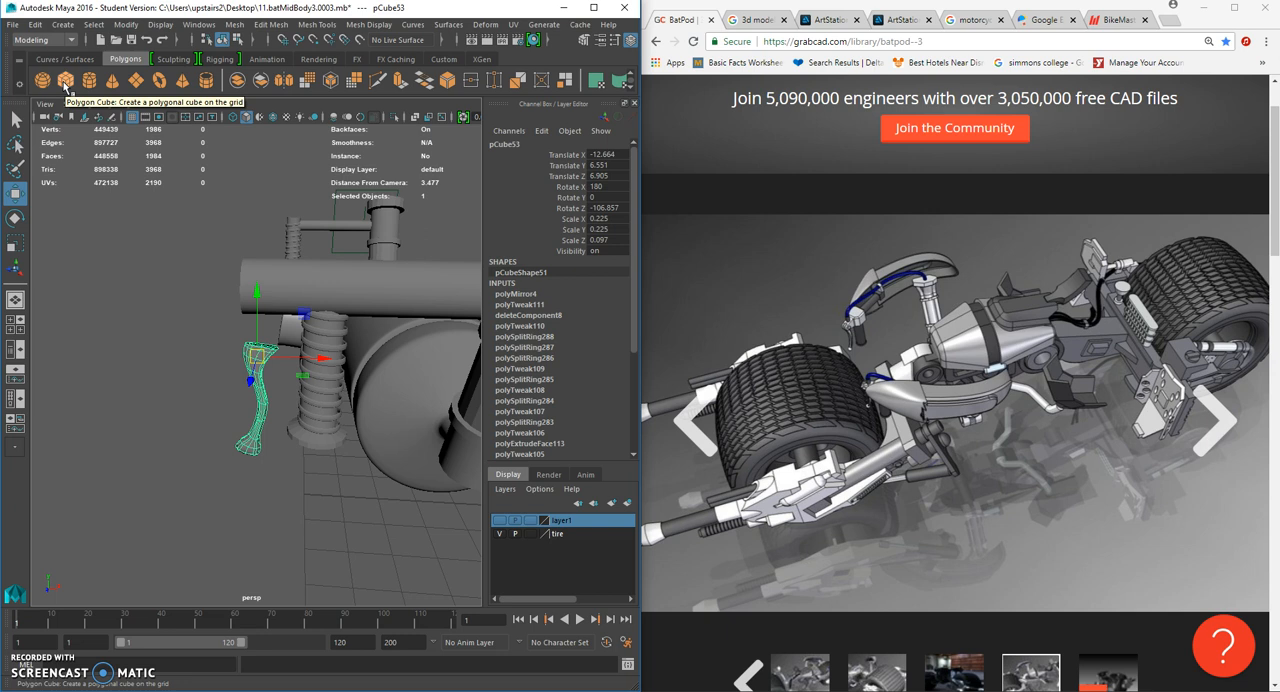
click(66, 87)
scroll(232, 373, down, 10)
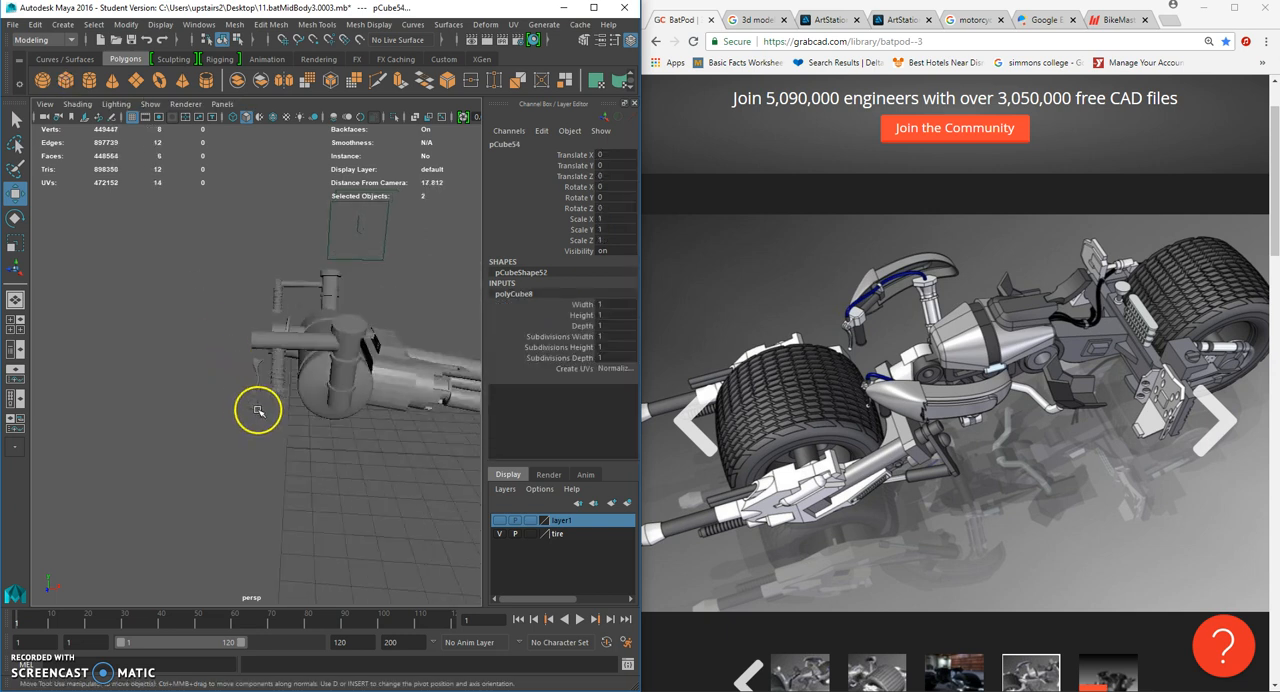
key(space)
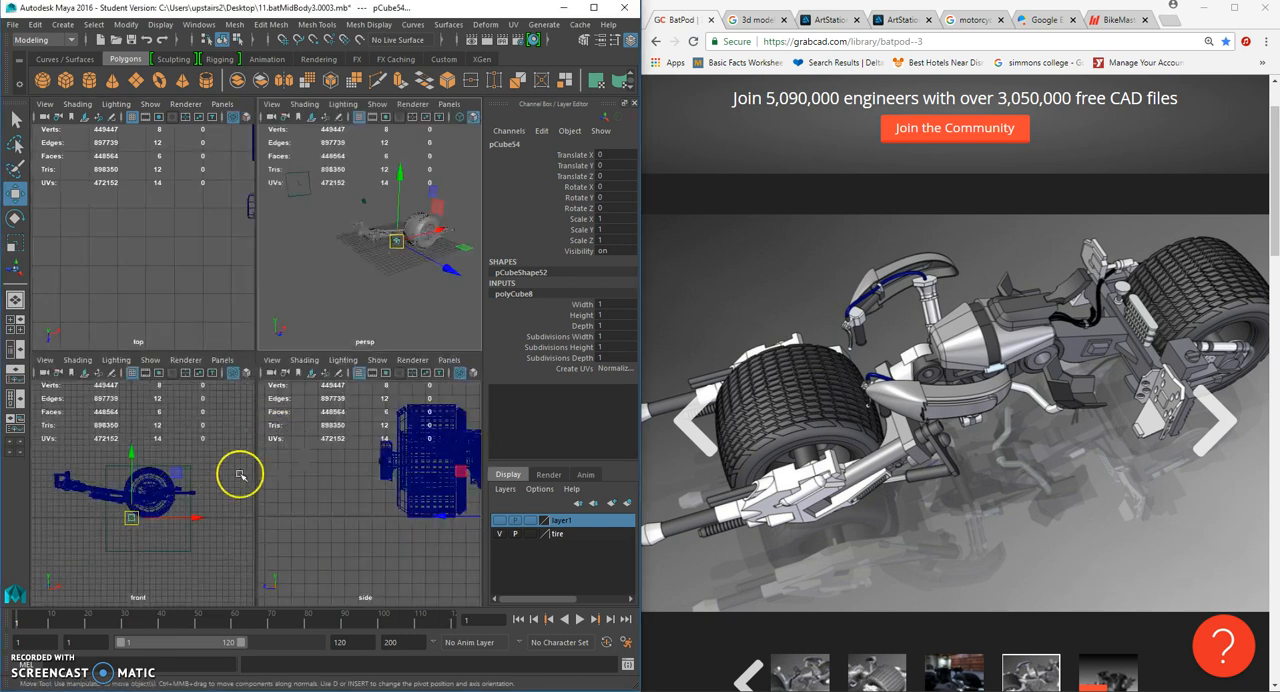
drag(132, 518, 62, 481)
alt+middle_drag(430, 450, 326, 476)
drag(401, 458, 400, 451)
scroll(386, 284, up, 8)
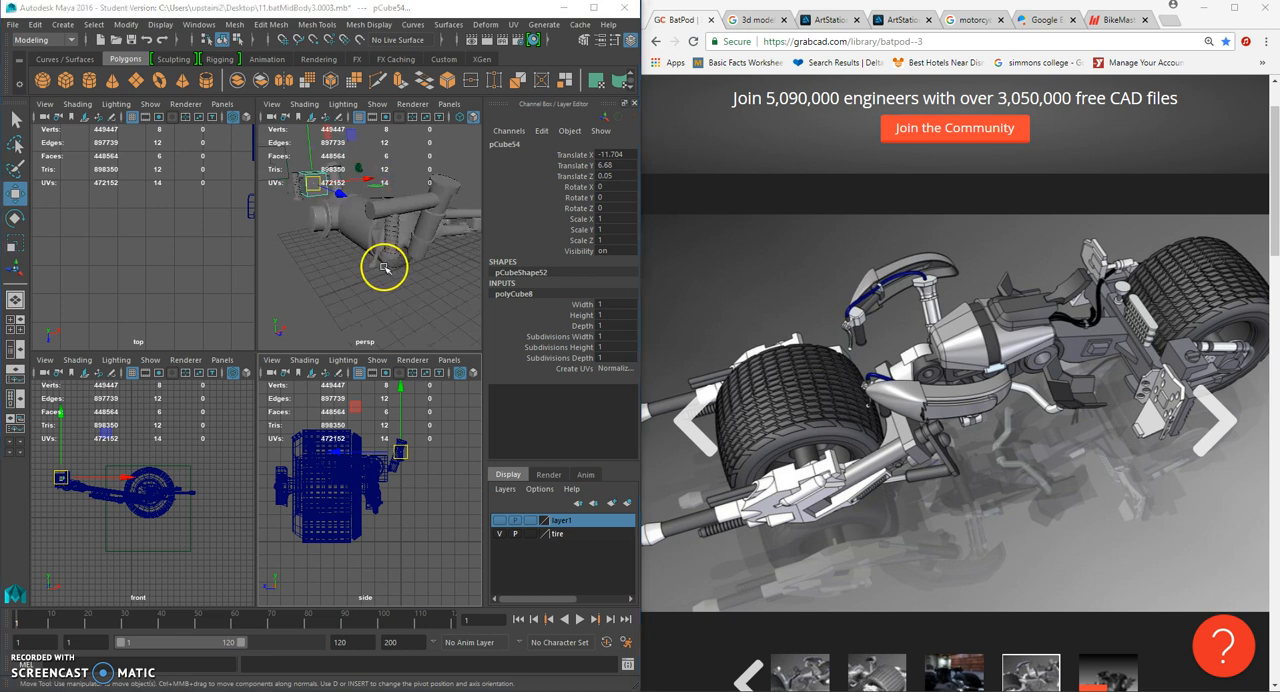
- Scale the cube uniformly to about 0.305 and move it near the lever head, to about -13.4, 7.0, 7.79
key(space)
alt+drag(363, 320, 312, 328)
drag(113, 252, 380, 408)
click(15, 245)
drag(321, 328, 272, 309)
click(15, 193)
drag(364, 312, 337, 452)
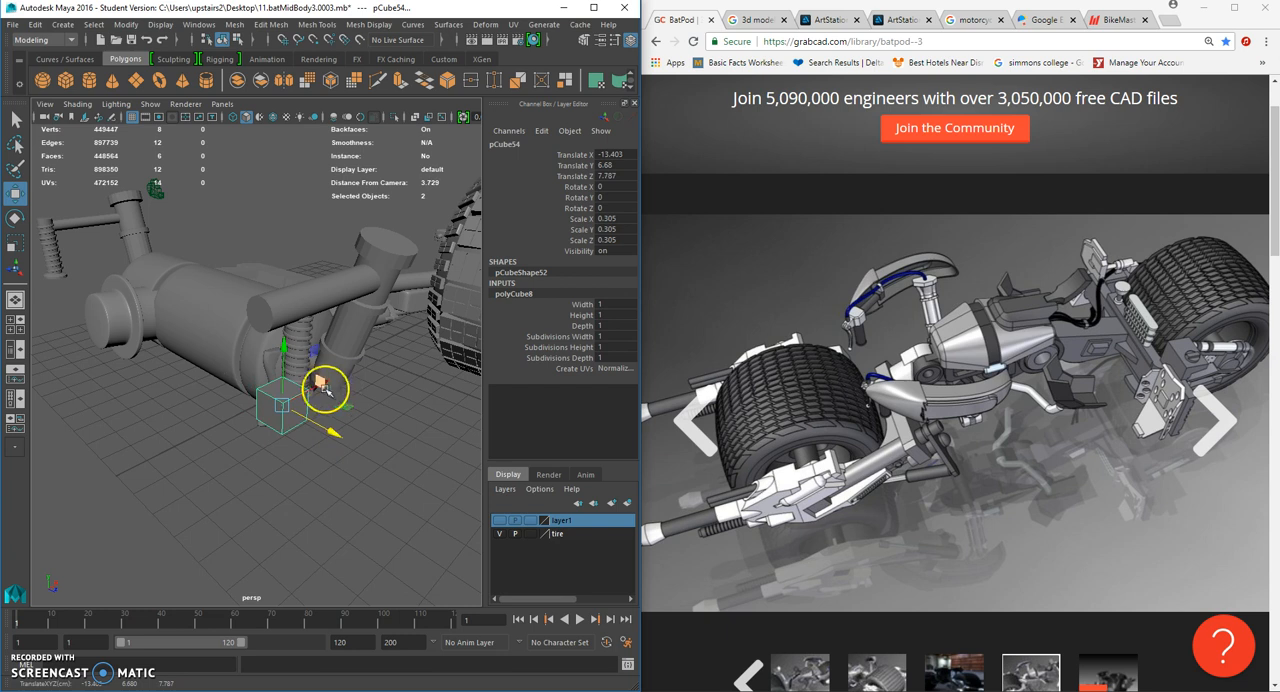
drag(285, 347, 286, 309)
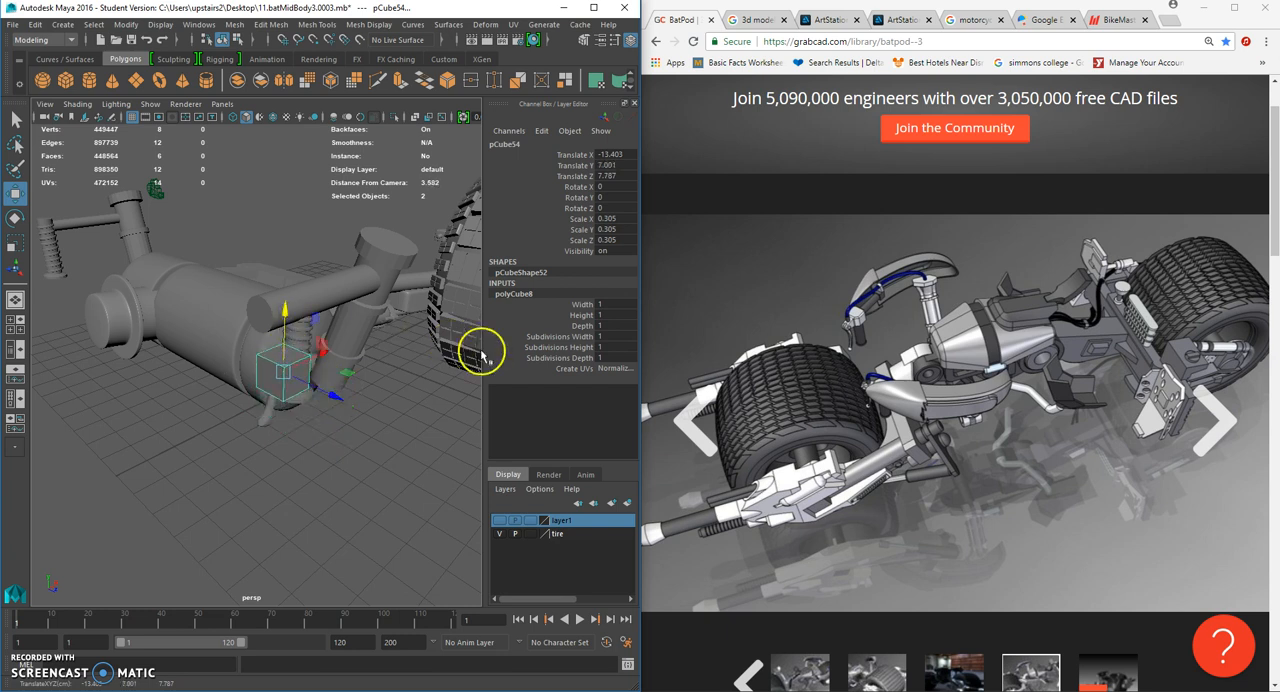
scroll(412, 366, up, 3)
alt+drag(416, 370, 417, 383)
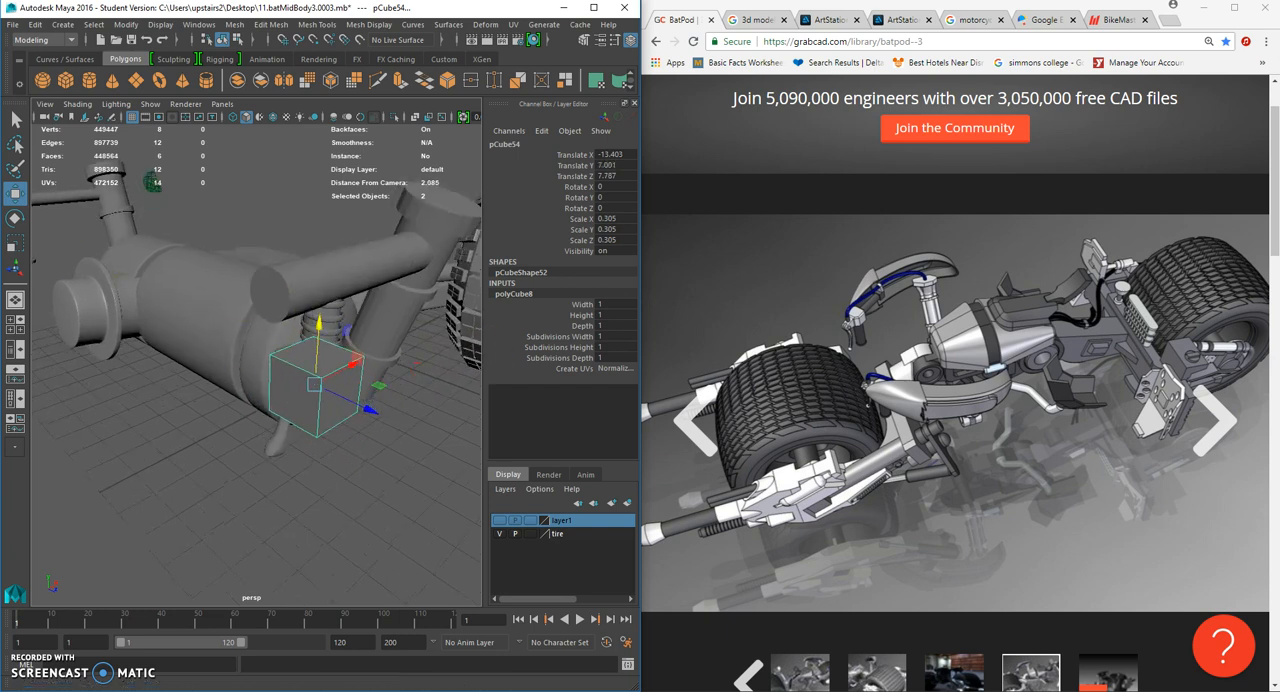
- Thin the cube to about 0.13 in Z and position it at about -12.56 in X and 6.53 in Y
click(15, 242)
alt+drag(257, 363, 370, 406)
key(space)
scroll(288, 380, up, 6)
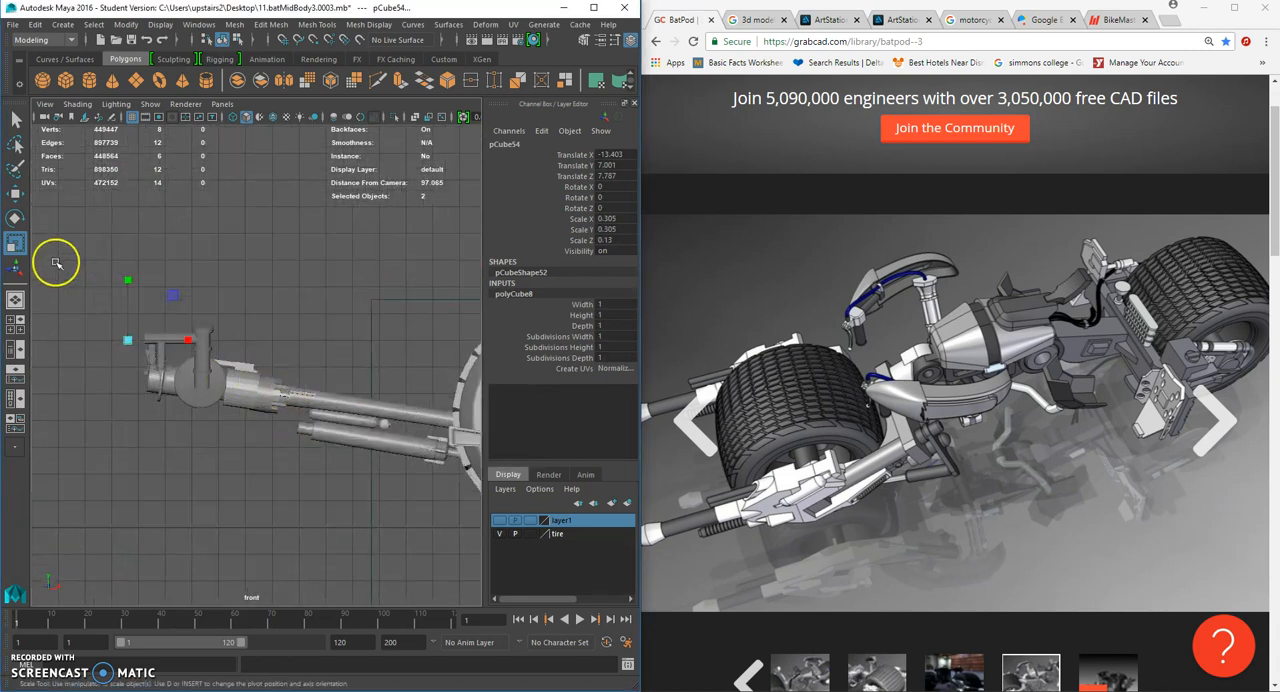
click(15, 192)
scroll(171, 306, up, 2)
drag(209, 386, 213, 390)
key(space)
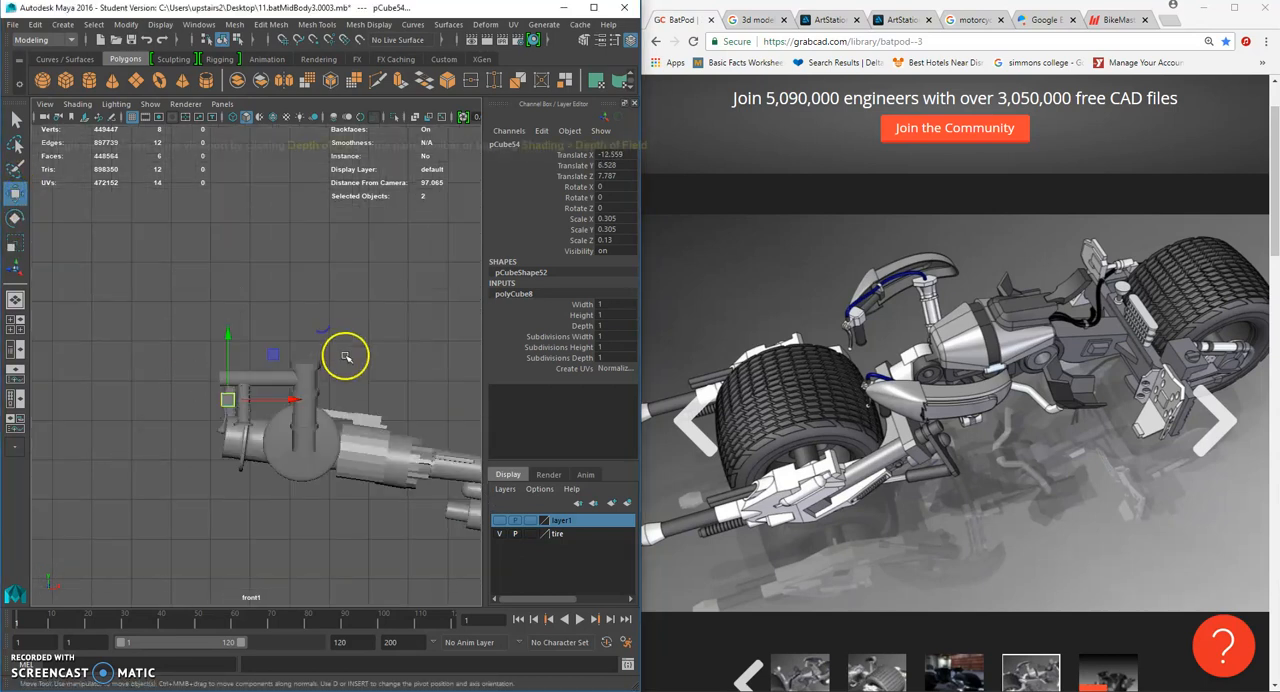
- Slide the block against the lever head, to about 7.01 in Z and -12.67 in X
key(space)
drag(344, 366, 343, 340)
alt+drag(348, 383, 231, 340)
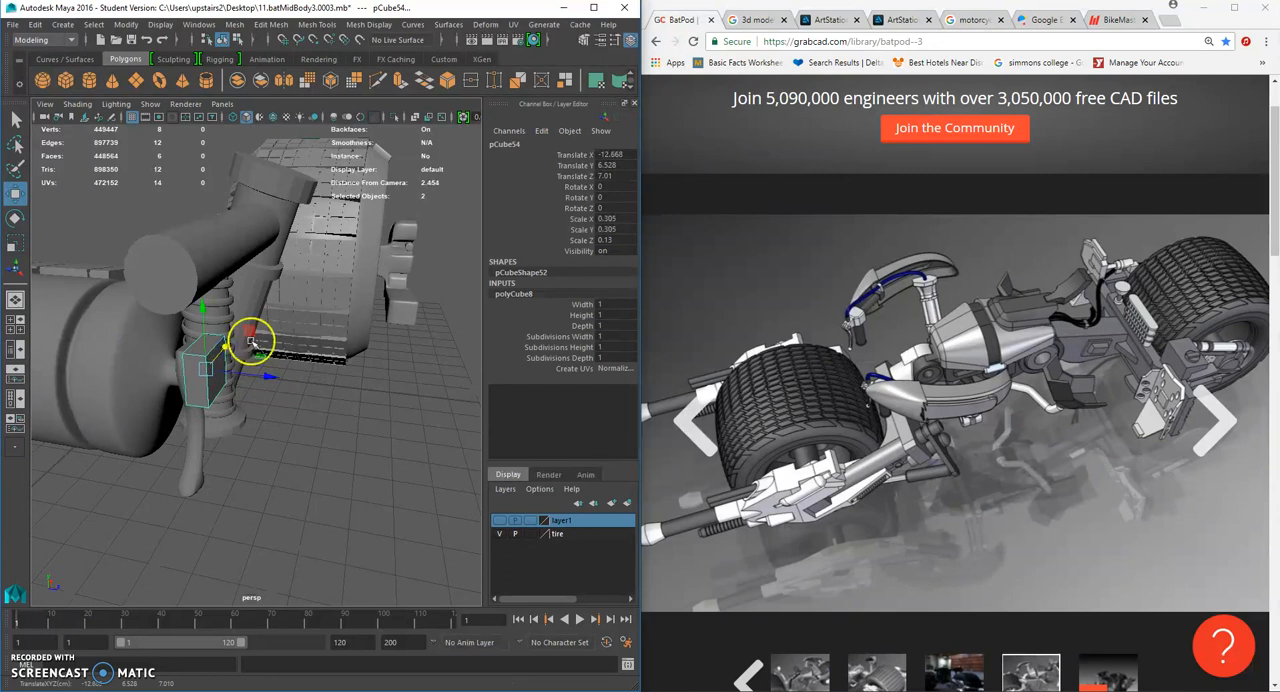
alt+drag(250, 340, 191, 379)
- Select the lever together with the block and pull both clear of the bike, the lever to about -13.68 in X
shift+click(248, 398)
mouse_move(314, 343)
alt+mouse_down()
mouse_move(194, 320)
mouse_move(314, 337)
mouse_move(316, 356)
alt+mouse_up()
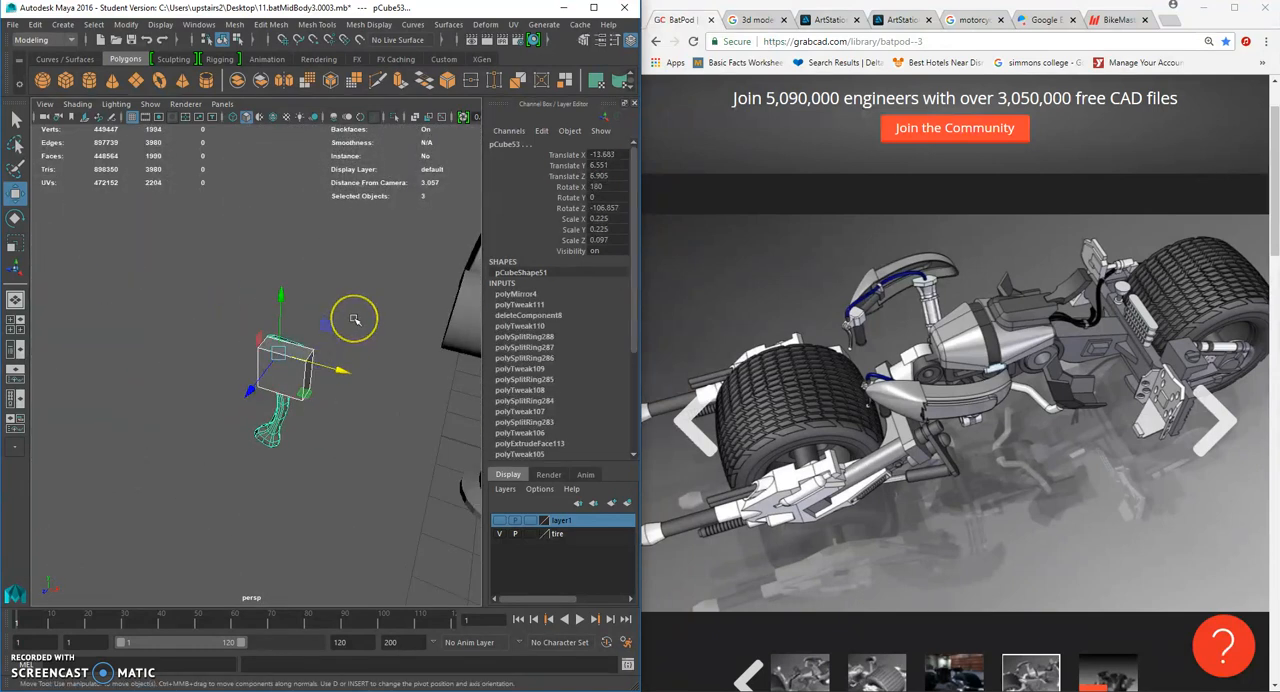
click(354, 320)
alt+drag(354, 320, 245, 395)
- Place the block beside the lever at about 7.05 in Z and thin it to about 0.066 in Z
click(298, 373)
alt+drag(333, 374, 243, 383)
click(17, 245)
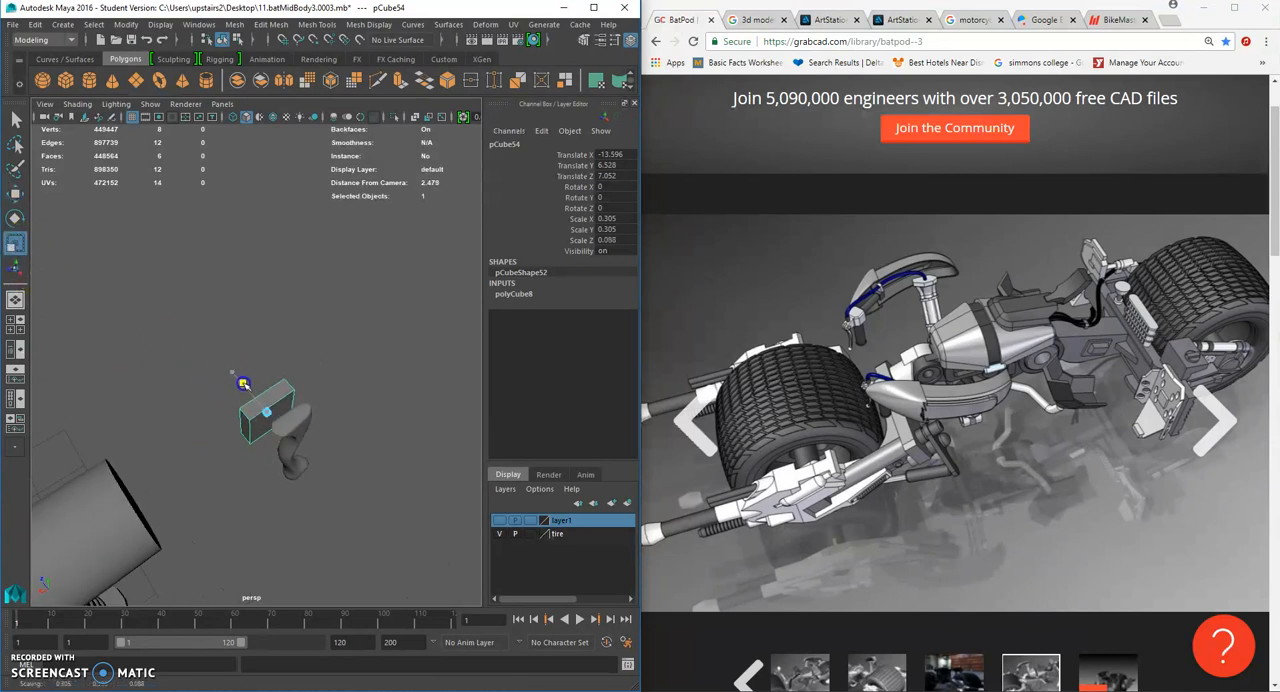
- Insert a vertical edge loop near one end of the thin block
click(317, 24)
click(370, 126)
alt+drag(320, 395, 243, 345)
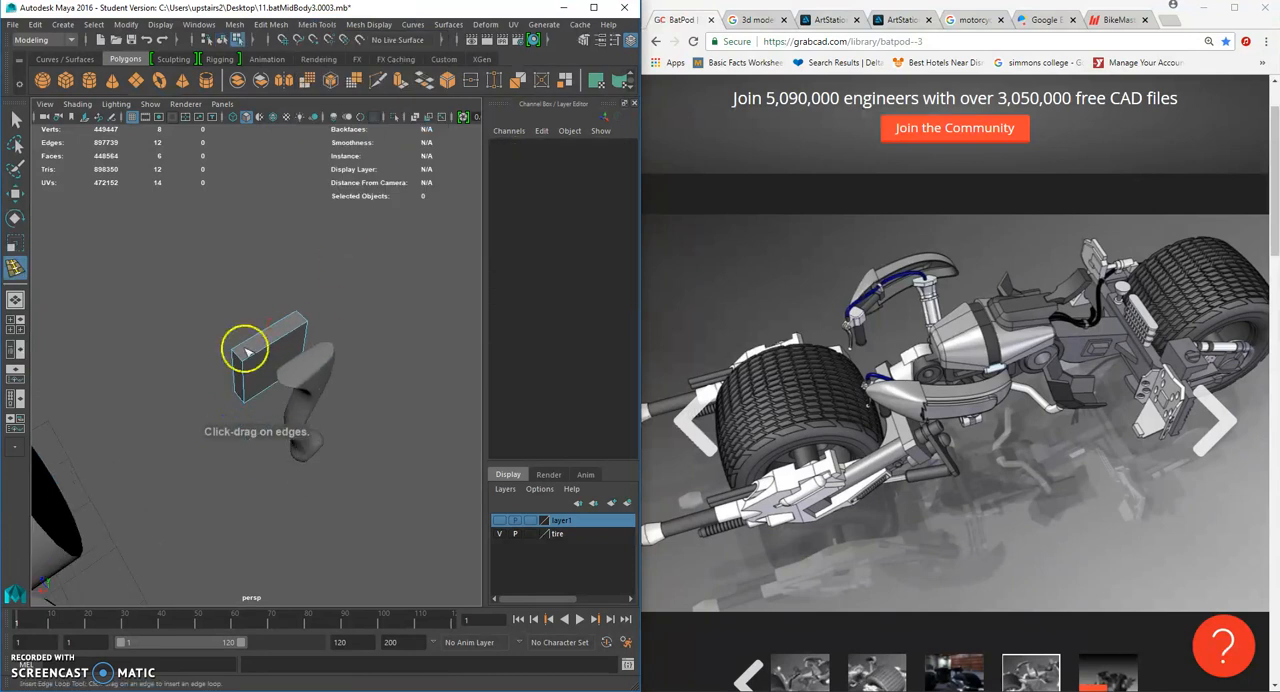
click(262, 361)
click(16, 119)
mouse_move(274, 342)
right_down()
mouse_move(253, 372)
mouse_move(286, 349)
mouse_move(277, 329)
right_up()
key(Delete)
click(277, 329)
click(20, 196)
alt+drag(125, 320, 346, 366)
key(ctrl+d)
key(ctrl+z)
key(ctrl+z)
key(ctrl+z)
key(ctrl+z)
key(ctrl+z)
- Duplicate the thin block and place the copy on the opposite side of the lever
click(355, 331)
right_drag(288, 338, 332, 312)
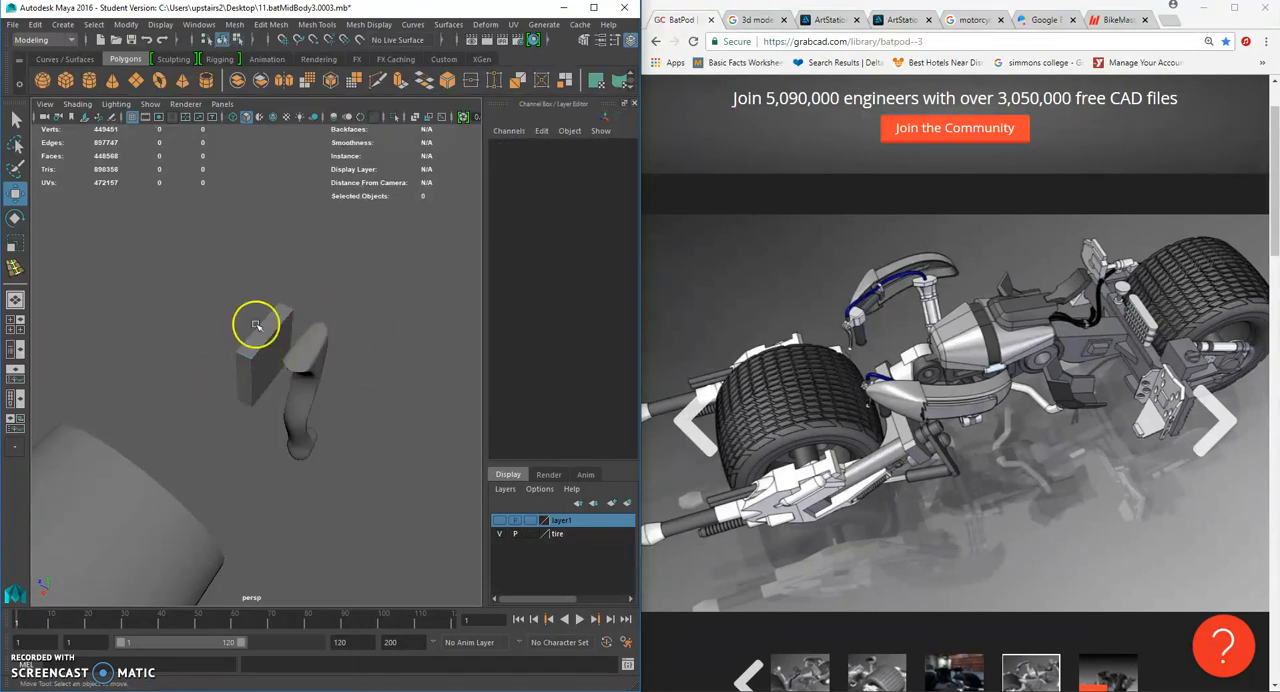
click(269, 346)
alt+drag(216, 332, 311, 353)
- Delete the narrow end face on the original block's inner side, facing the lever
click(303, 350)
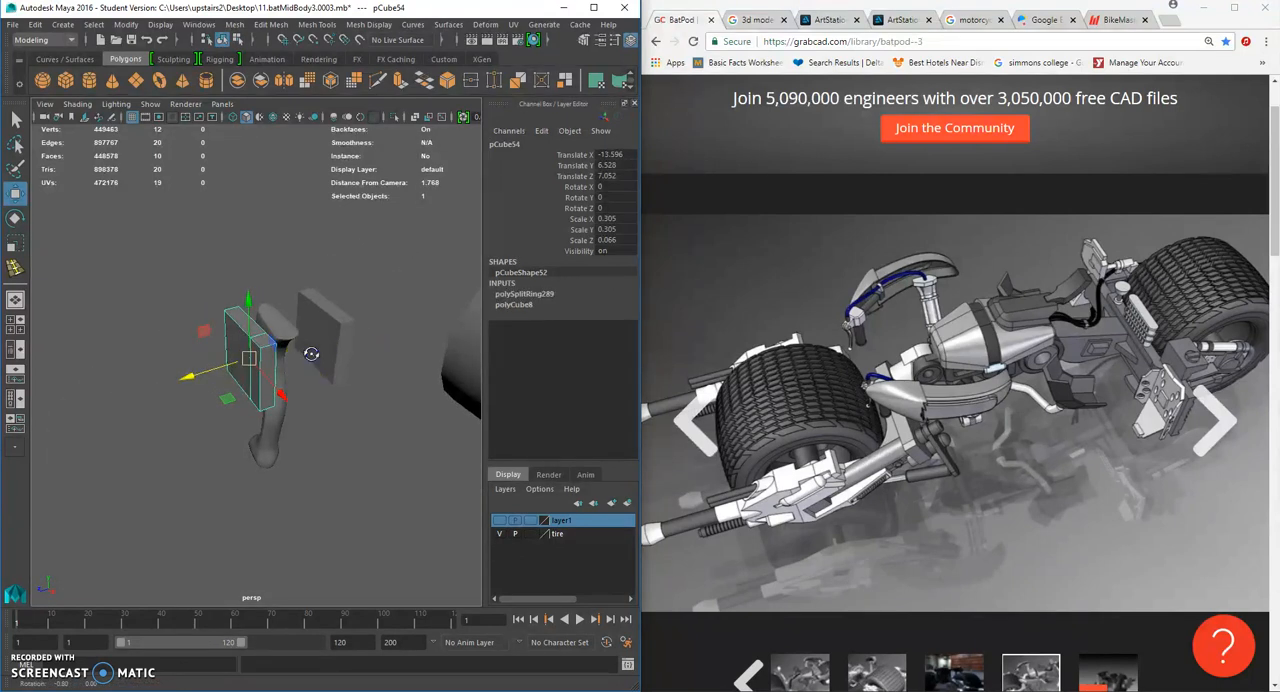
alt+drag(311, 353, 264, 364)
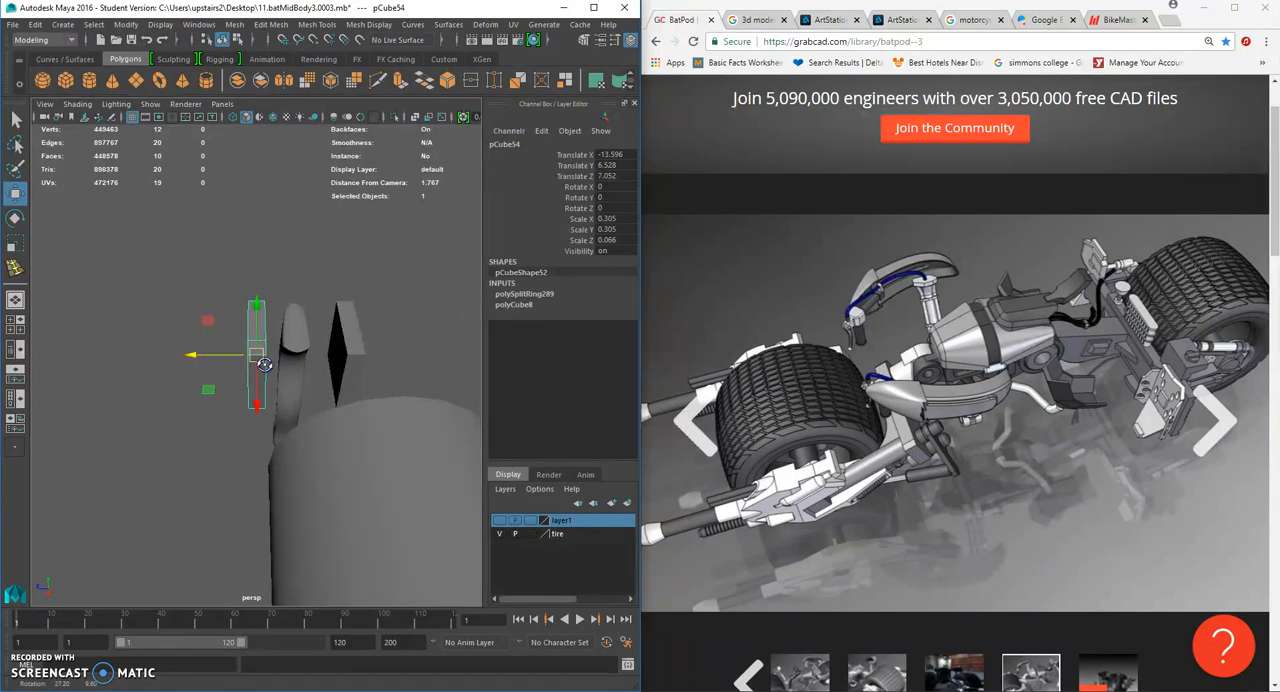
alt+drag(264, 364, 257, 360)
right_drag(257, 360, 251, 372)
click(251, 372)
key(Delete)
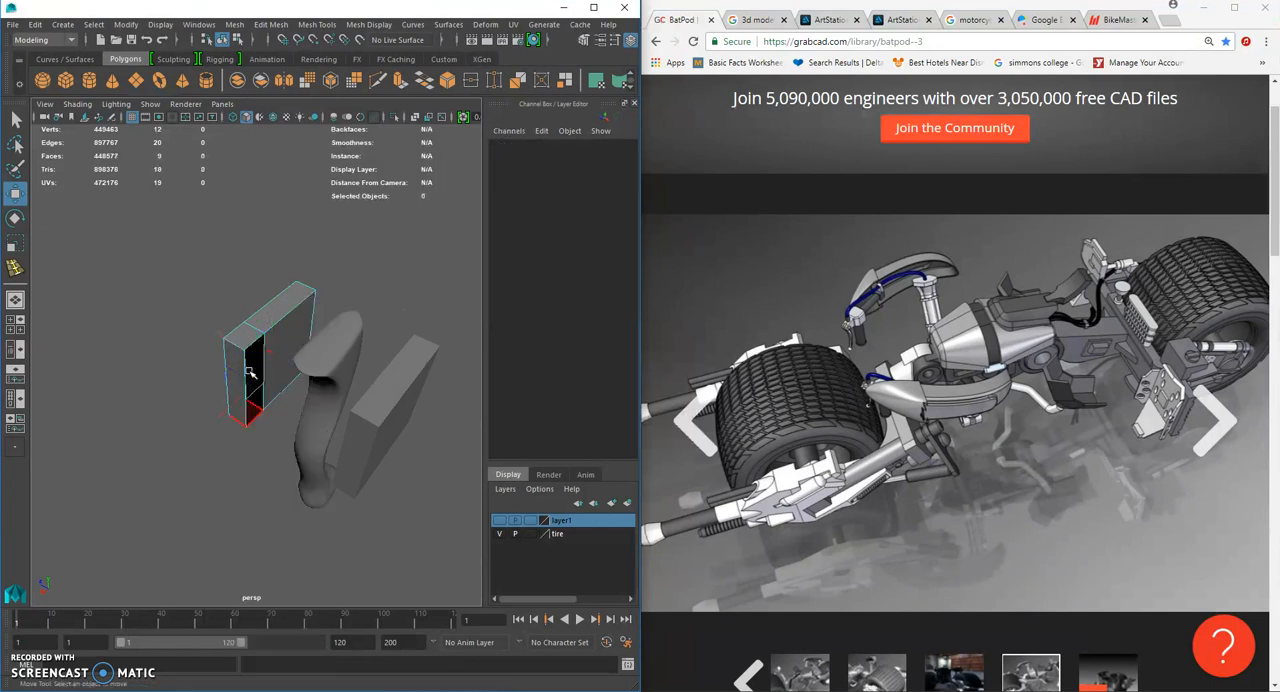
- Delete the matching narrow inner face on the duplicated block
alt+drag(368, 397, 447, 391)
click(389, 322)
right_drag(389, 320, 420, 289)
click(376, 364)
- Select both side blocks and combine them into one mesh
click(266, 333)
shift+click(303, 323)
shift+click(246, 342)
shift+click(303, 315)
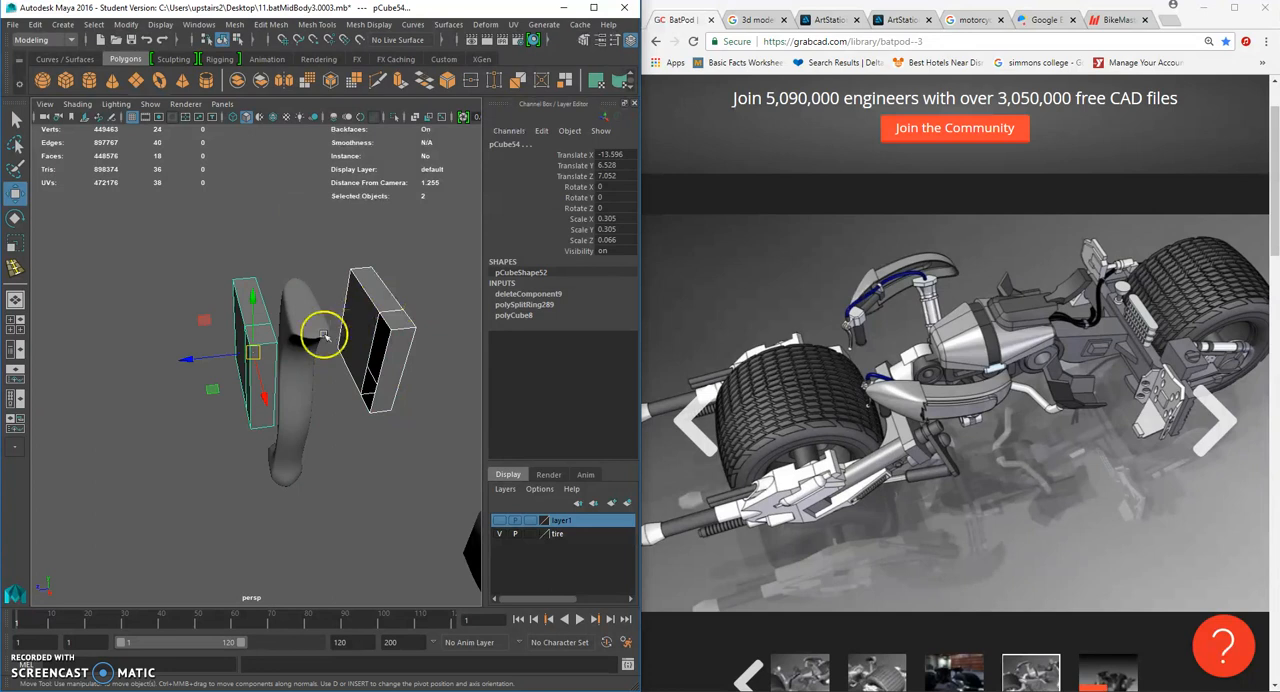
click(234, 24)
click(249, 72)
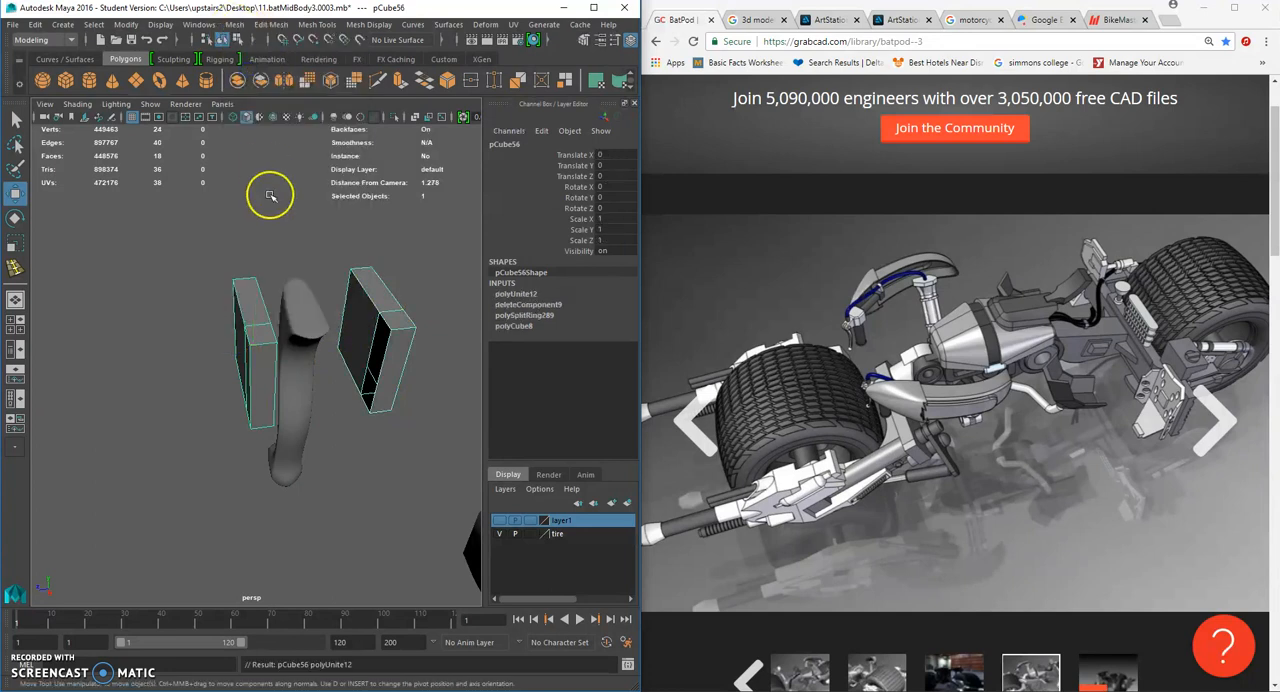
- Select the edges of the combined mesh and bridge the two openings to form a U-shaped bracket
click(271, 194)
right_drag(265, 307, 274, 273)
scroll(240, 268, down, 2)
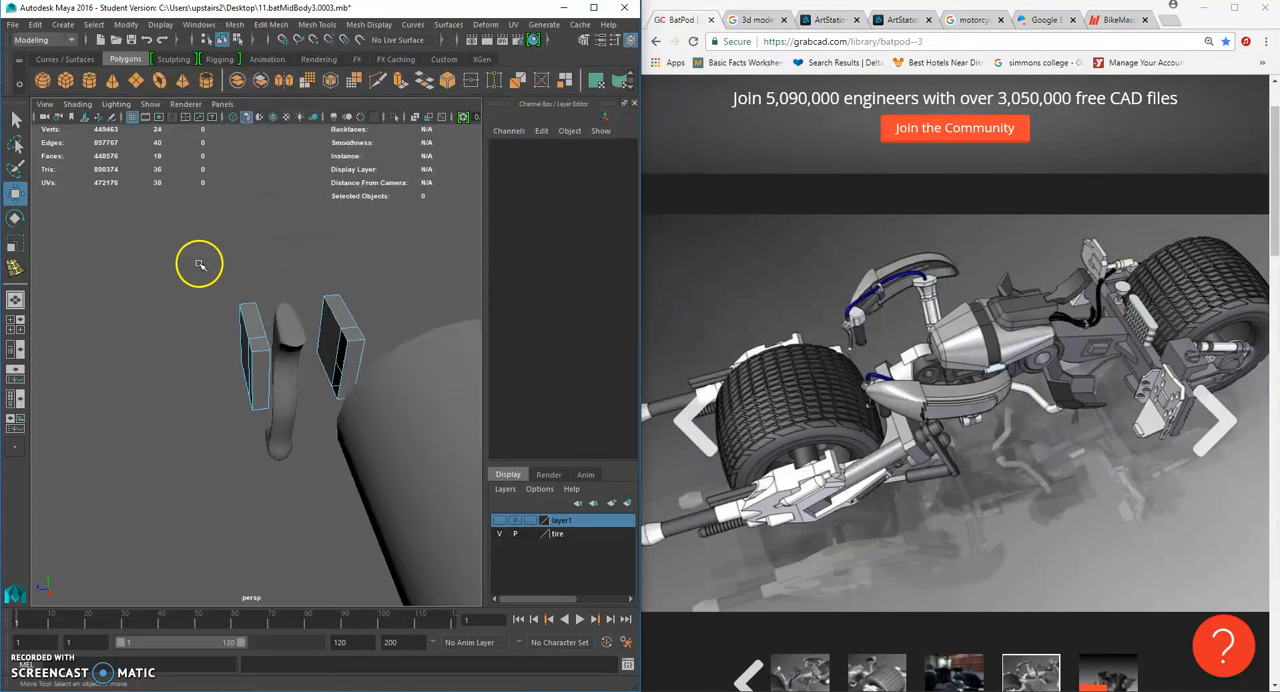
drag(200, 264, 389, 443)
alt+drag(383, 356, 261, 328)
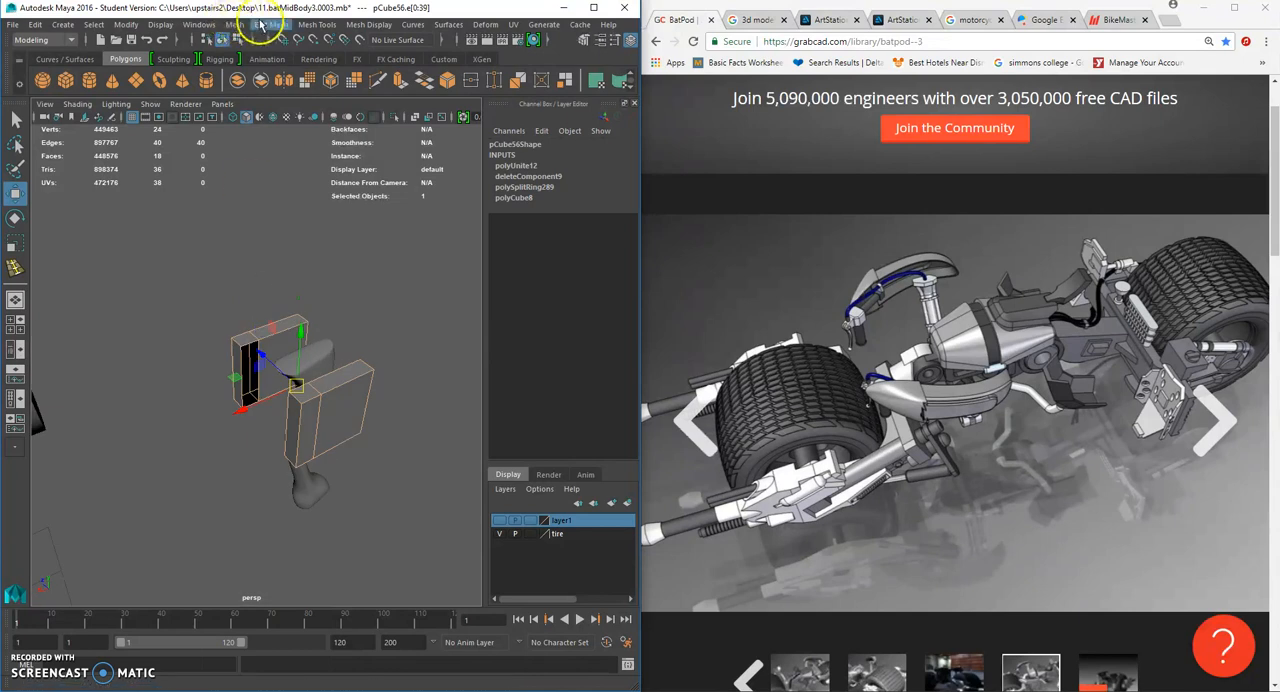
click(264, 24)
click(312, 85)
- Select the whole bracket in object mode and center its pivot
alt+drag(350, 308, 192, 276)
click(329, 383)
right_drag(262, 320, 284, 341)
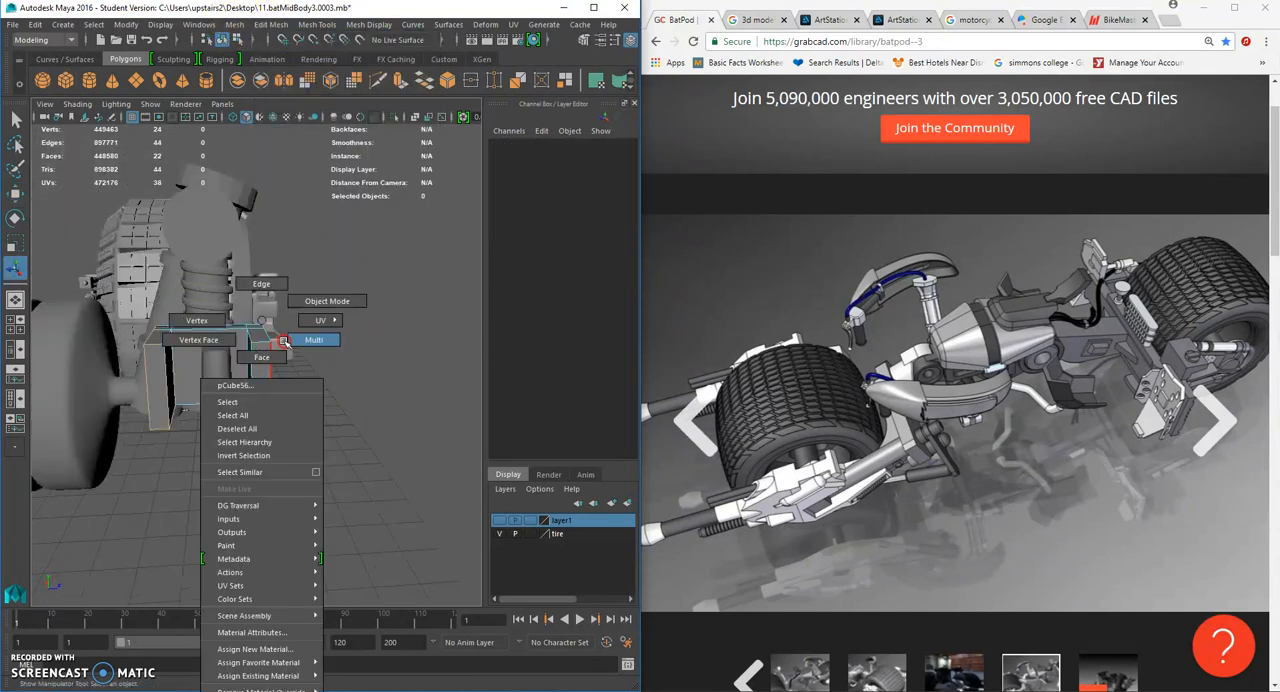
click(257, 350)
click(14, 243)
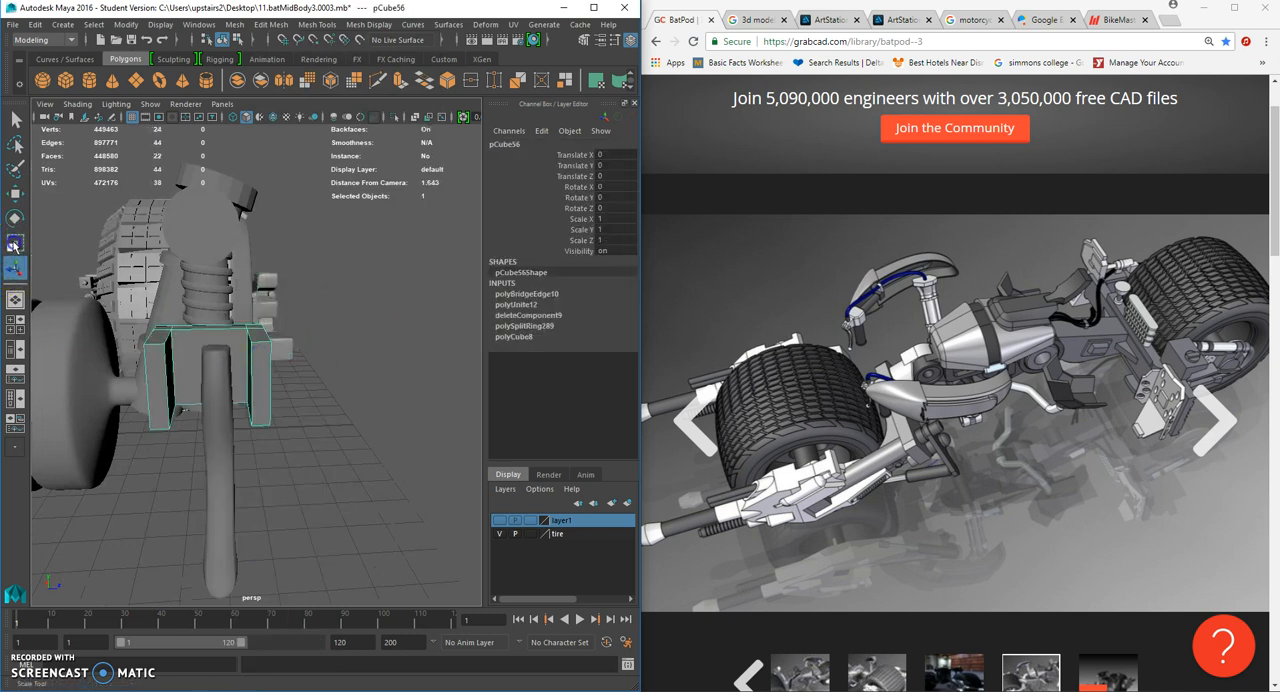
click(126, 24)
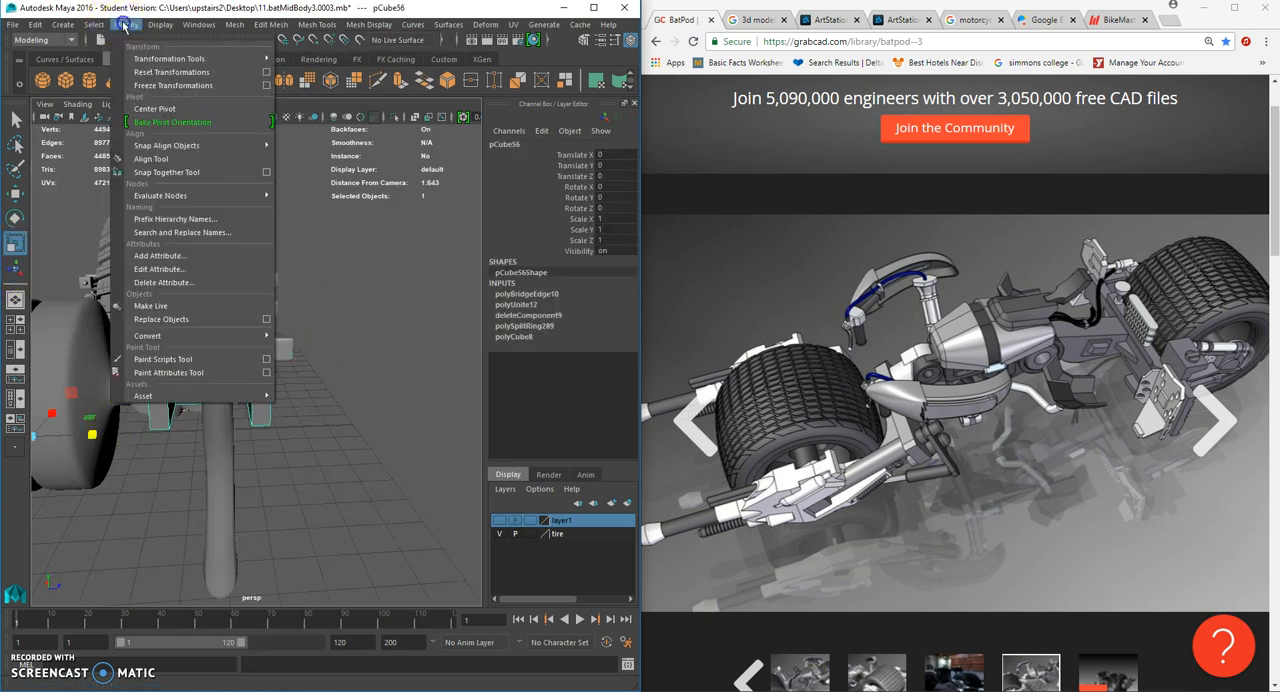
click(160, 108)
- Narrow the bracket around the lever by scaling it to about 0.404 in Z and shifting it to 0.02 in Z
drag(270, 372, 170, 405)
click(16, 195)
click(15, 243)
click(305, 390)
click(230, 371)
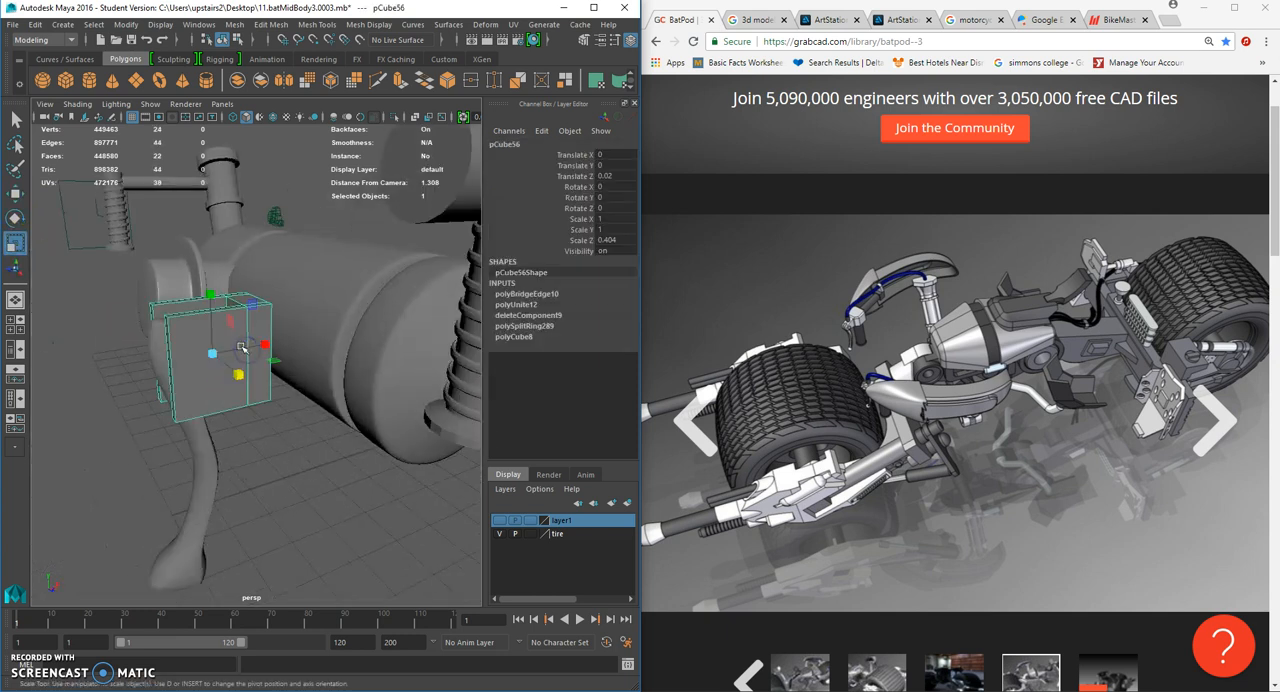
- Insert three horizontal edge loops across the bracket's side plates
click(318, 24)
click(345, 114)
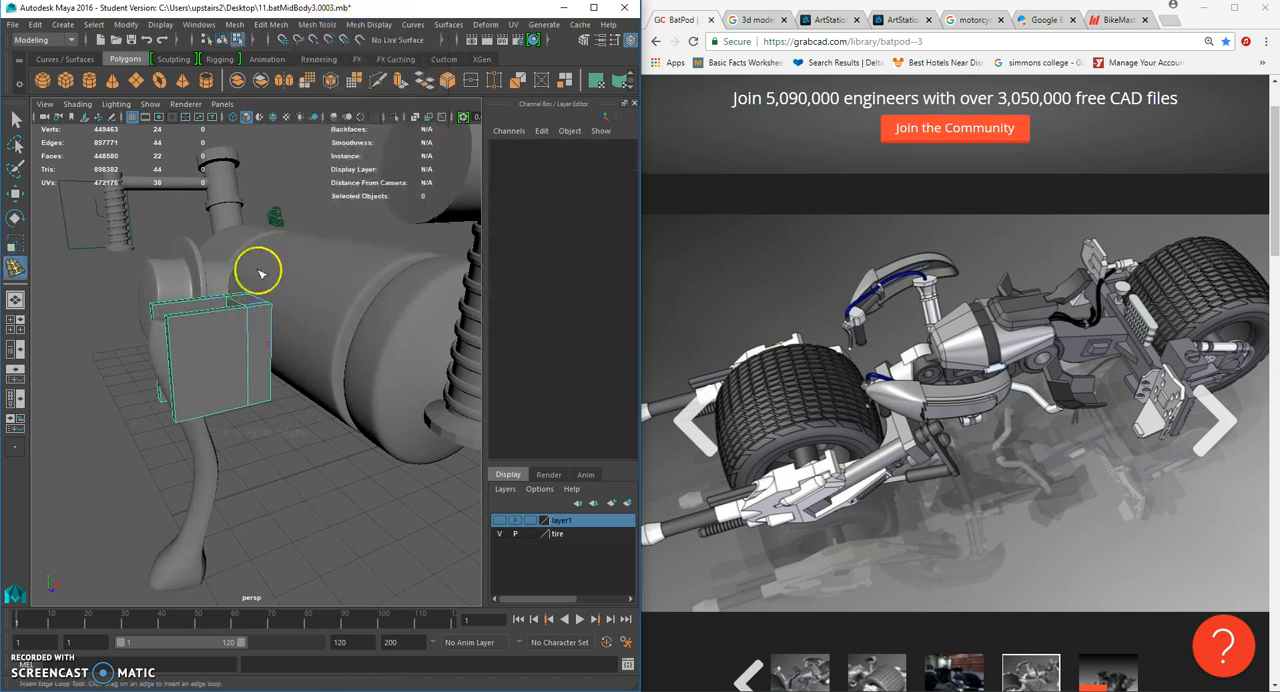
click(175, 368)
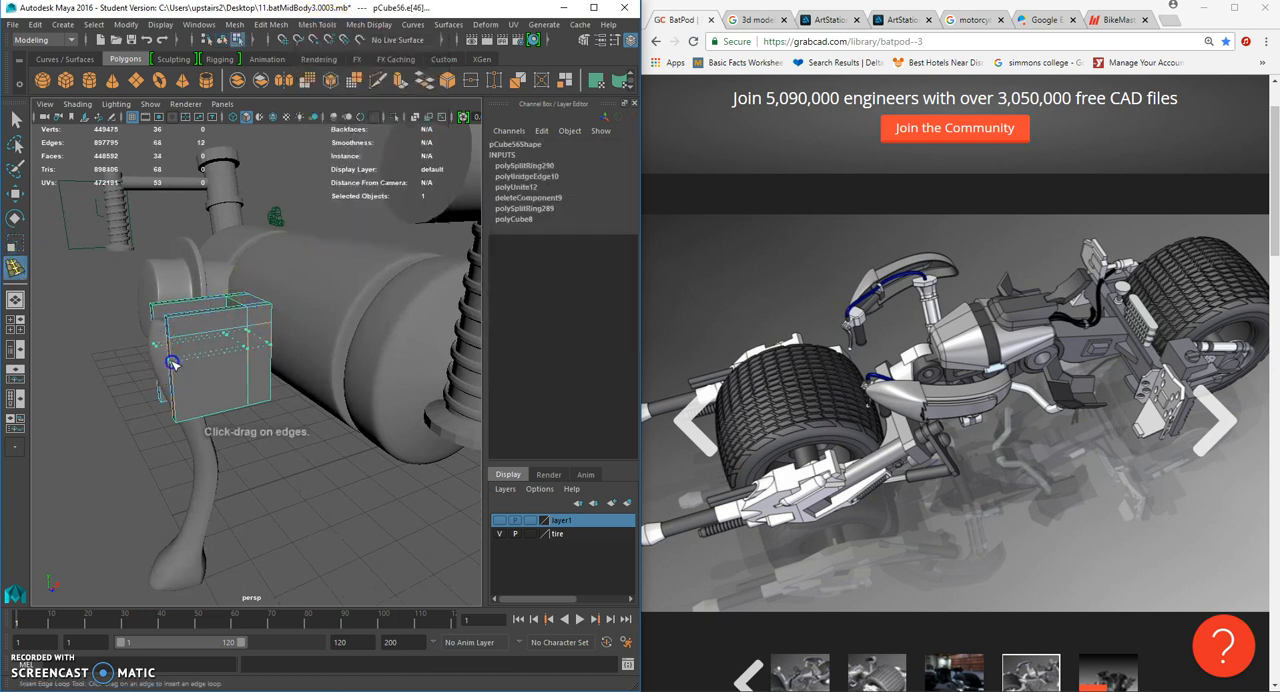
click(172, 364)
click(175, 404)
- Lower the top outer corner vertices of the bracket slightly so its top edge starts to slope
click(15, 193)
right_drag(194, 314, 150, 310)
alt+drag(150, 310, 235, 337)
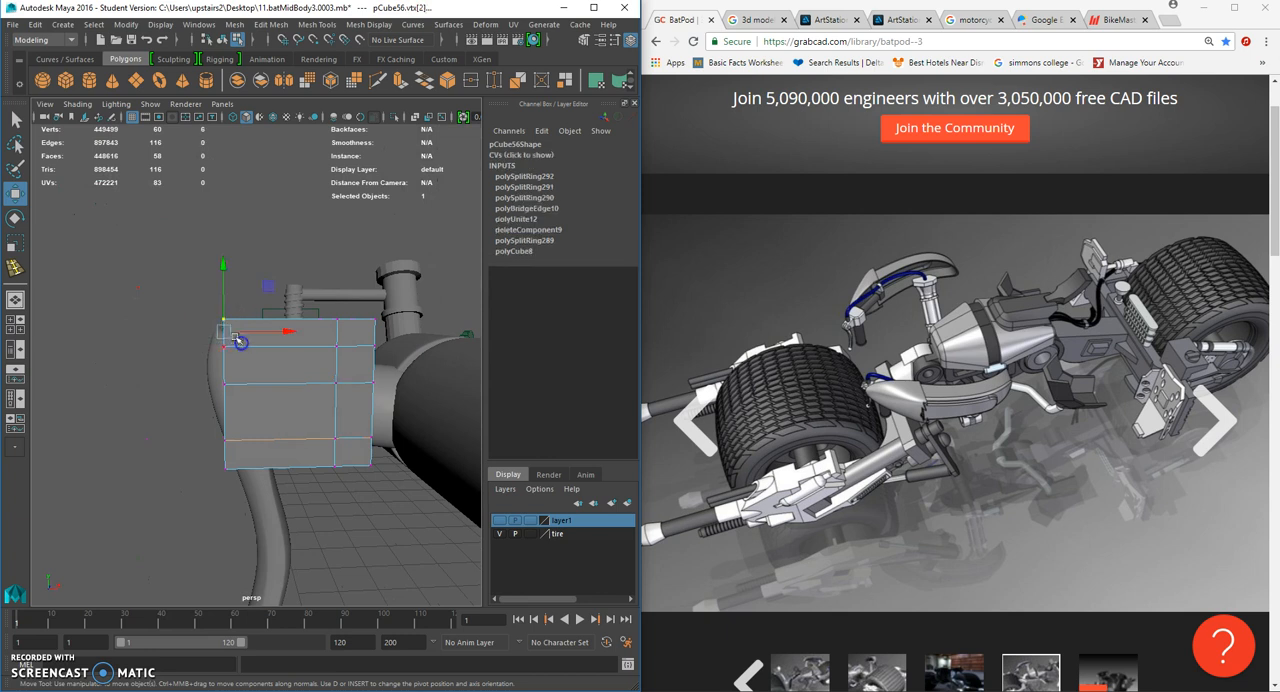
click(199, 296)
scroll(200, 303, up, 1)
scroll(208, 292, down, 3)
alt+right_drag(222, 312, 460, 327)
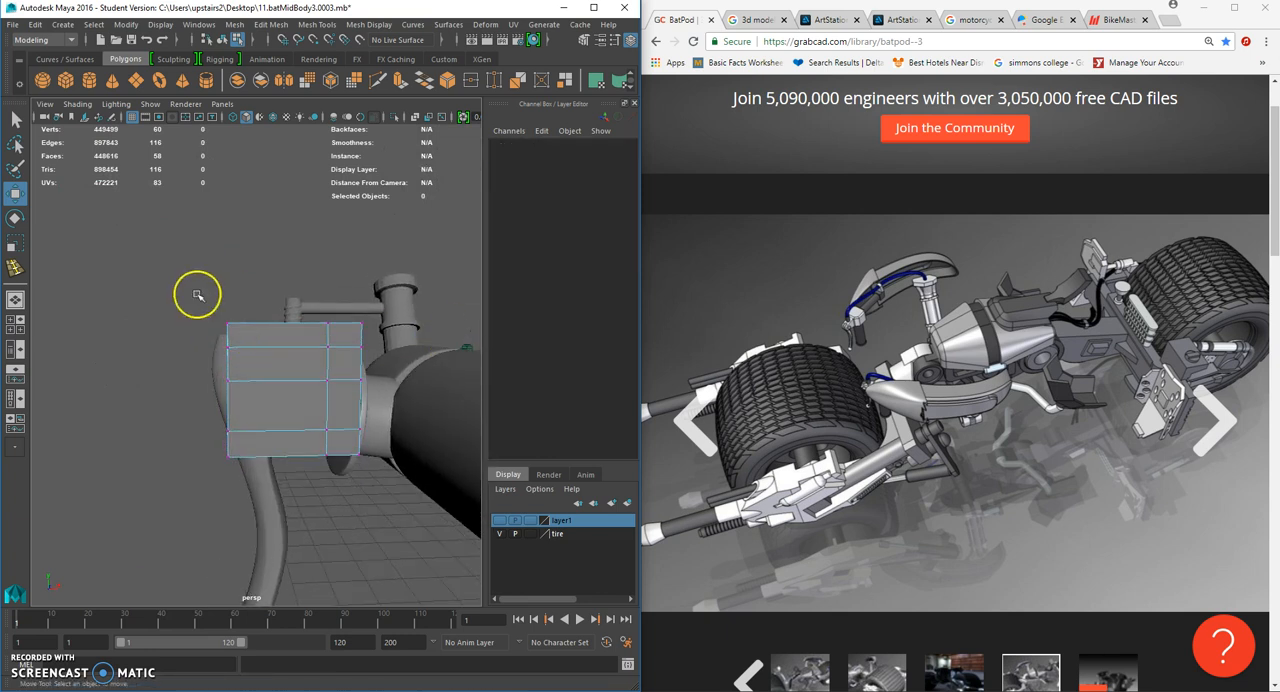
click(233, 329)
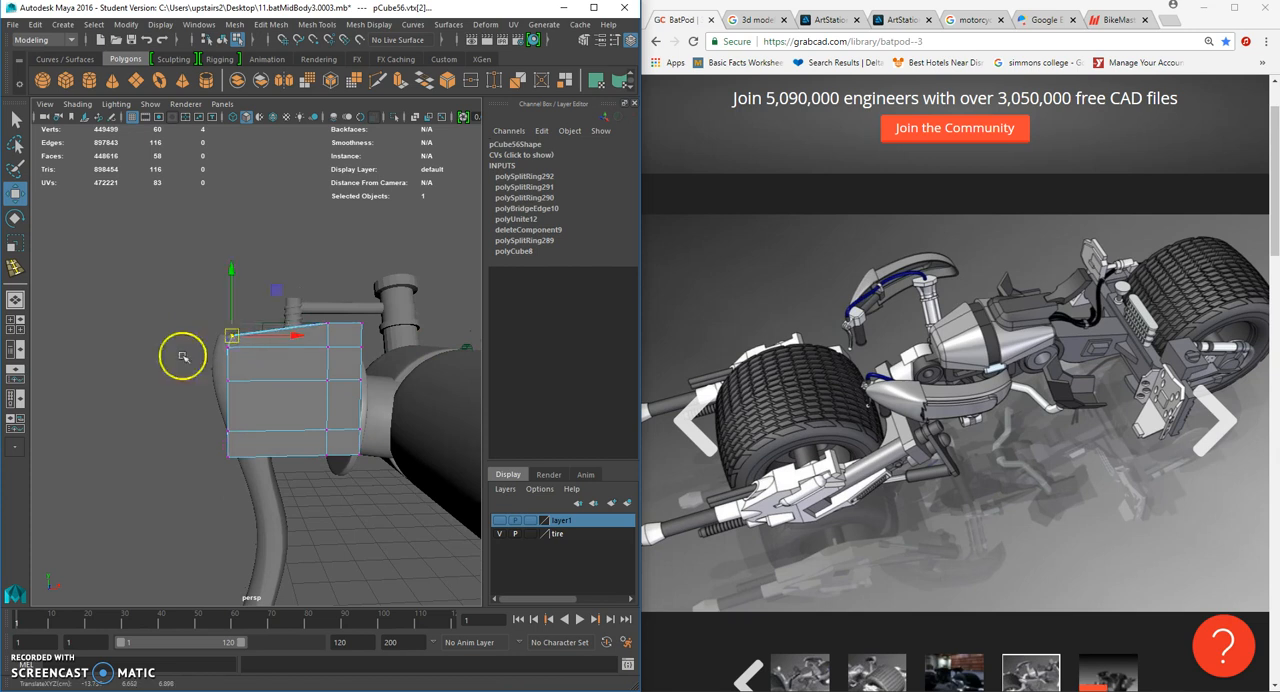
- Move the upper and middle vertices of the bracket's outer end down to taper its side plates
drag(175, 369, 228, 377)
drag(190, 300, 235, 350)
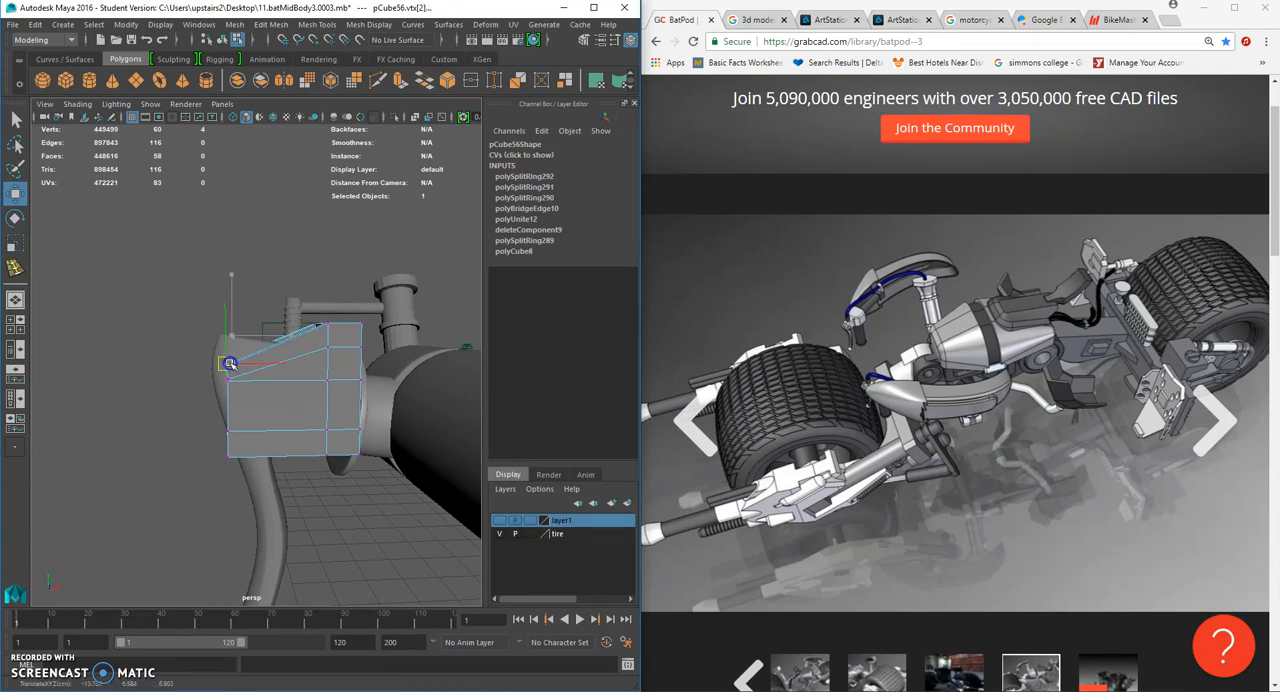
scroll(231, 406, up, 5)
scroll(231, 406, down, 3)
alt+right_drag(231, 406, 288, 398)
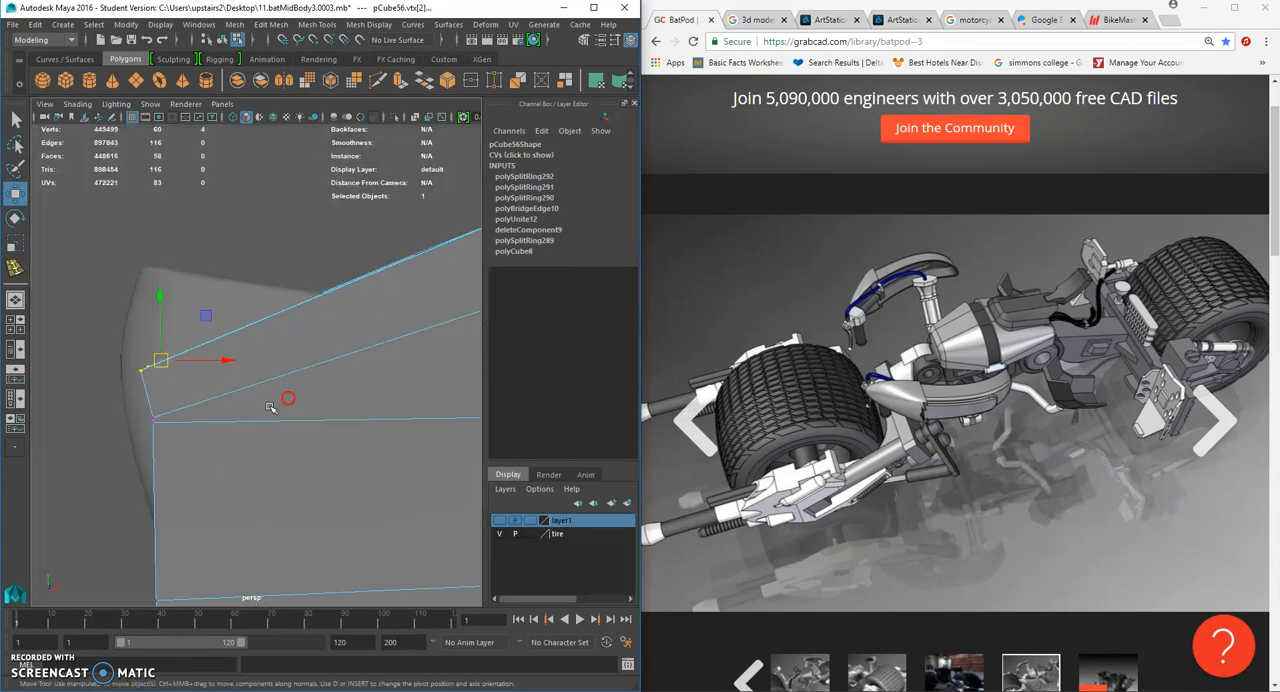
drag(190, 423, 158, 514)
mouse_move(211, 447)
alt+right_down()
mouse_move(223, 440)
mouse_move(186, 445)
alt+right_up()
alt+middle_drag(200, 445, 260, 350)
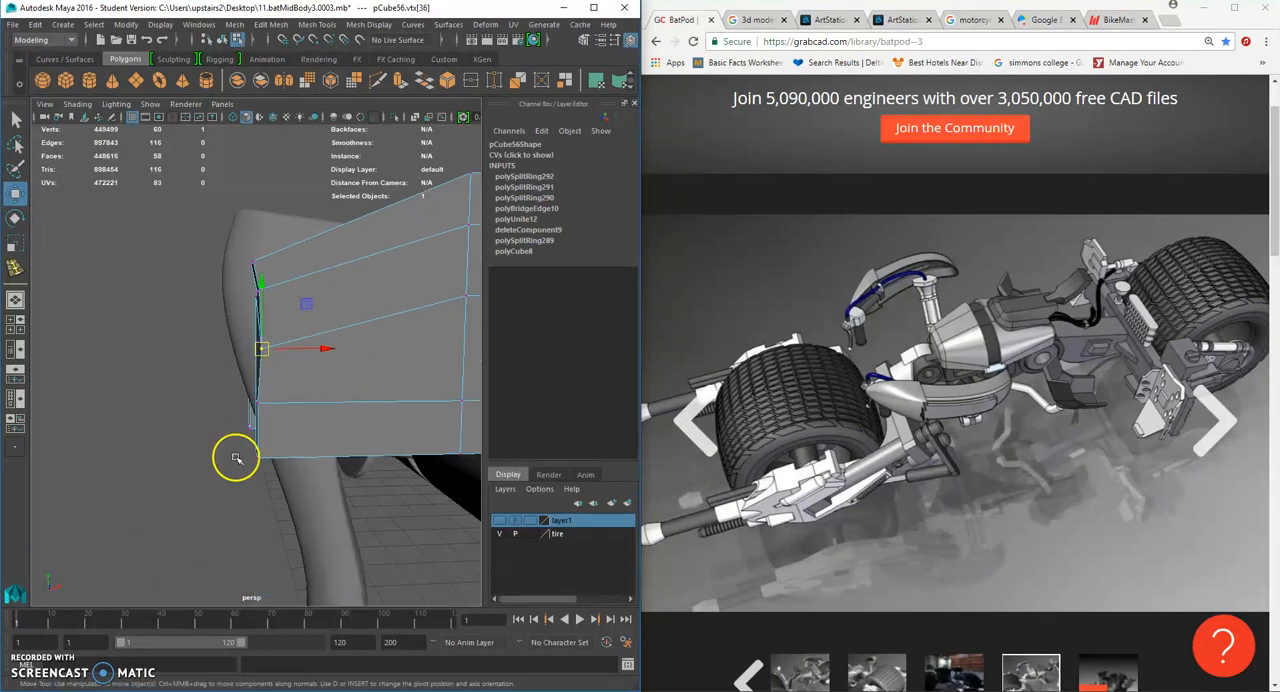
- Move the bottom corner vertices of the bracket's outer end inward and its middle vertices slightly outward to round the end
click(255, 454)
alt+drag(245, 451, 278, 416)
drag(217, 357, 259, 396)
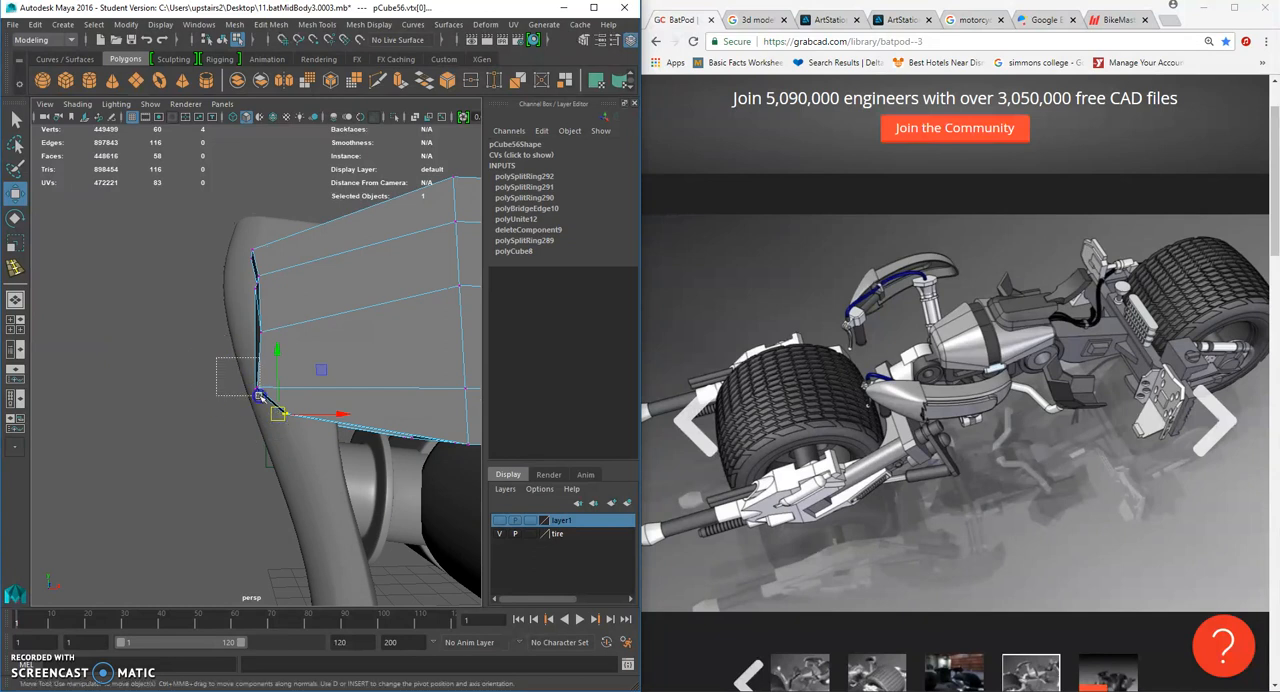
drag(258, 325, 251, 321)
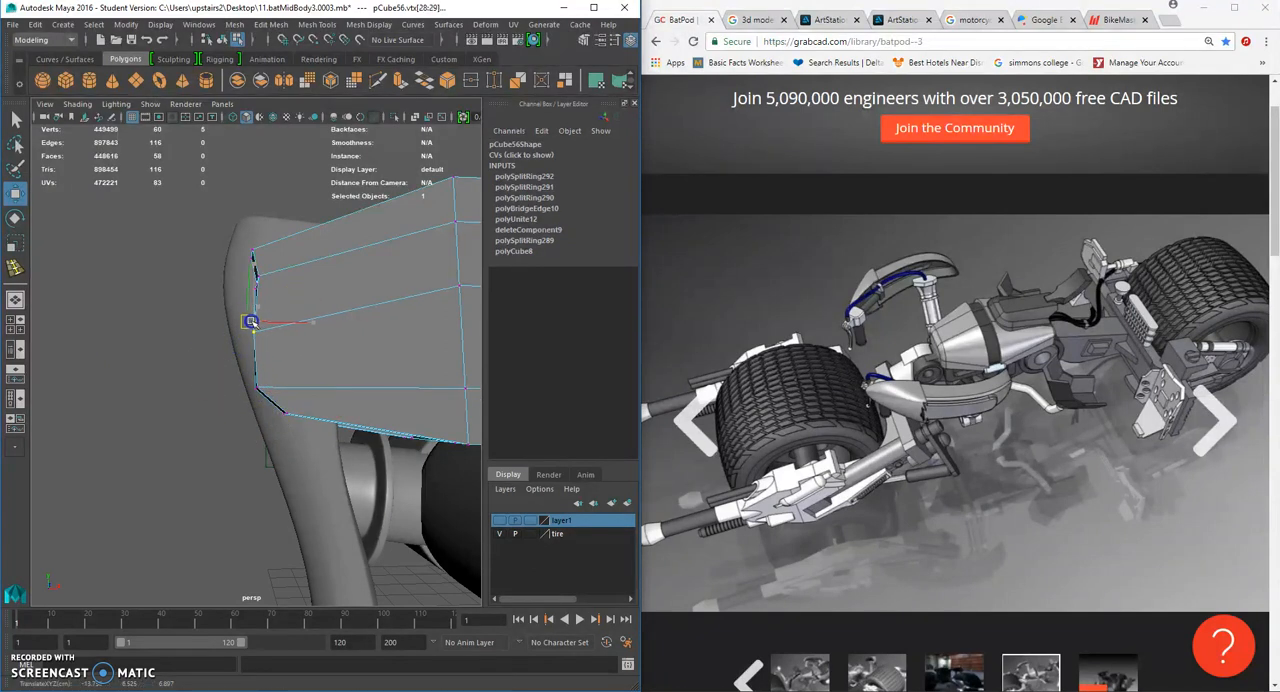
drag(282, 263, 244, 291)
alt+drag(260, 294, 248, 303)
drag(251, 287, 252, 286)
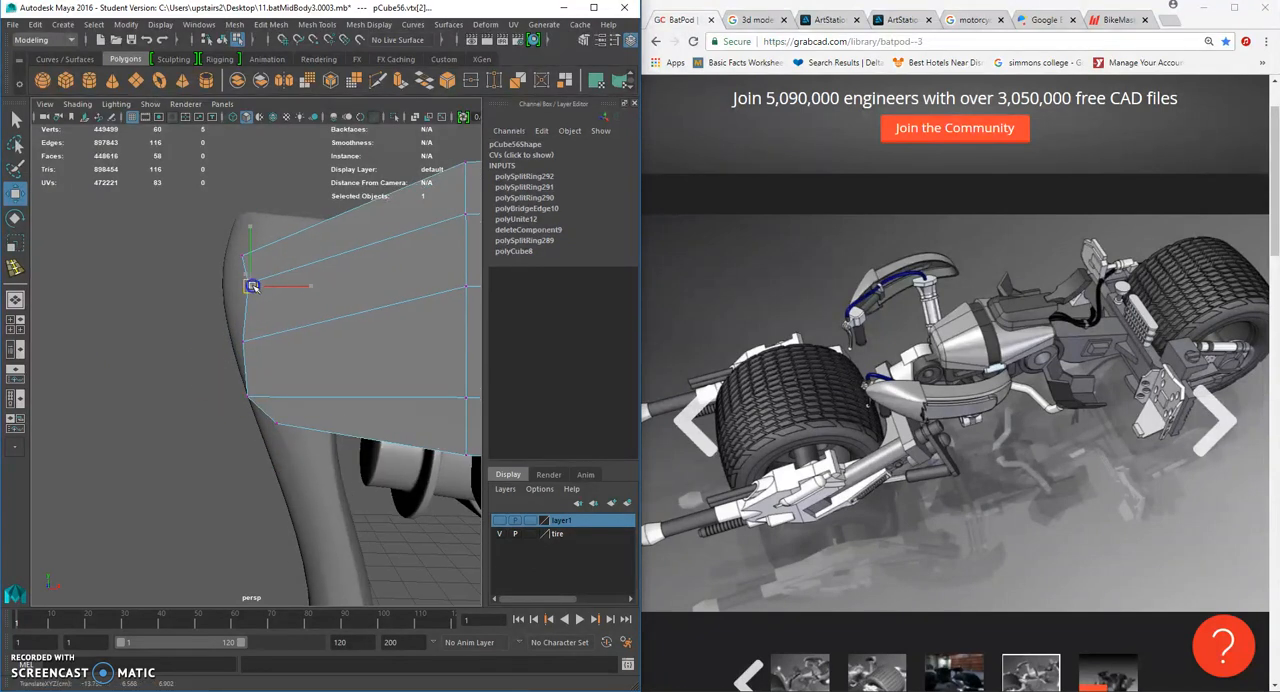
click(240, 342)
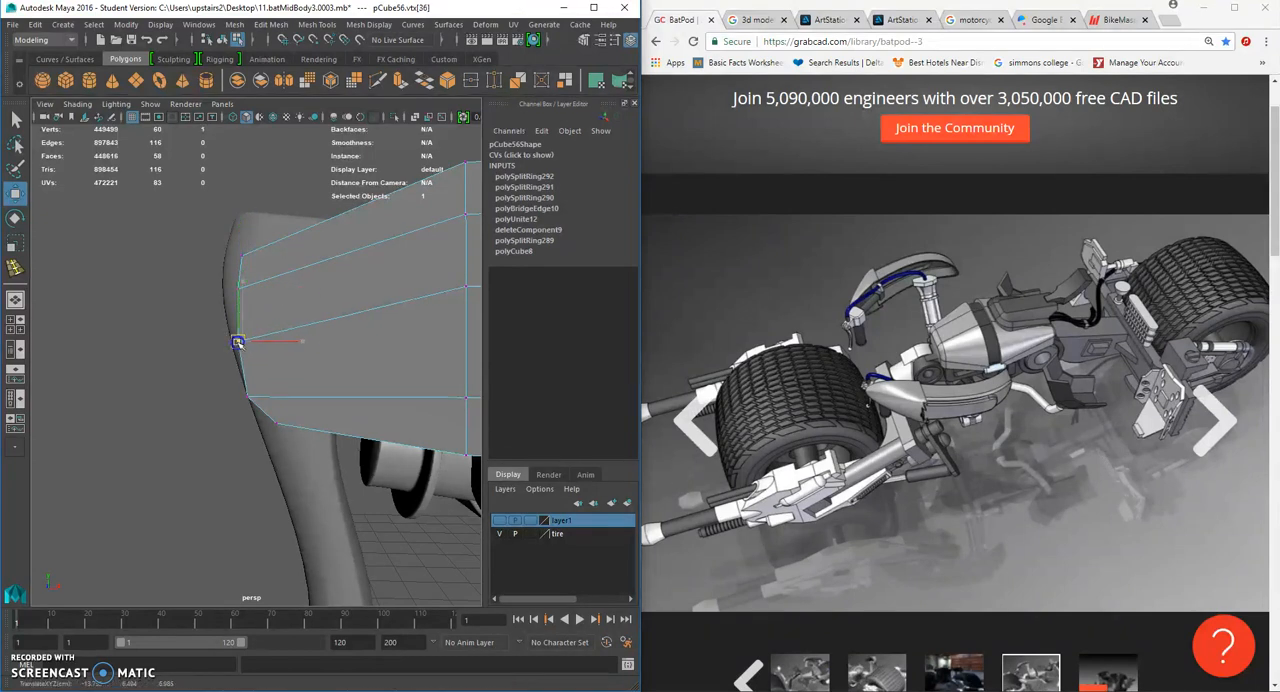
- Undo the vertex moves made on the bracket's outer end
drag(259, 291, 172, 337)
scroll(265, 323, up, 4)
scroll(265, 323, down, 4)
key(ctrl+z)
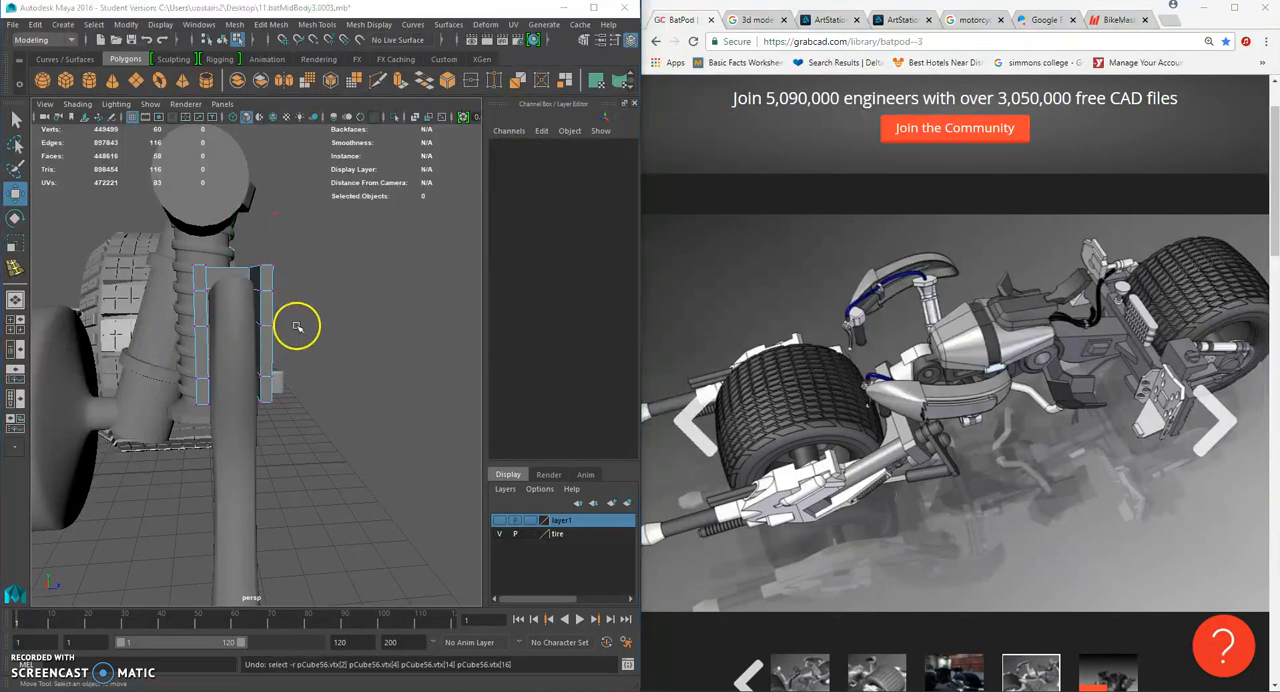
- In the back view, delete the uppermost inserted horizontal edge loop from the bracket
key(space)
drag(296, 325, 349, 333)
drag(249, 343, 250, 343)
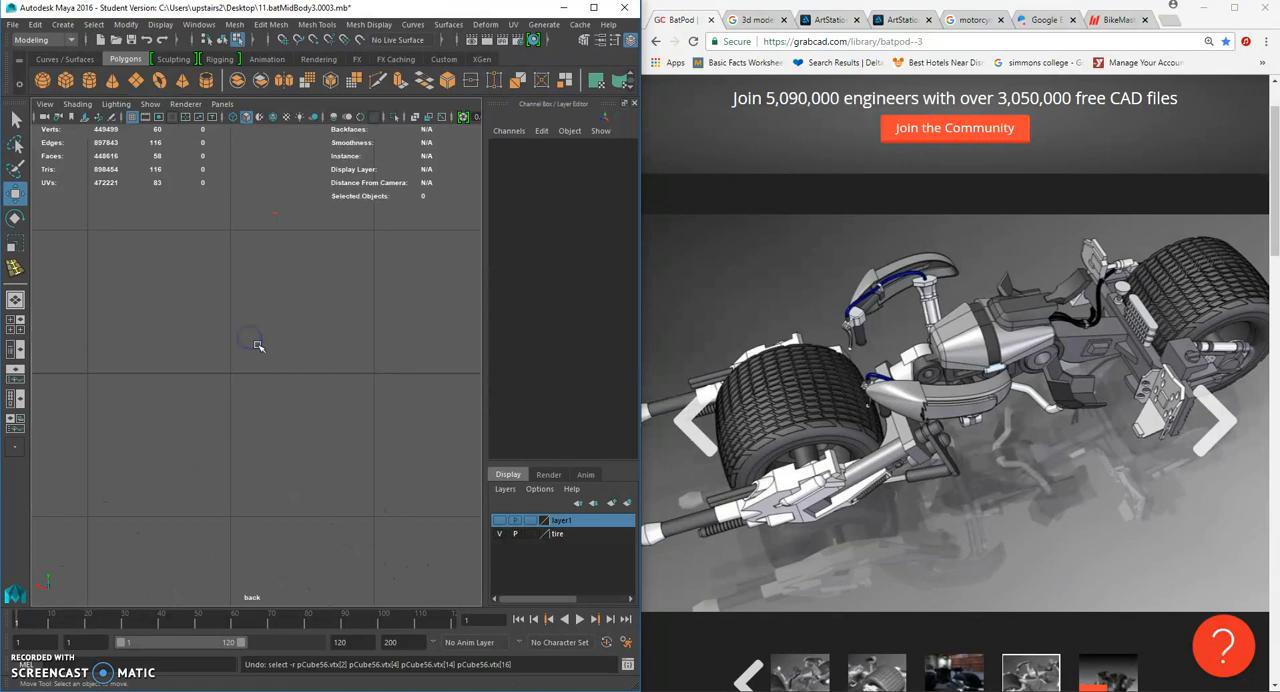
scroll(258, 353, up, 10)
scroll(262, 360, down, 10)
scroll(251, 400, up, 10)
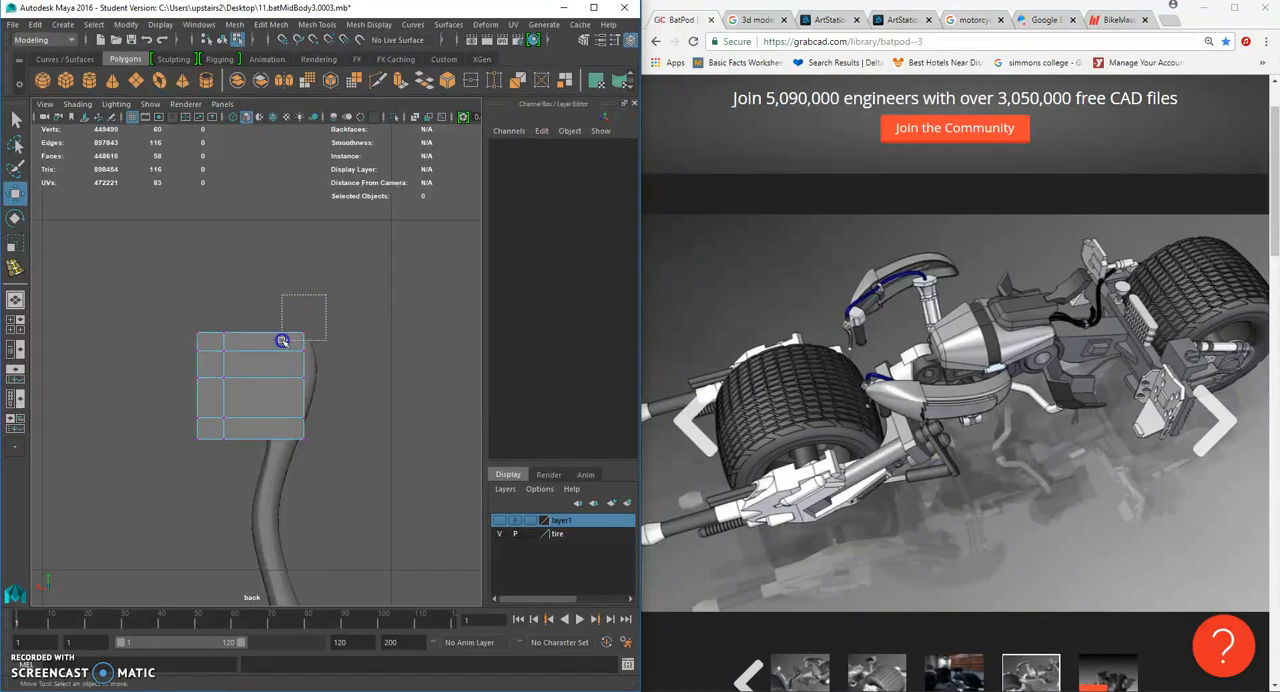
drag(282, 341, 281, 343)
right_drag(257, 321, 266, 286)
click(261, 354)
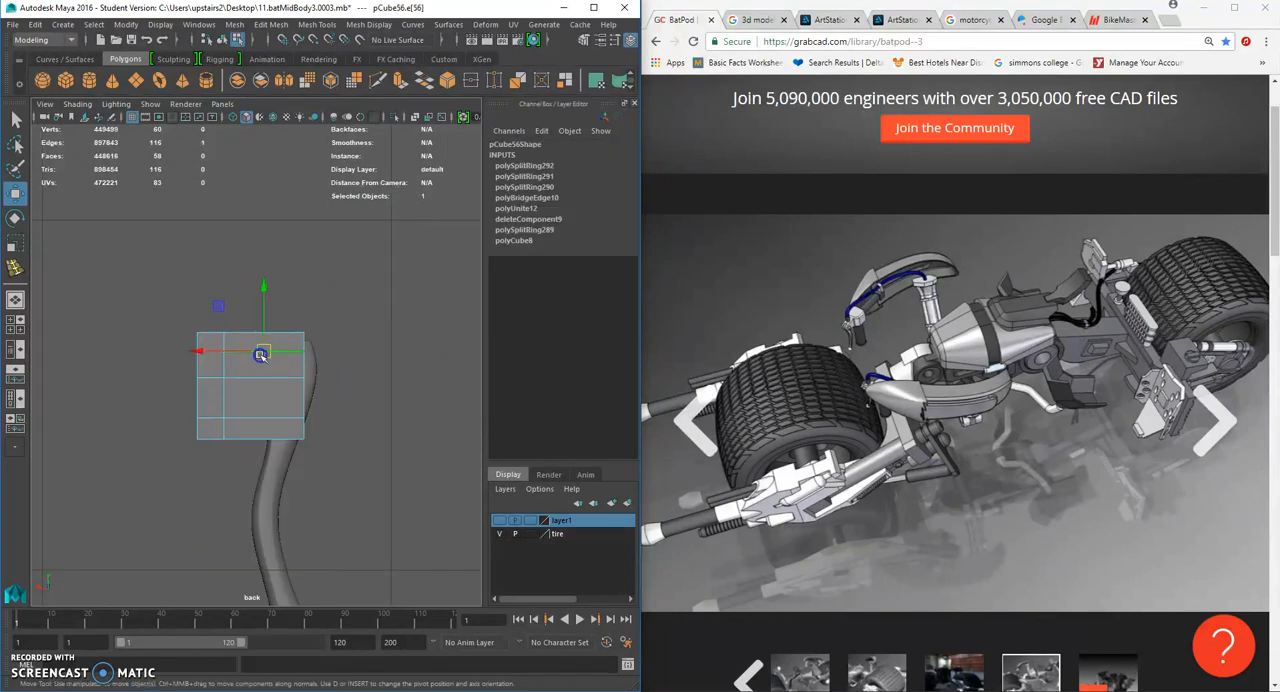
key(Delete)
- Lower the top corner vertices of the bracket's outer end and shape its remaining end vertices around the lever's outline
right_drag(270, 350, 203, 317)
drag(371, 298, 306, 463)
scroll(322, 397, up, 2)
drag(314, 456, 307, 459)
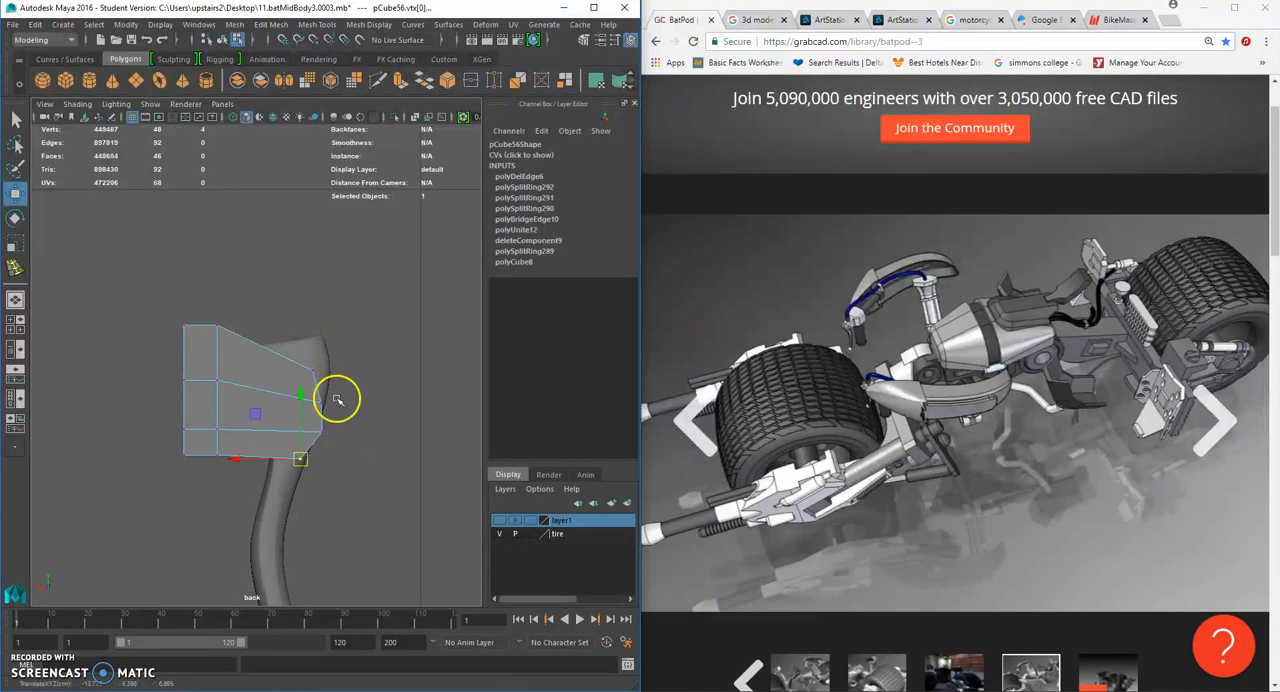
click(311, 374)
- Shift the bracket's inner column of side vertices toward the lever head, lowering the top ones to continue the sloped edge
drag(262, 311, 195, 352)
drag(217, 325, 202, 400)
drag(217, 380, 230, 429)
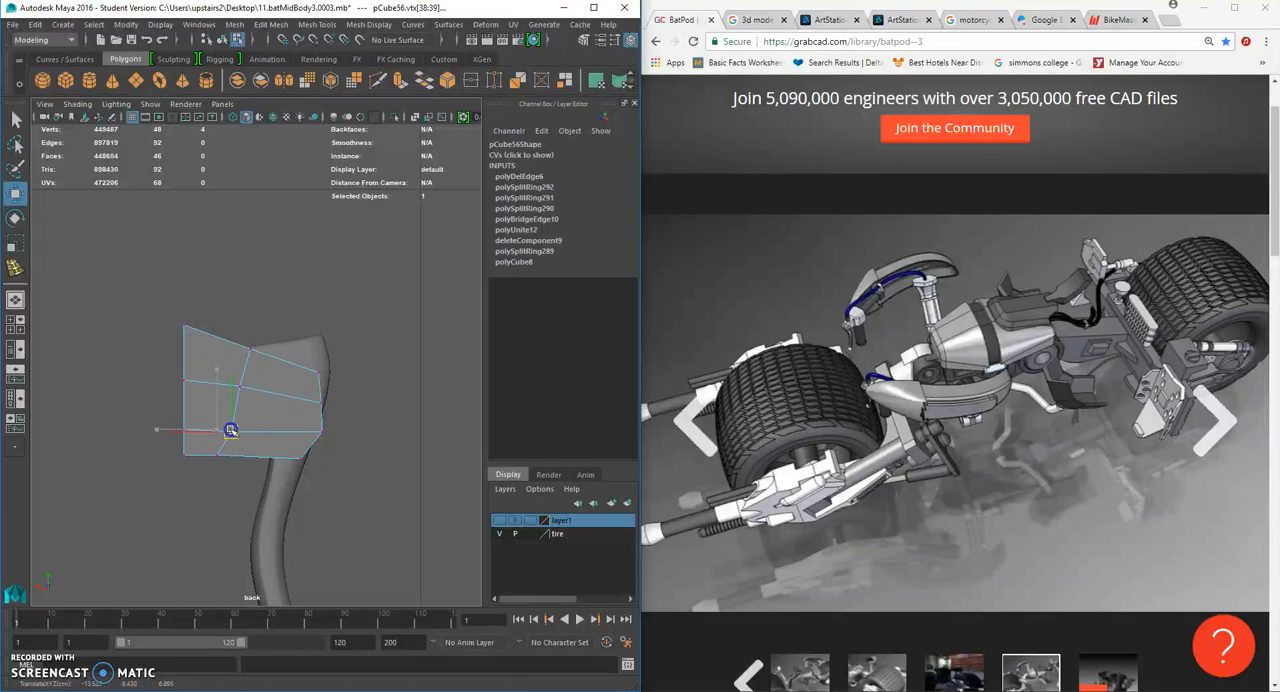
mouse_move(242, 370)
mouse_down()
mouse_move(214, 392)
mouse_move(255, 389)
mouse_up()
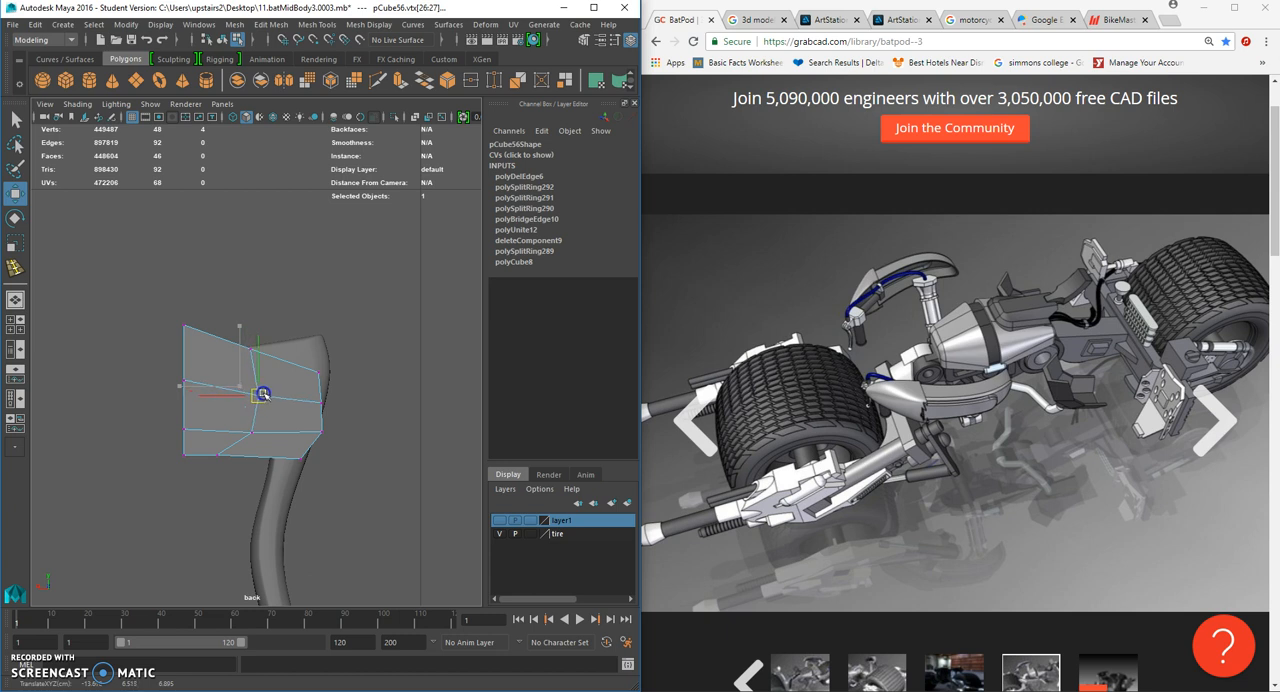
- Pull the middle and top vertices of the bracket's back wall in toward the lever to shorten the bracket
drag(148, 368, 211, 431)
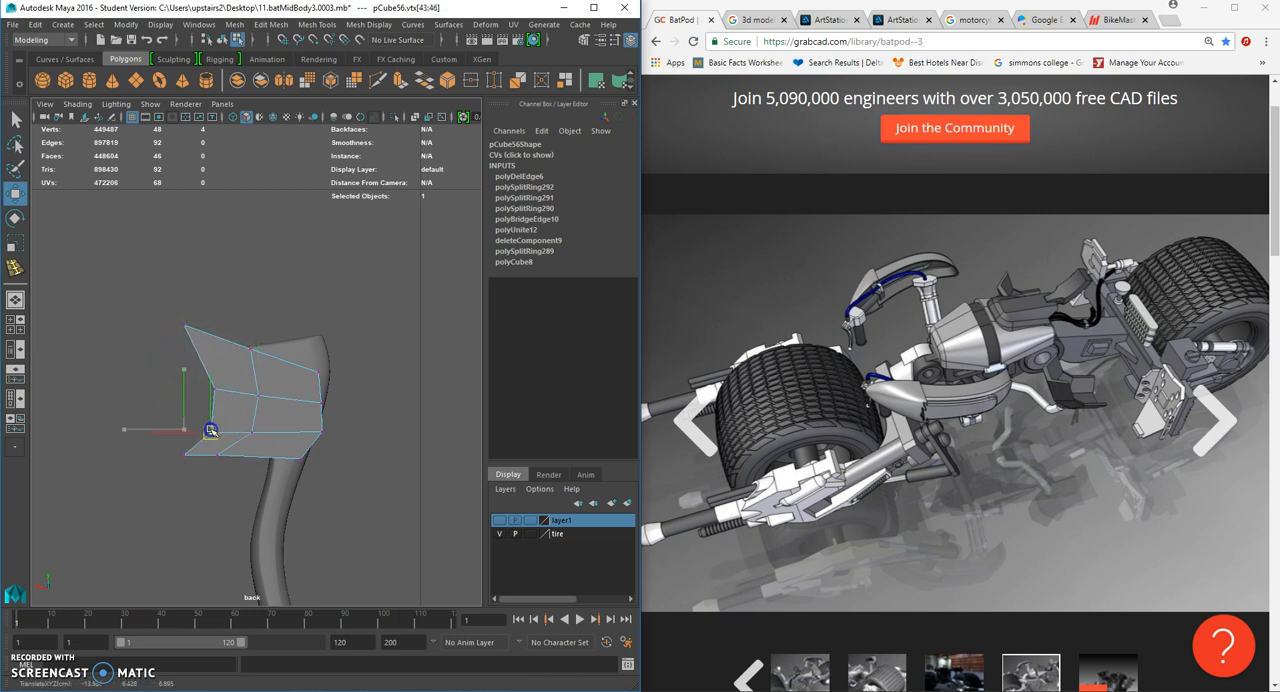
drag(148, 290, 205, 331)
click(357, 330)
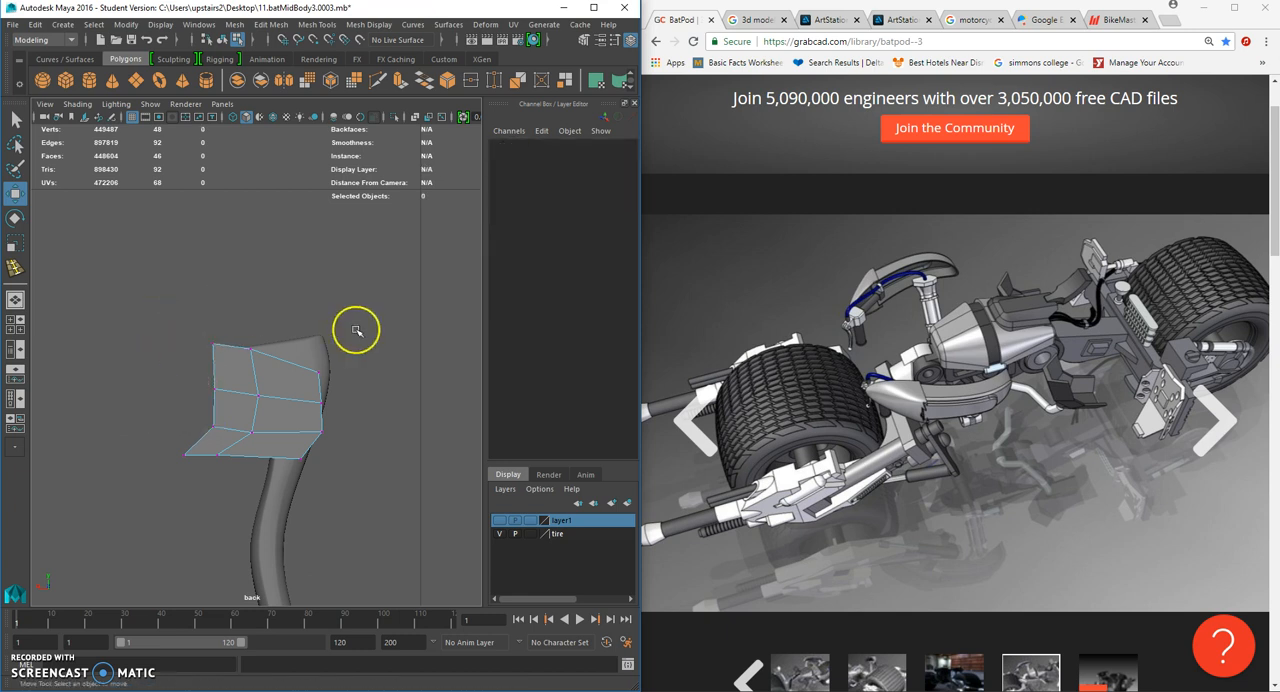
- In the perspective view, select the faces of the bracket's back wall and scale them flat along X
key(space)
click(357, 329)
alt+drag(355, 325, 240, 340)
right_click(284, 321)
right_drag(284, 321, 338, 303)
click(315, 310)
alt+drag(316, 318, 244, 336)
right_click(298, 322)
right_drag(298, 322, 299, 354)
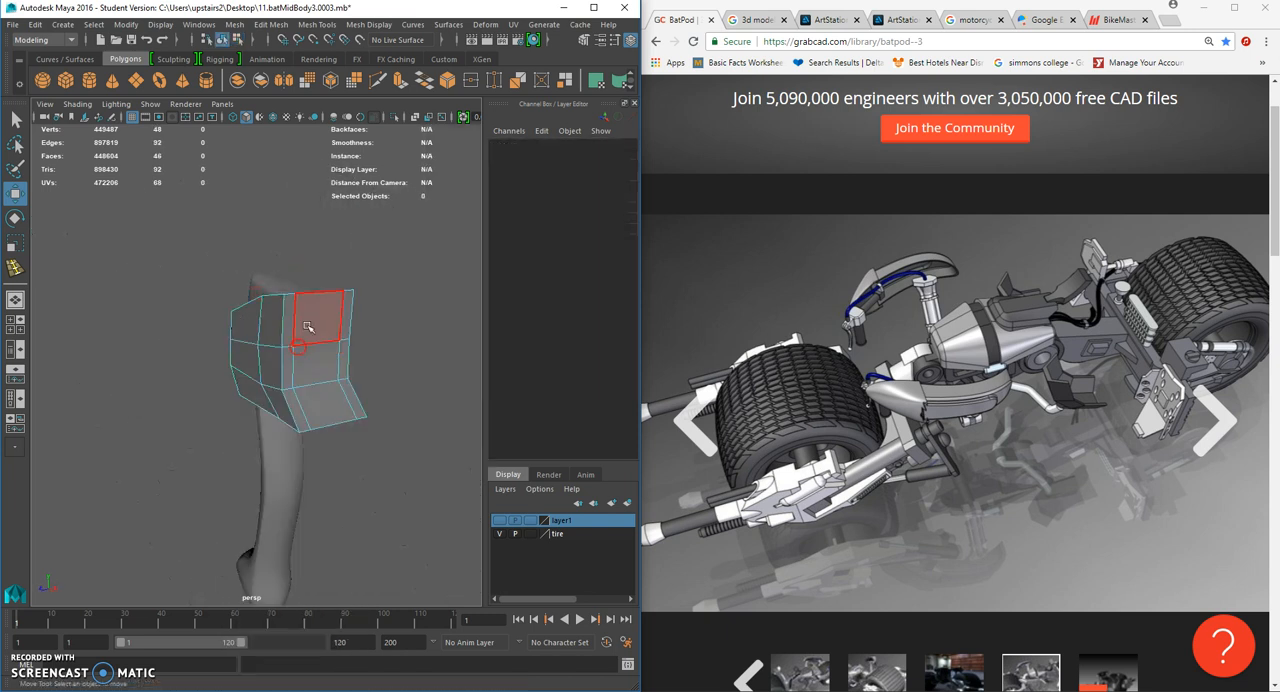
click(311, 325)
shift+click(290, 325)
shift+click(289, 363)
shift+click(310, 365)
shift+click(291, 407)
shift+click(358, 366)
shift+click(326, 387)
shift+click(349, 400)
shift+click(355, 334)
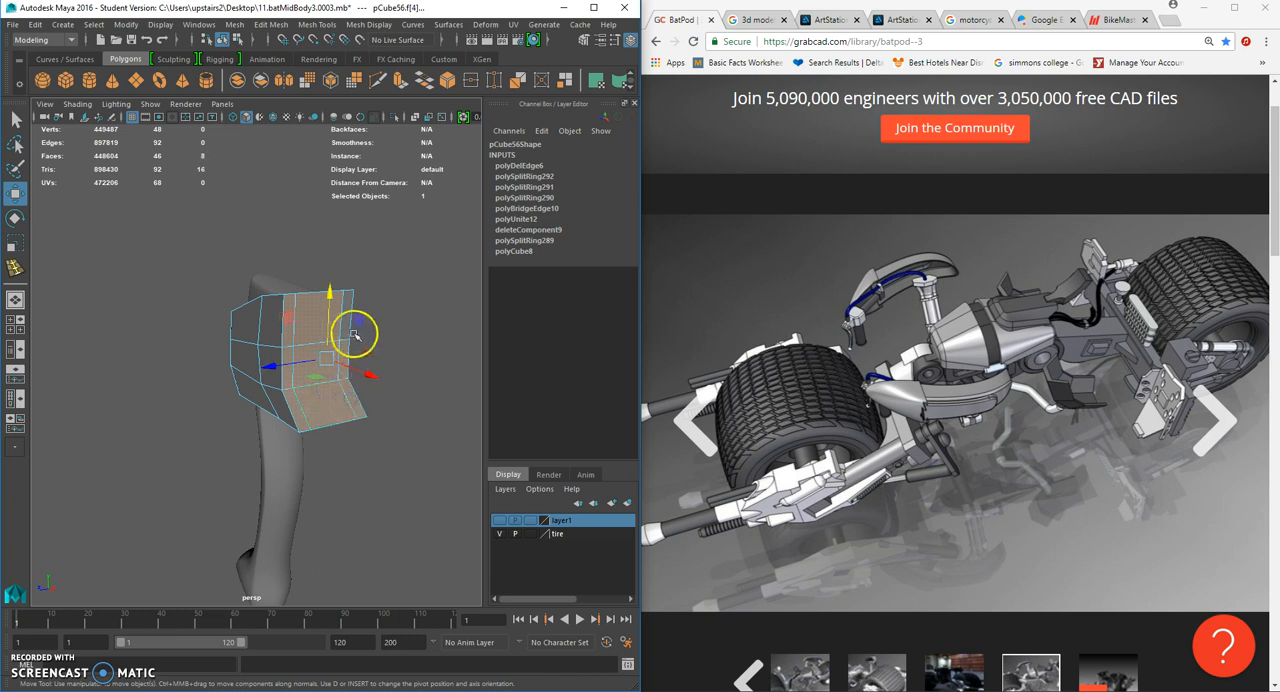
key(r)
alt+drag(310, 350, 345, 345)
- Return to object selection, select the bracket and examine how it sits around the lever beside the bike body
alt+drag(345, 345, 300, 325)
right_drag(293, 321, 354, 304)
click(352, 313)
scroll(352, 313, down, 3)
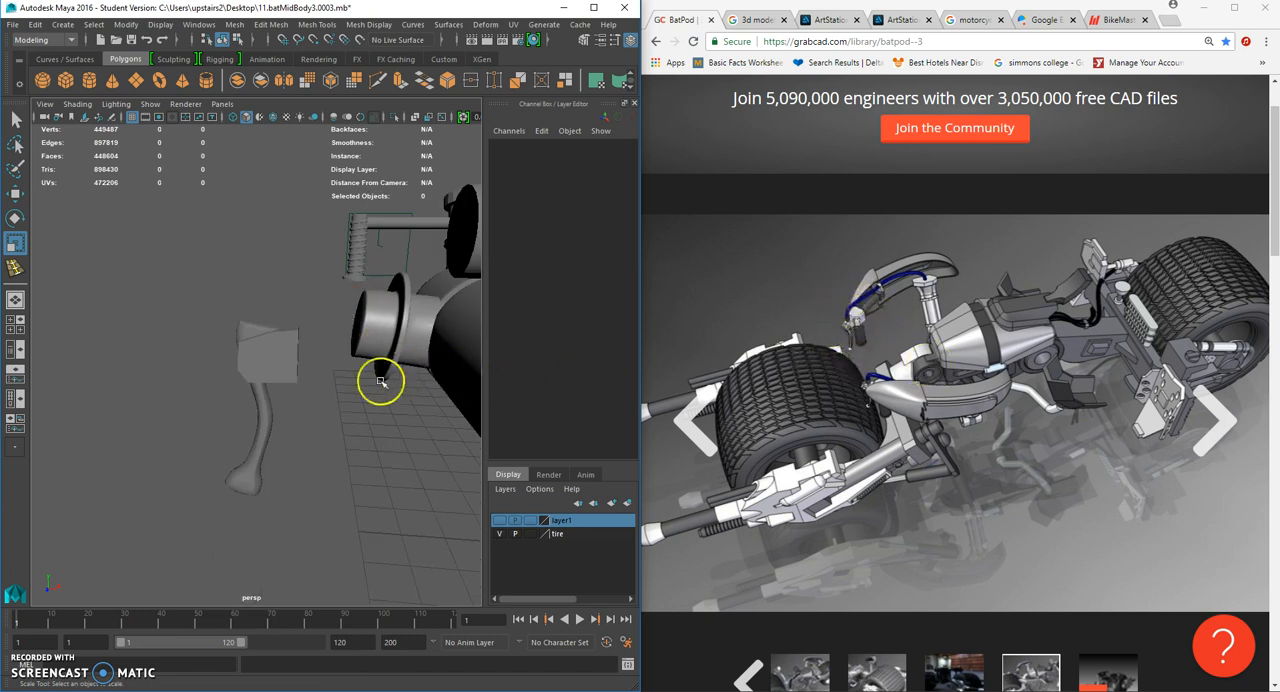
click(287, 360)
alt+drag(331, 366, 455, 368)
scroll(300, 376, down, 4)
mouse_move(260, 382)
alt+mouse_down()
mouse_move(221, 385)
mouse_move(440, 378)
mouse_move(220, 378)
mouse_move(266, 378)
alt+mouse_up()
scroll(266, 378, up, 4)
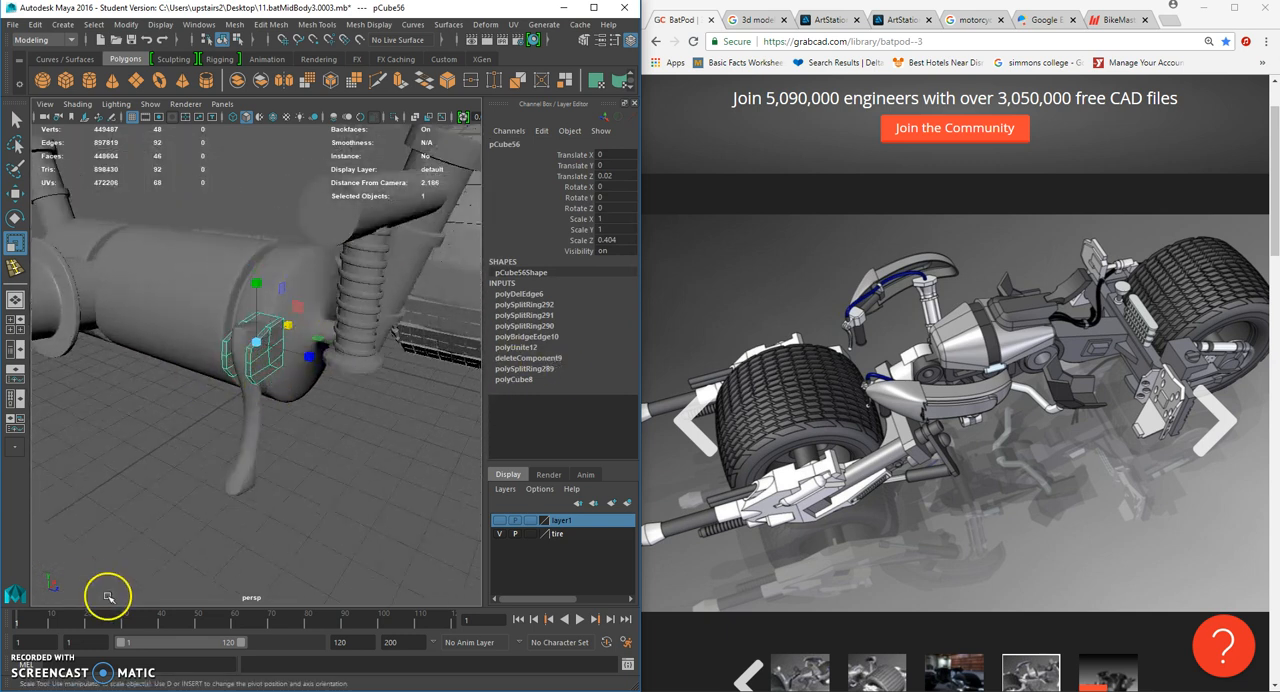